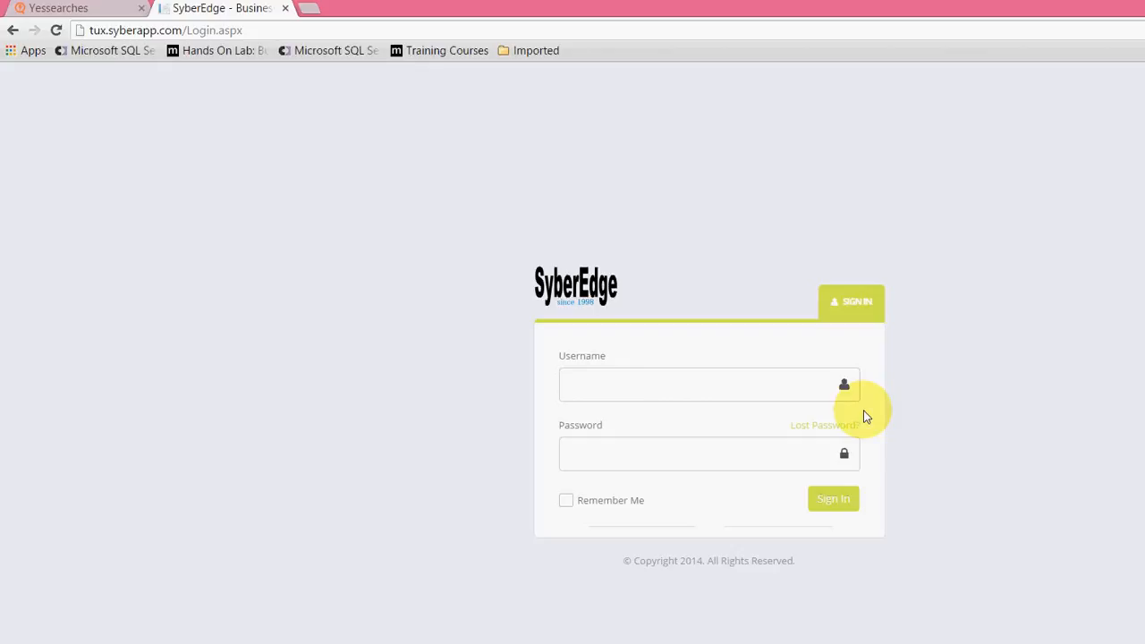
Step: Sign in with the username Admin and the account password, and dismiss the browser's offer to save the password
key(Tab)
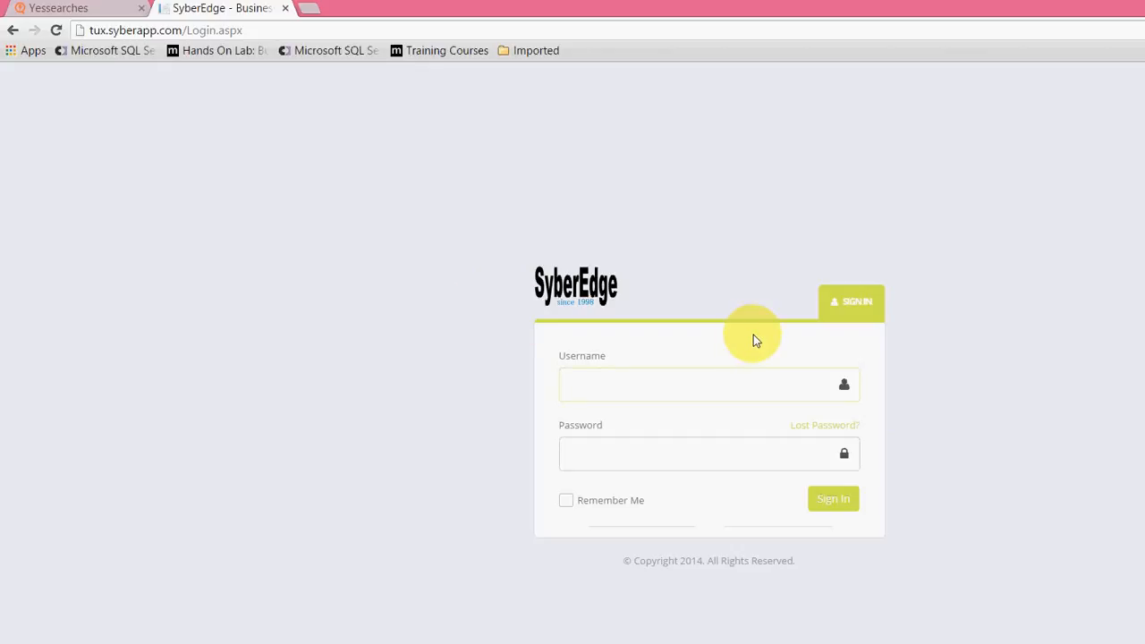
text(Admin)
key(Tab)
key(Tab)
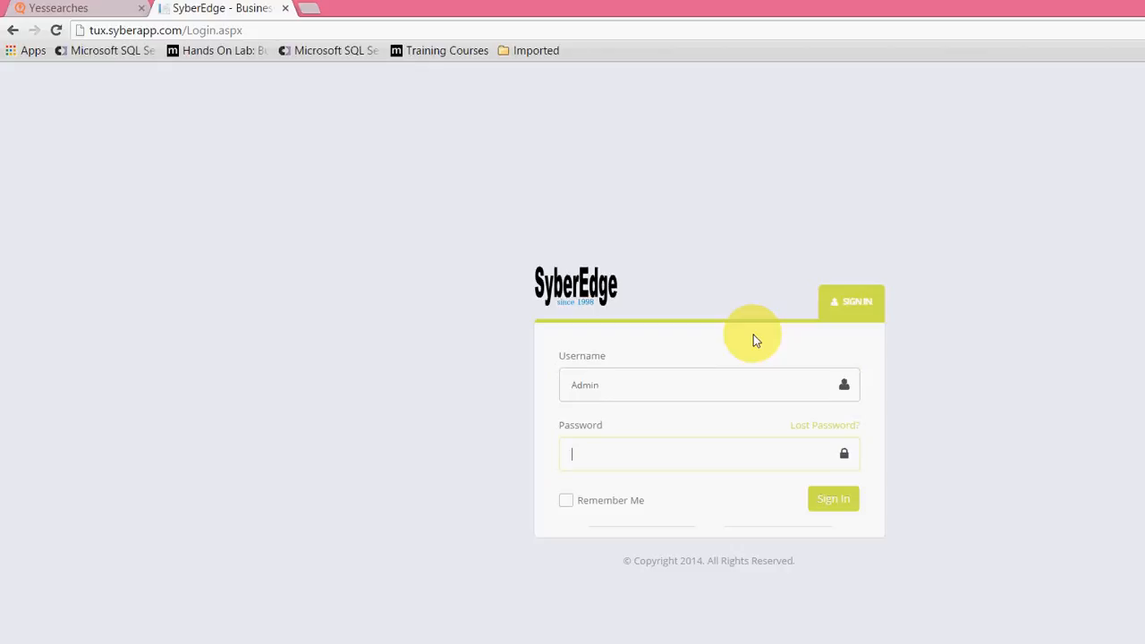
text(**********)
key(Return)
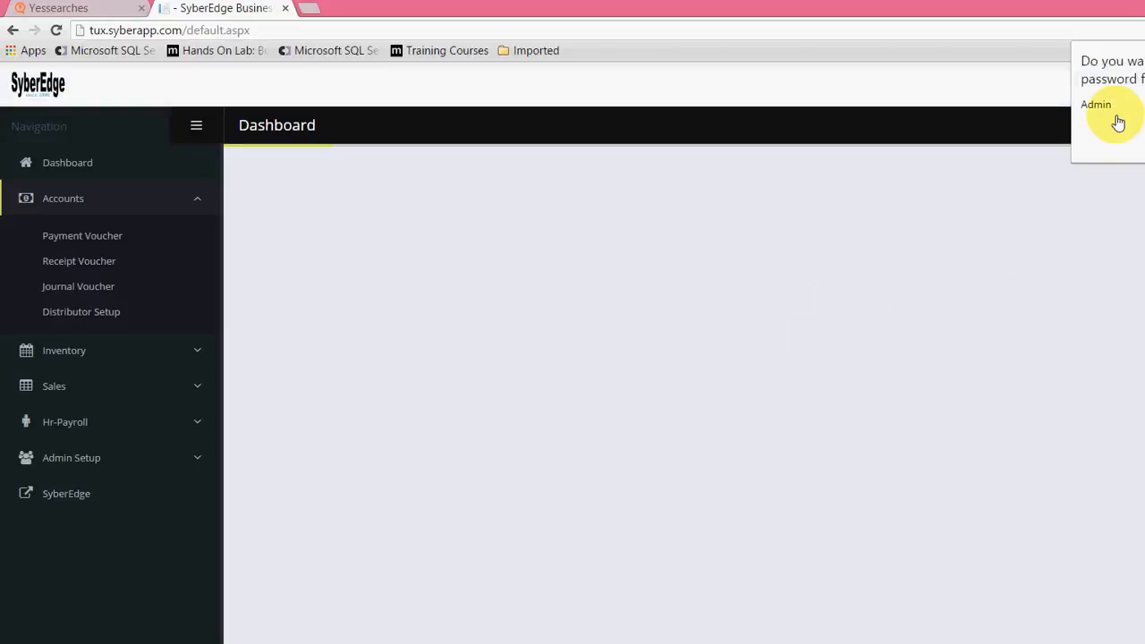
click(1067, 120)
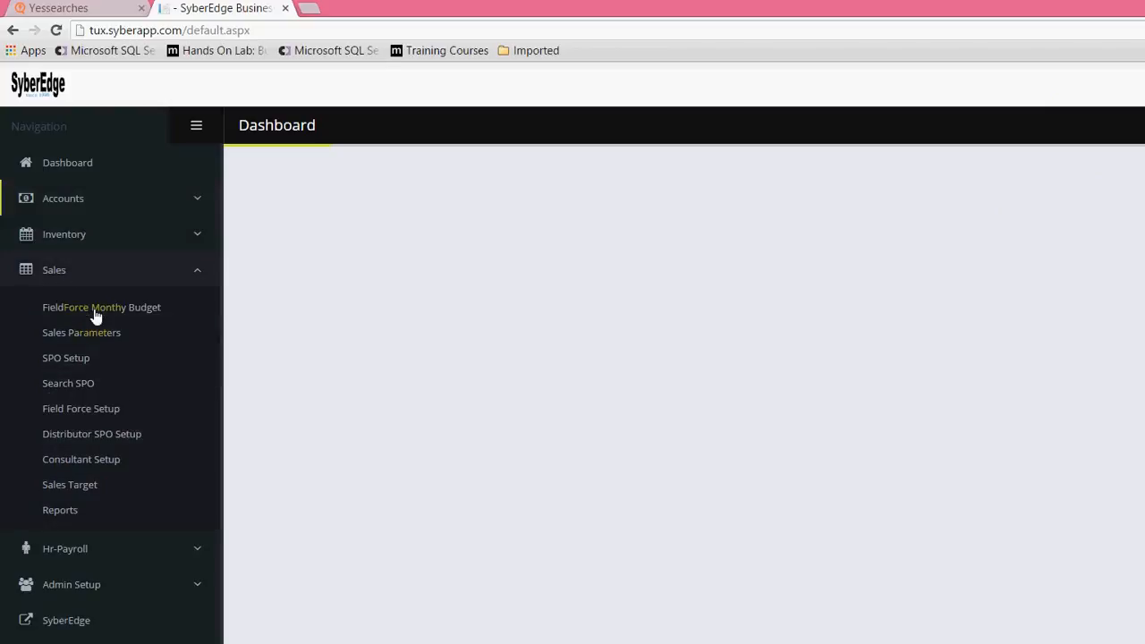
Step: Open the Sales Parameters page and review its region and city sections
click(73, 269)
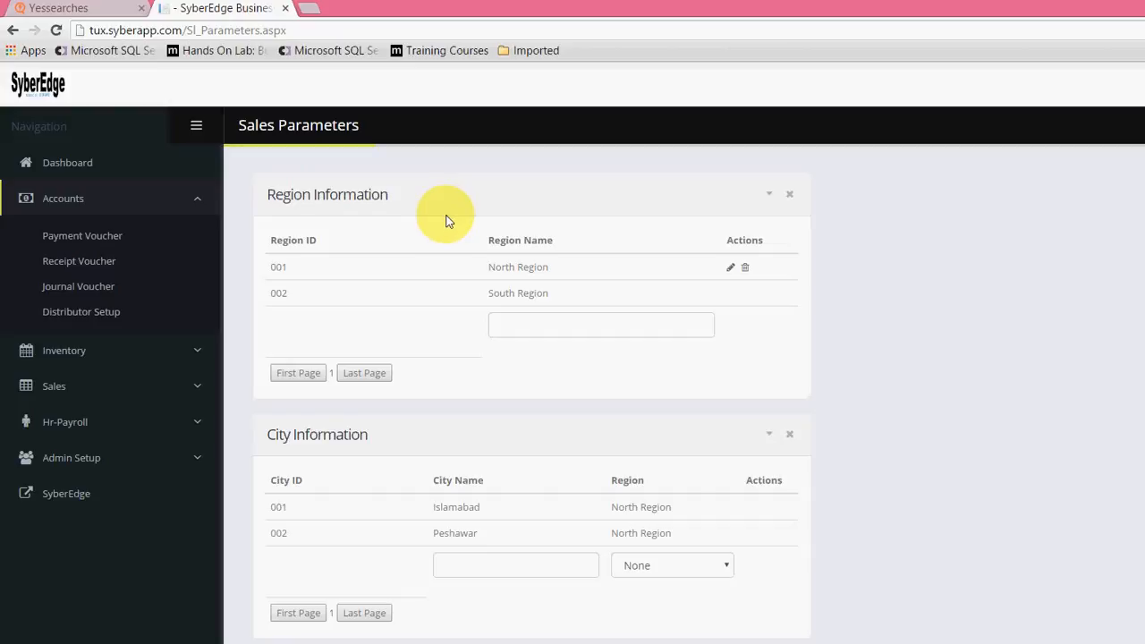
scroll(441, 295, down, 1)
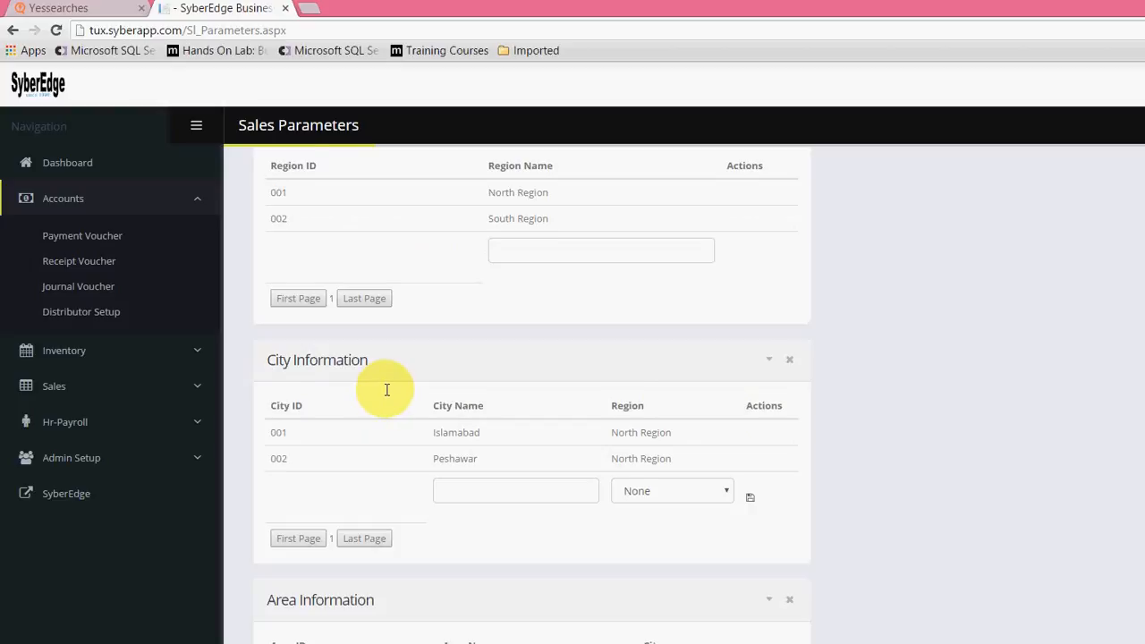
scroll(387, 389, down, 1)
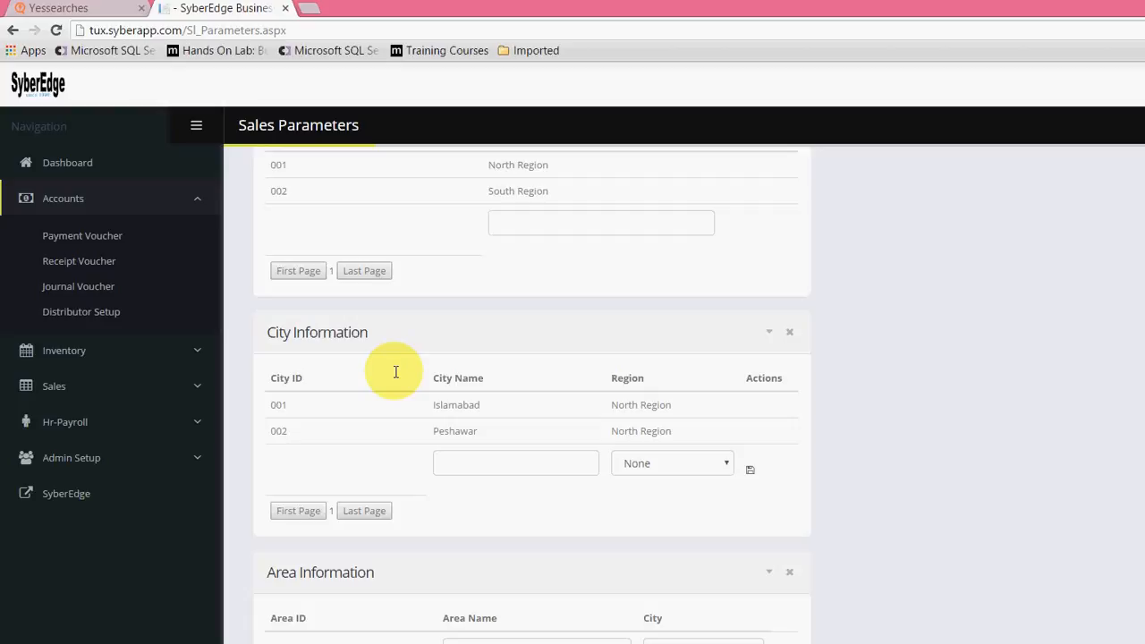
Step: Add the city Lahore, assigned to the North Region, to City Information and save it
click(469, 461)
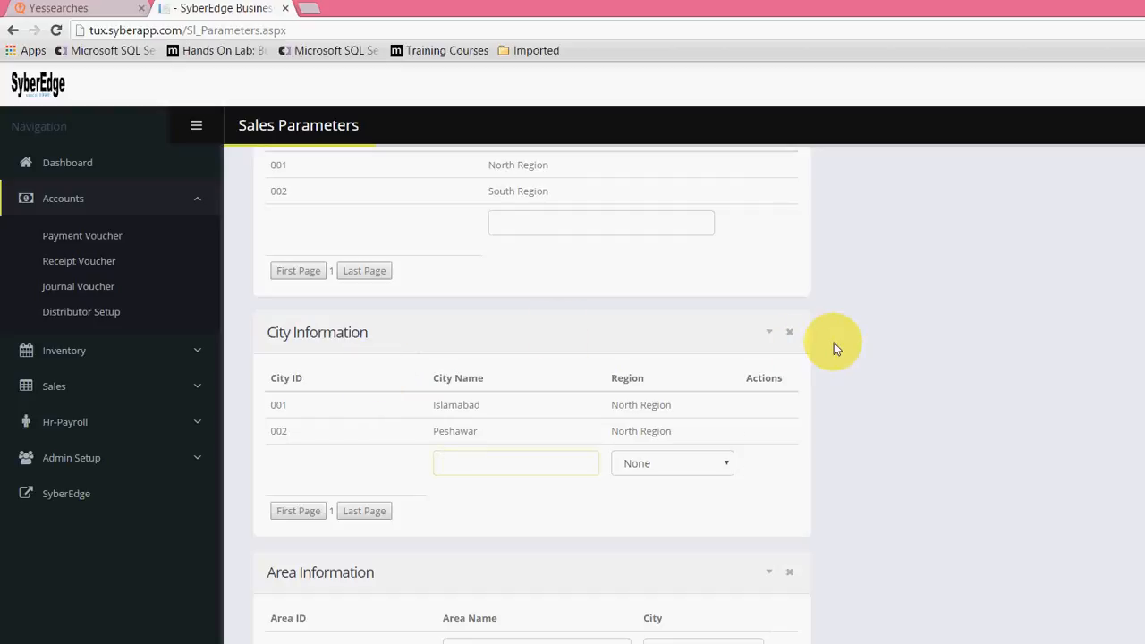
text(Lahore)
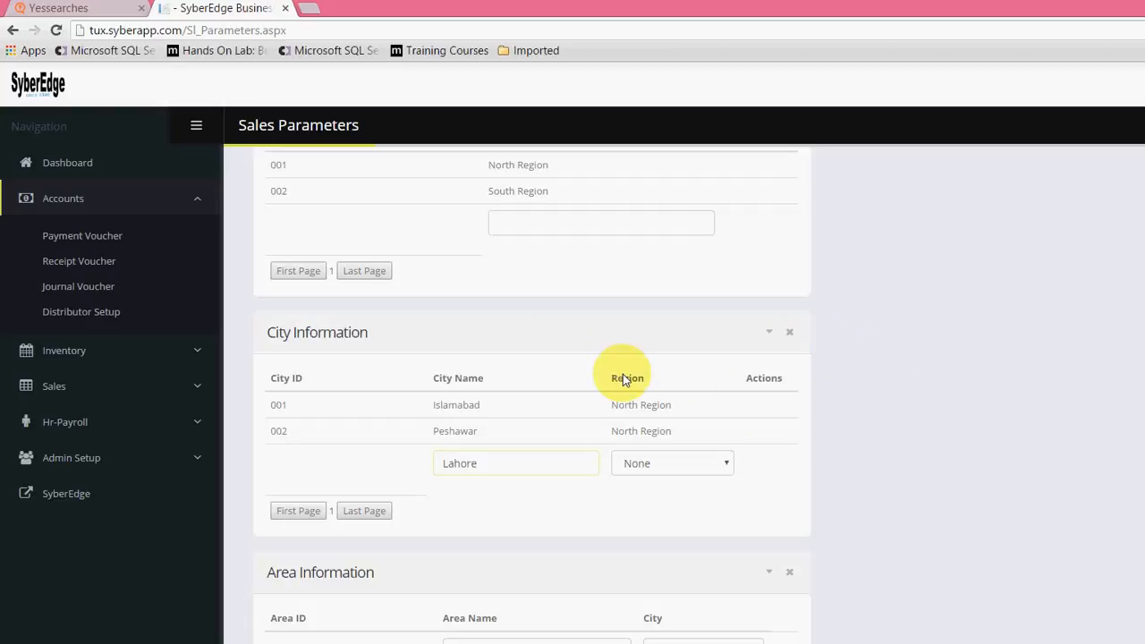
click(671, 462)
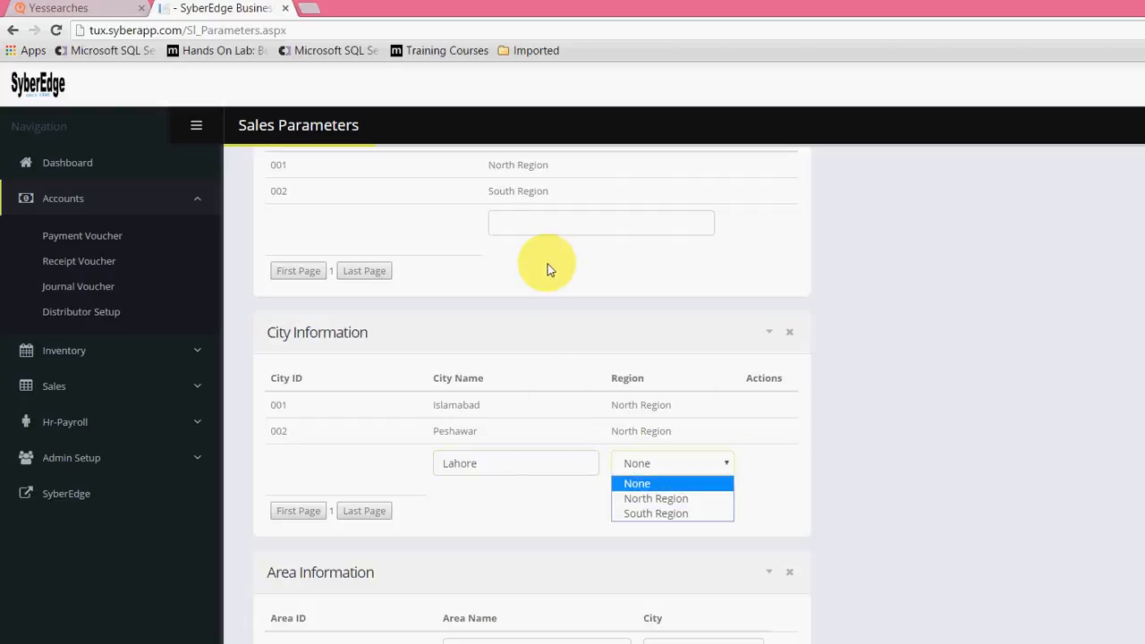
scroll(517, 237, up, 1)
scroll(695, 398, down, 1)
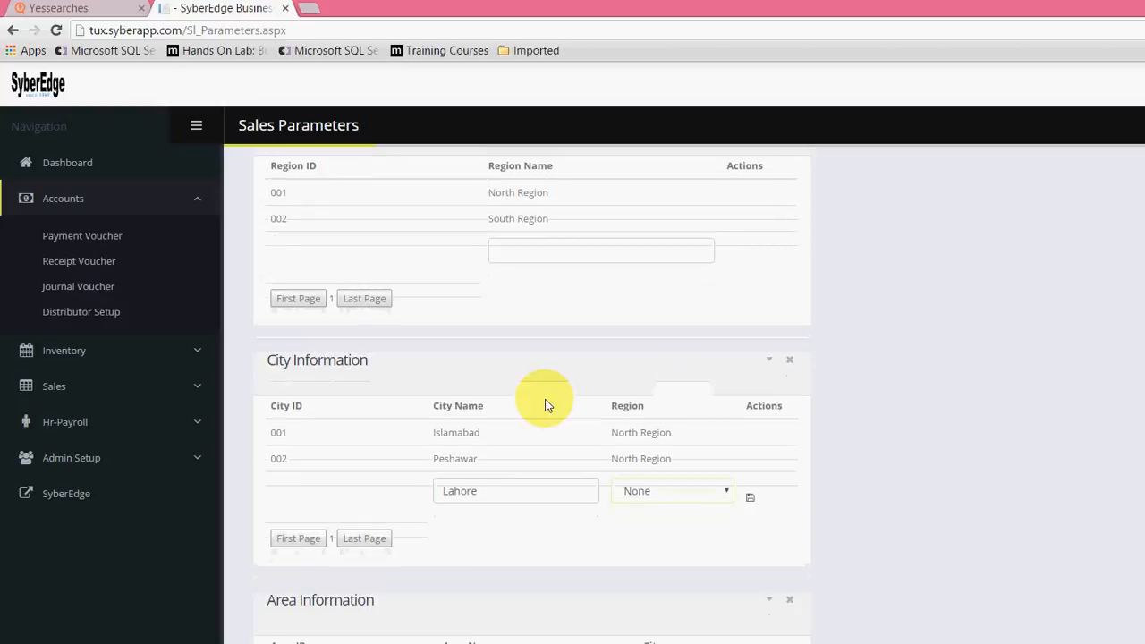
click(676, 491)
click(684, 526)
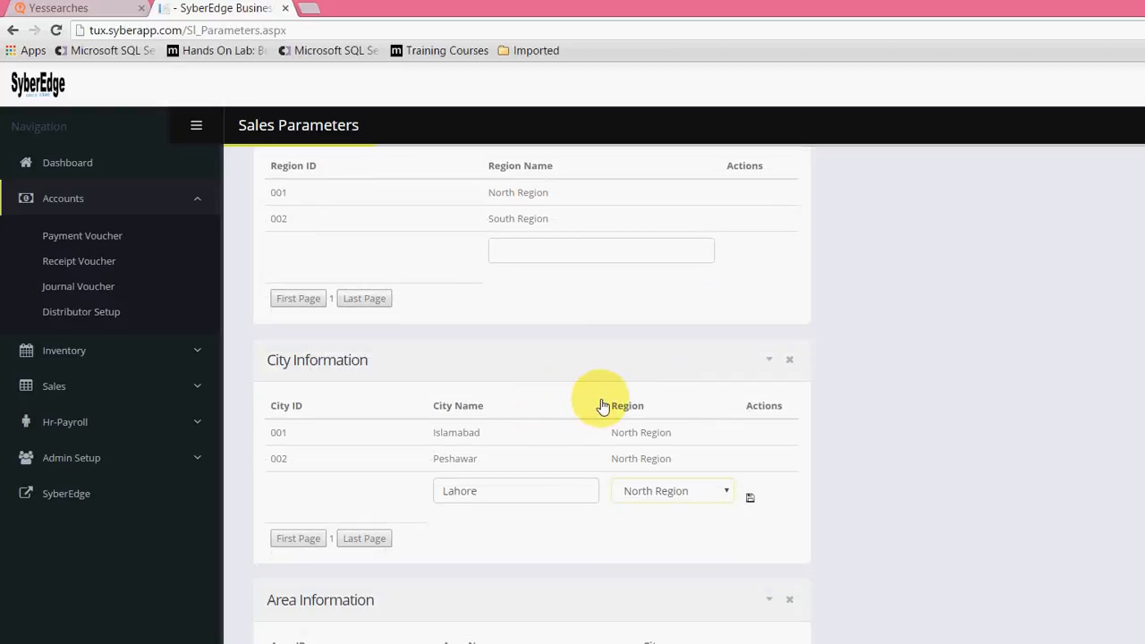
click(750, 497)
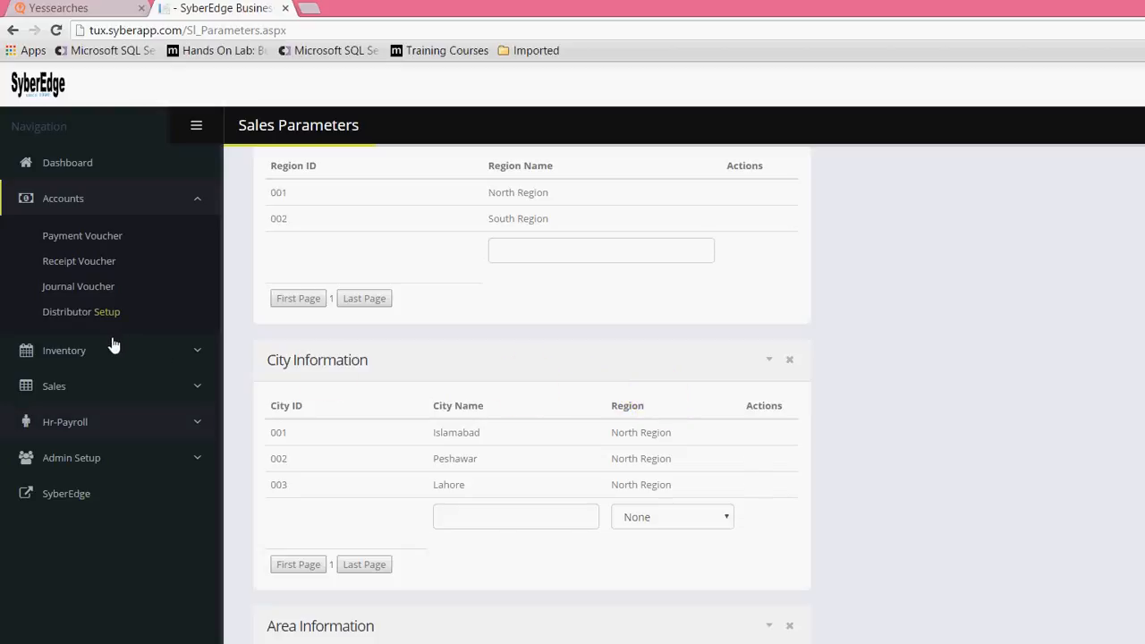
Step: Open the HR Parameters page and add a department named Finanace
click(114, 422)
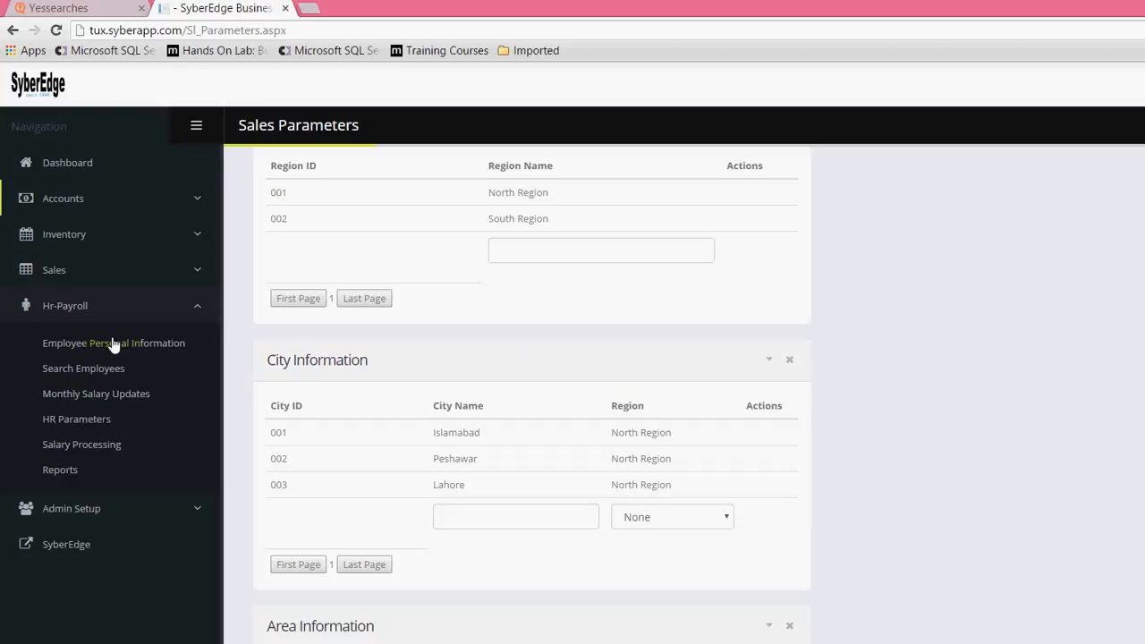
click(61, 343)
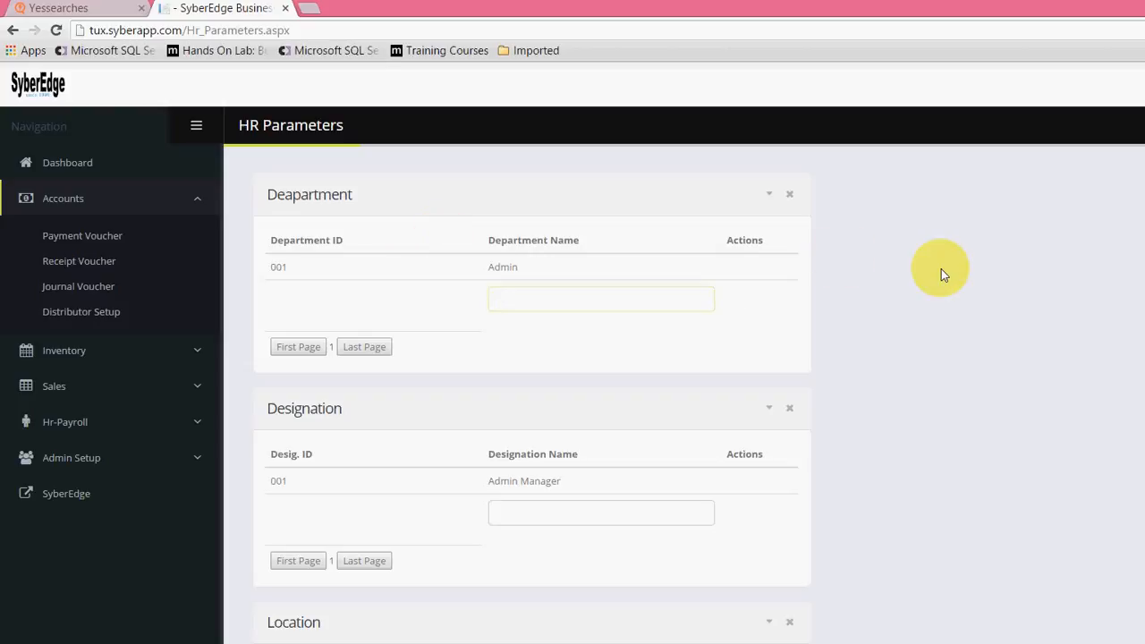
text(Finanace)
mouse_move(602, 247)
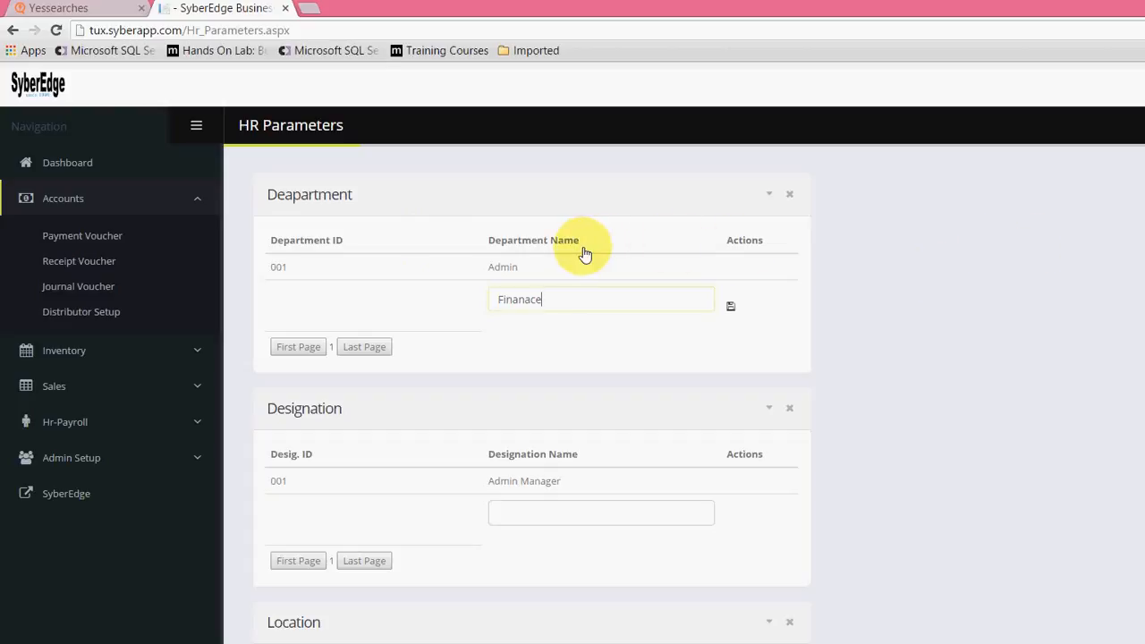
key(Return)
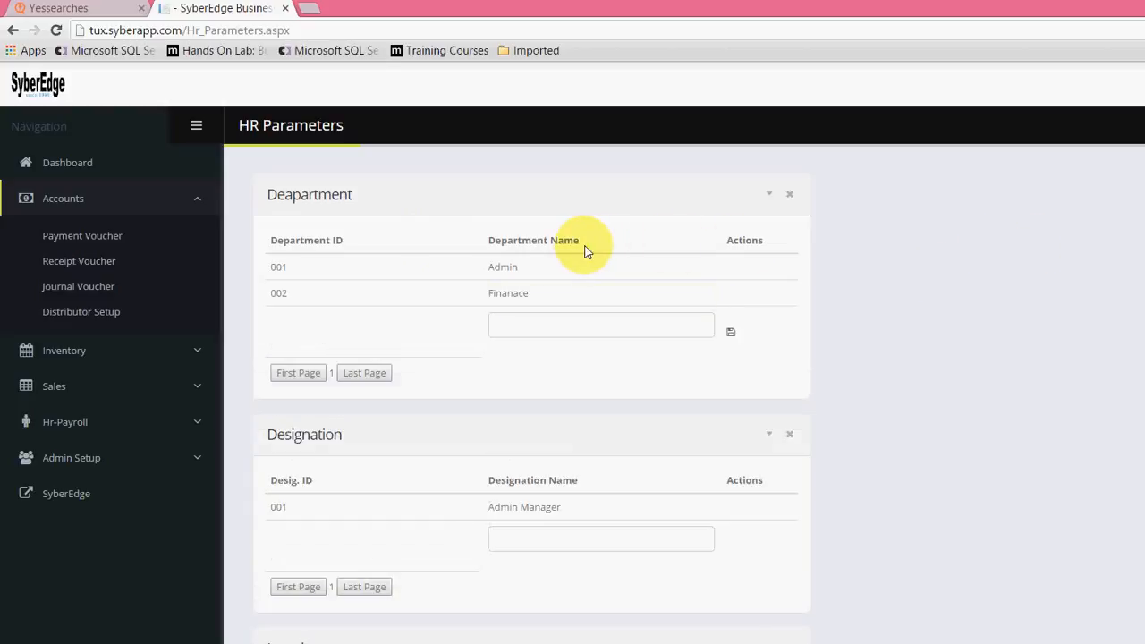
Step: Add a designation named Accounts Manager to the HR parameters
scroll(460, 294, down, 1)
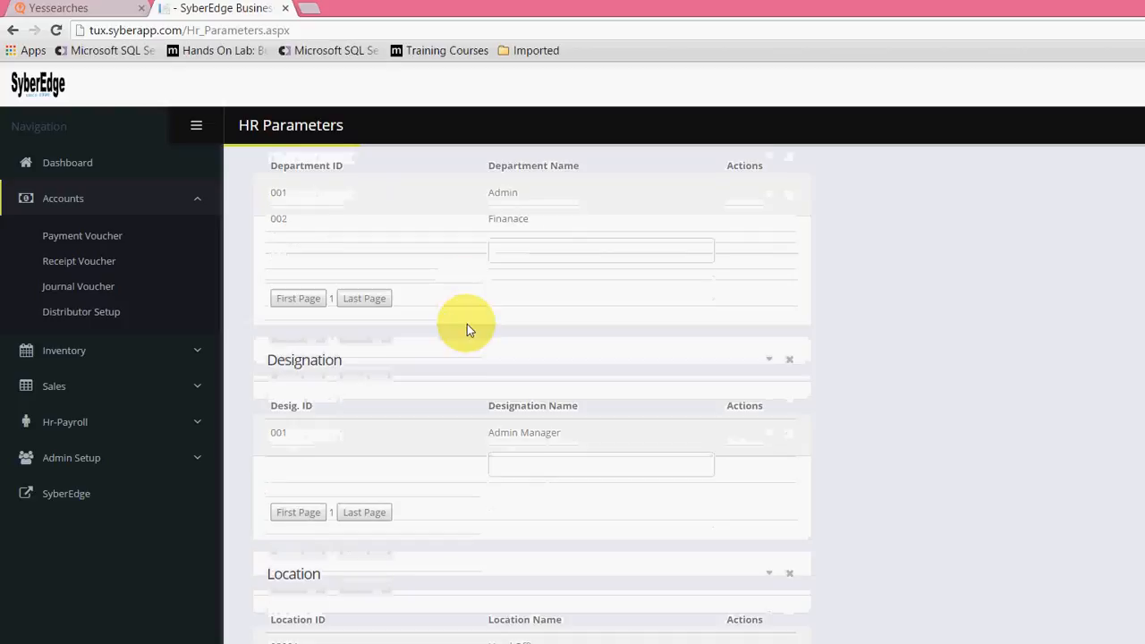
key(Tab)
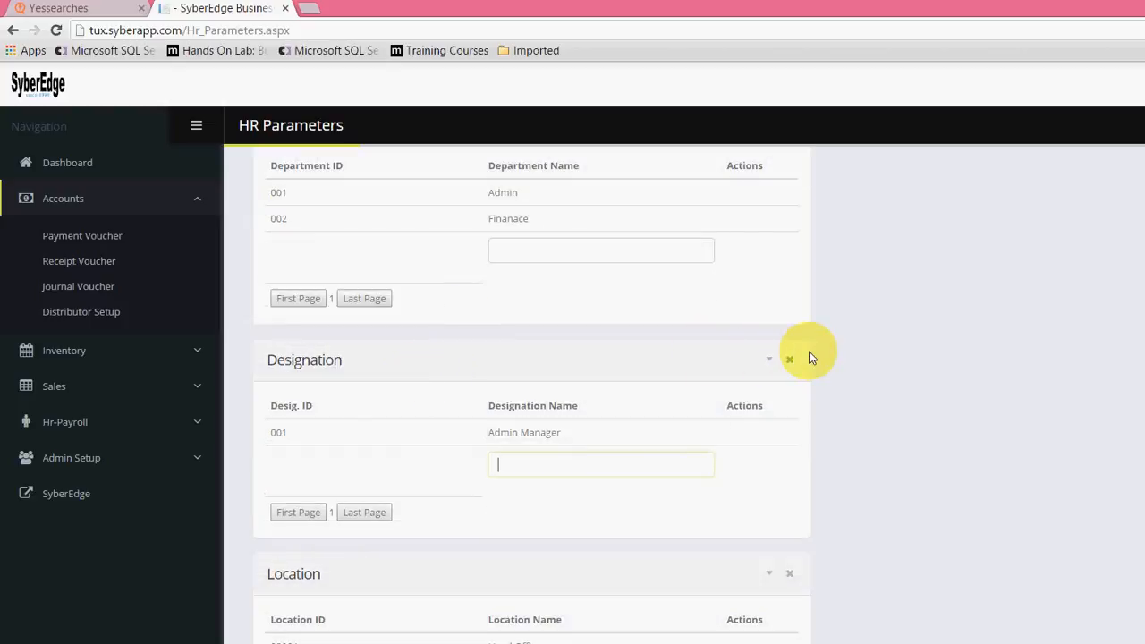
text(Accounts Manager)
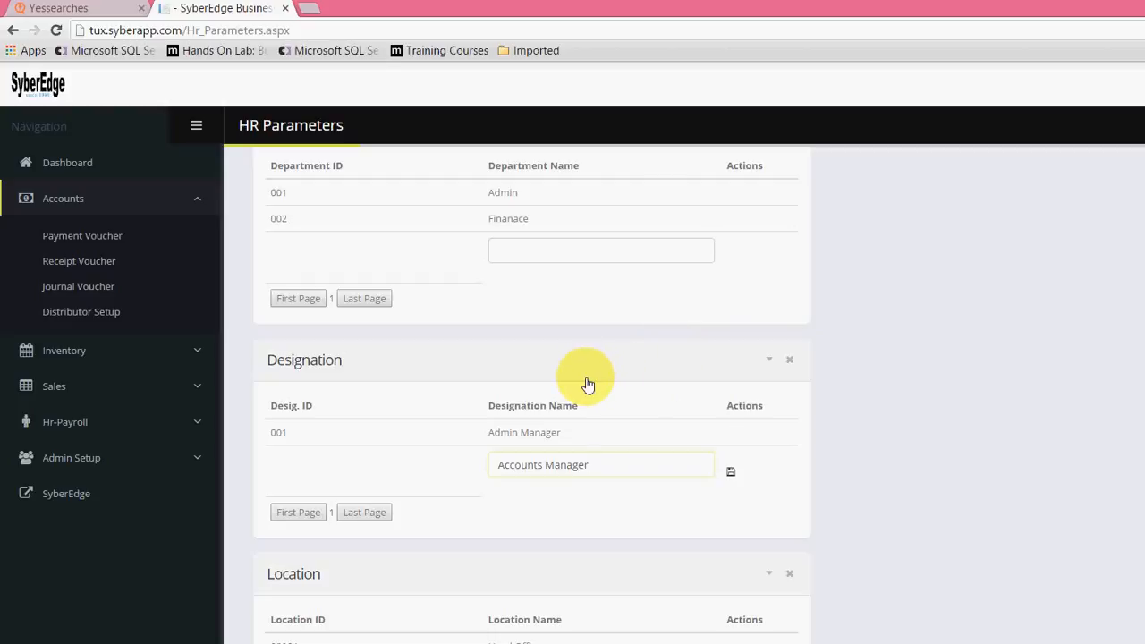
key(Return)
Step: Open the Head Office location entry for editing and save it
scroll(691, 364, down, 1)
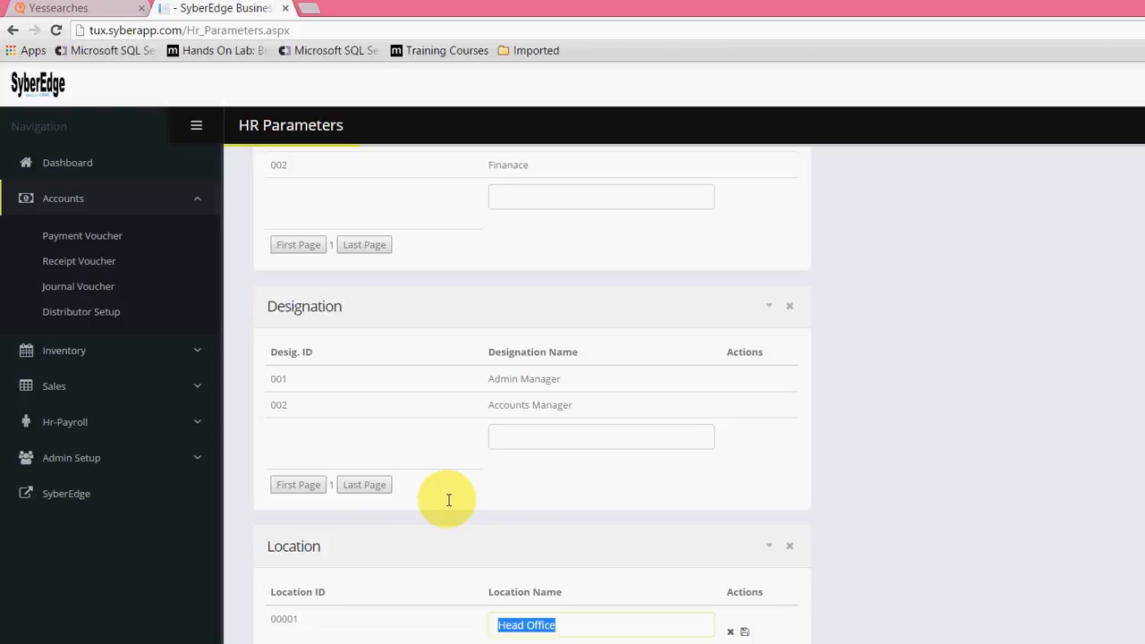
key(End)
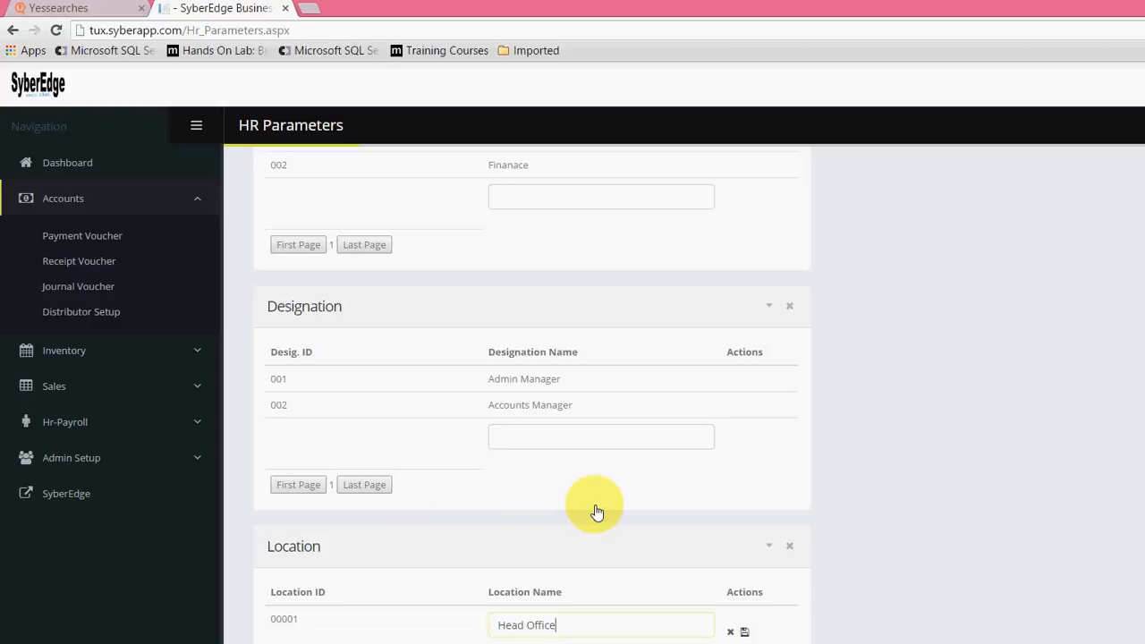
key(Return)
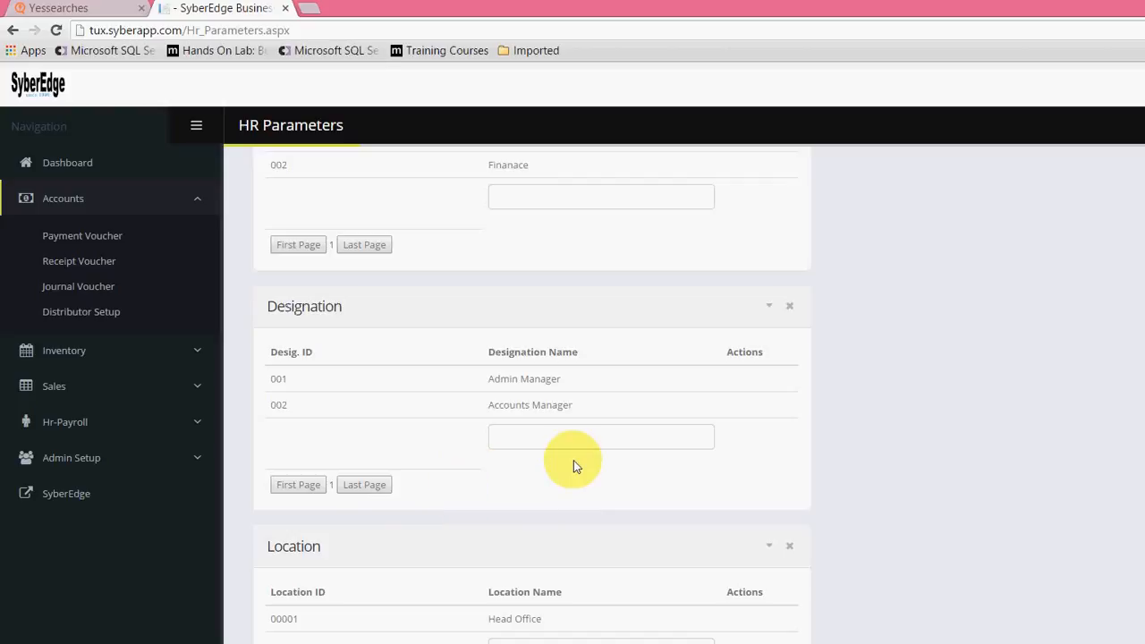
Step: Open the Employee Personal Information form and enter the employee's first name and last name
scroll(550, 462, up, 2)
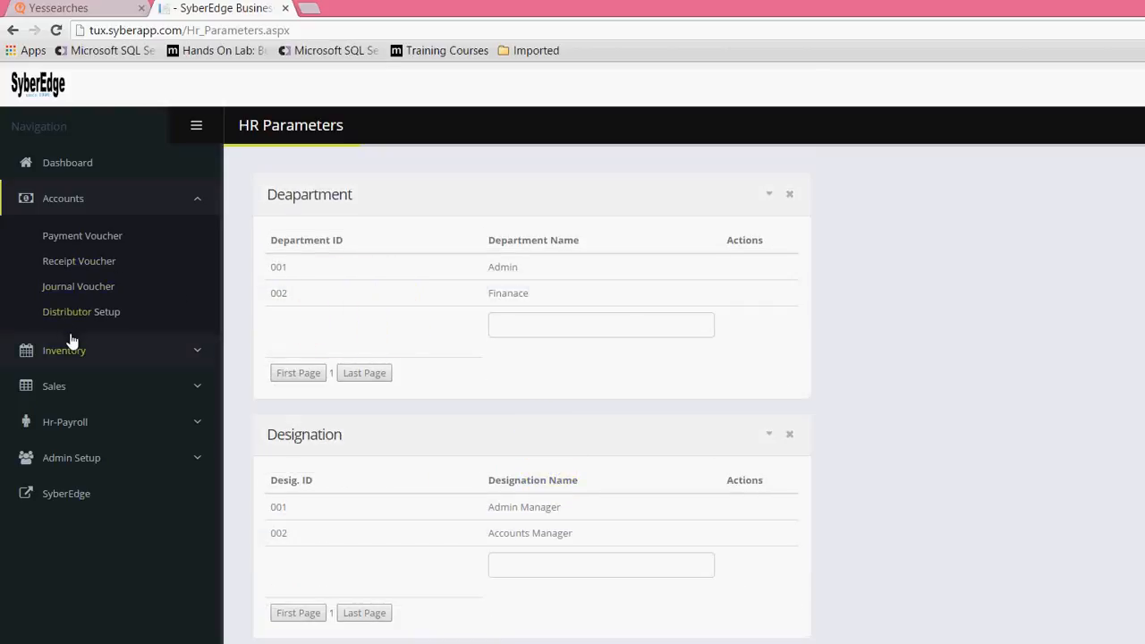
click(71, 422)
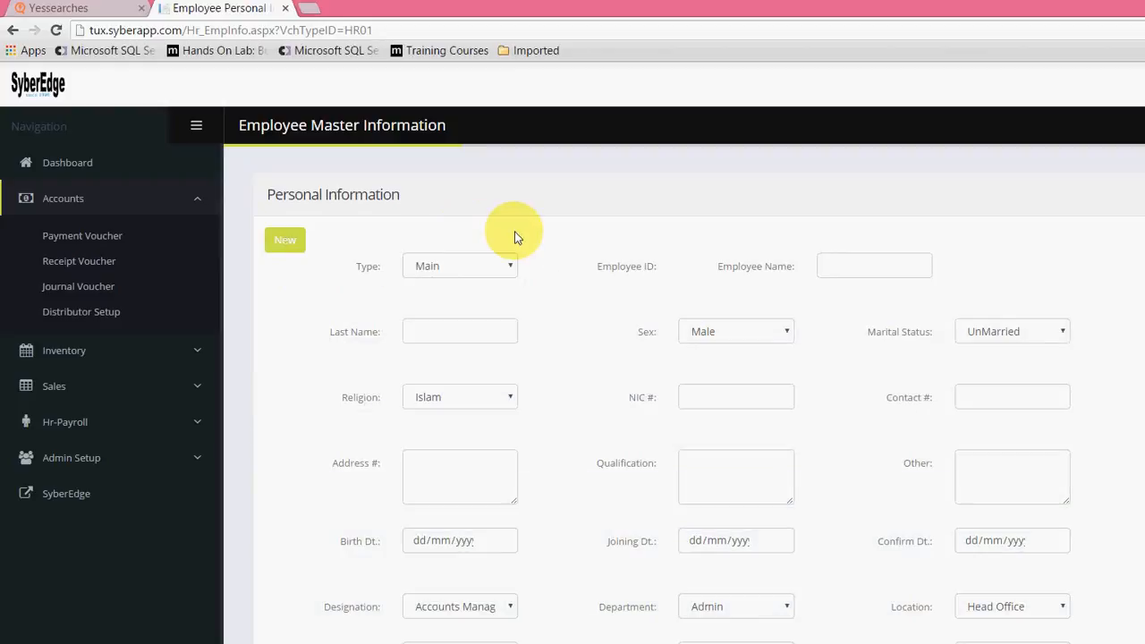
click(859, 266)
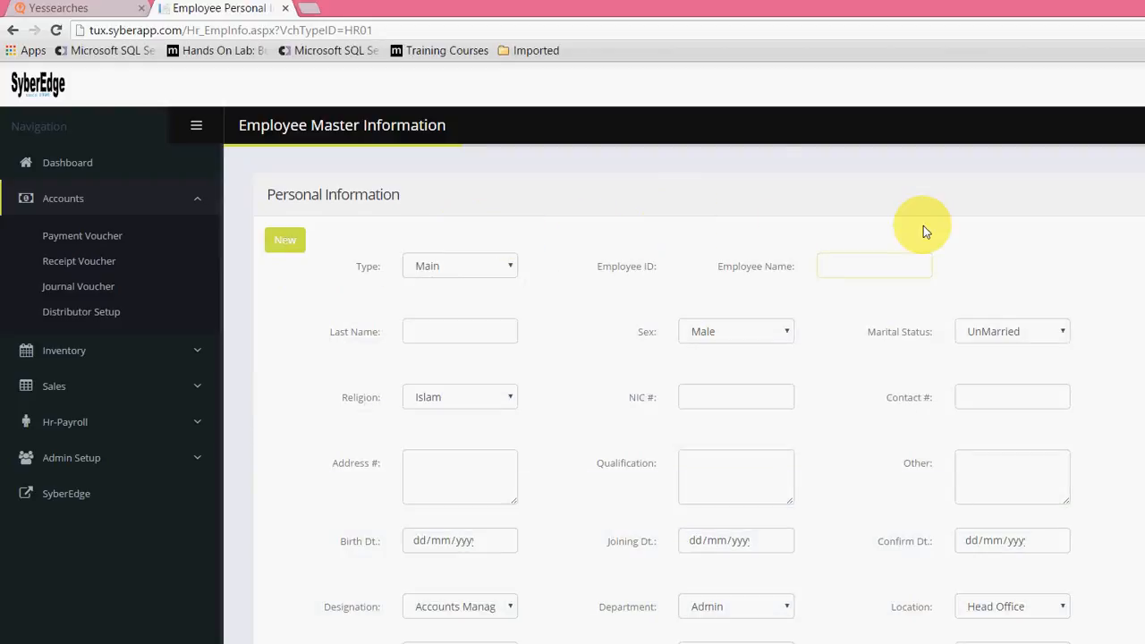
key(Tab)
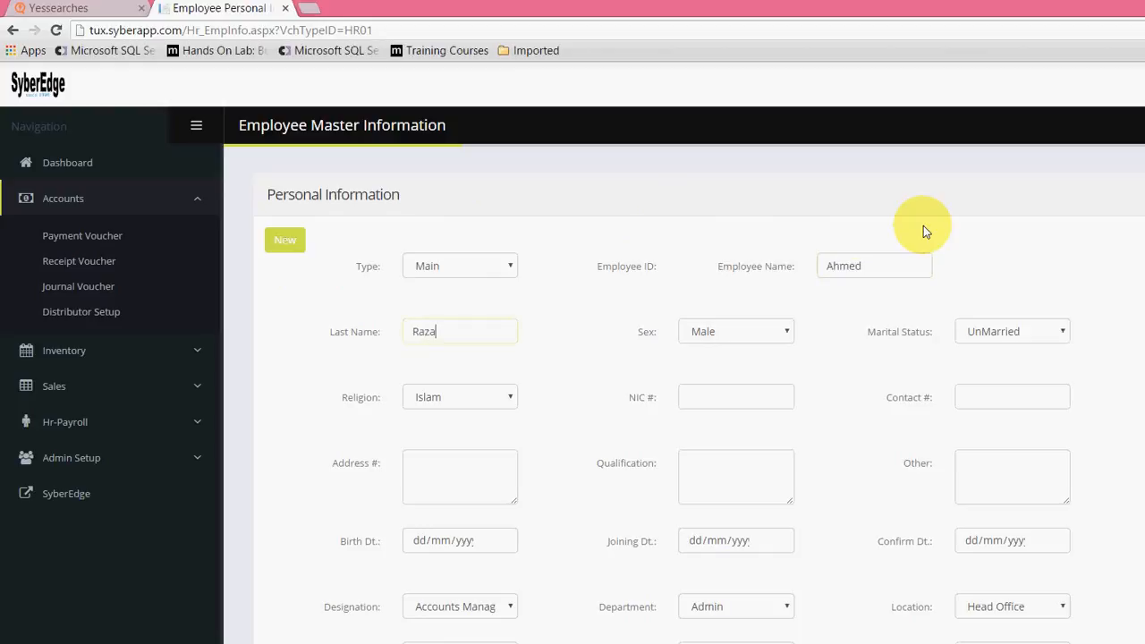
Step: Set the employee's sex to Male, marital status to UnMarried and religion to Islam
key(Tab)
key(space)
key(Return)
key(Tab)
key(space)
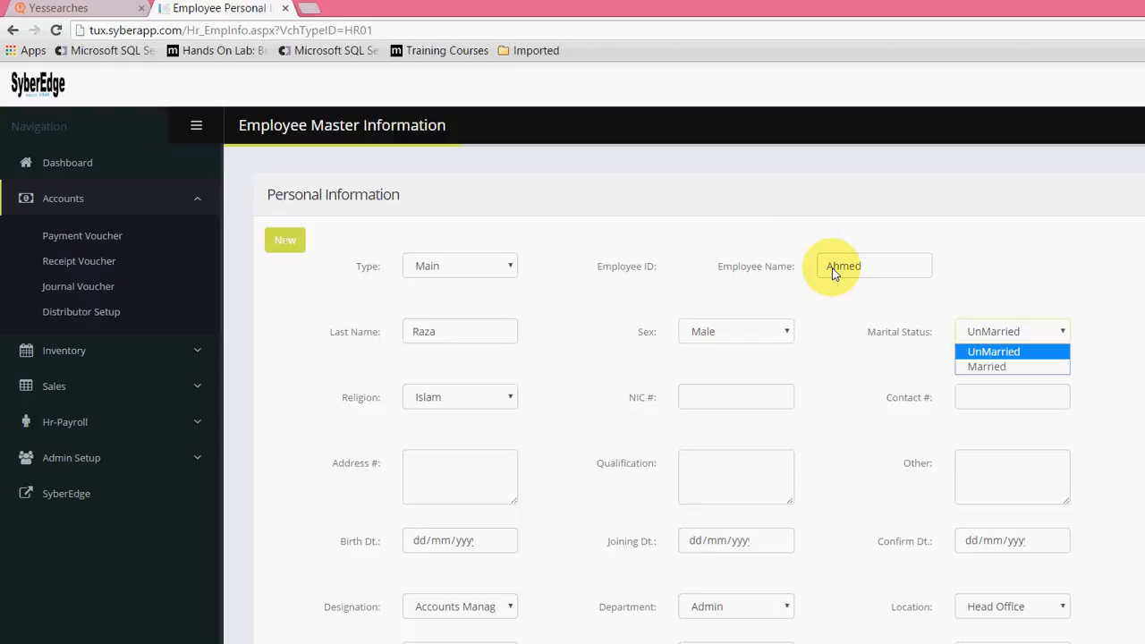
key(Return)
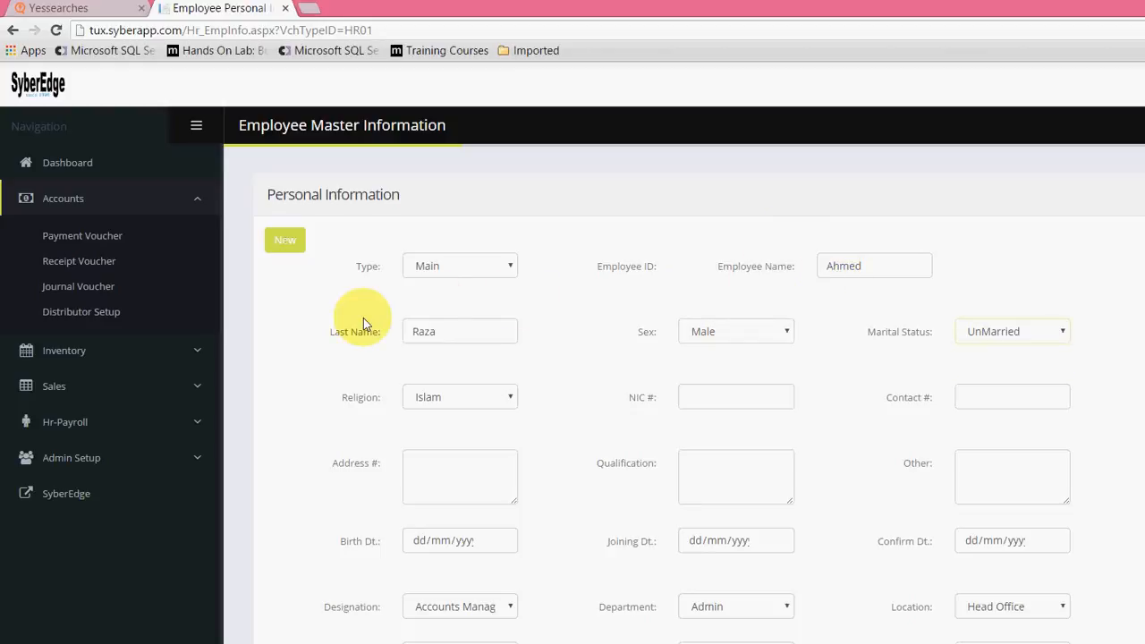
key(Tab)
key(space)
key(Return)
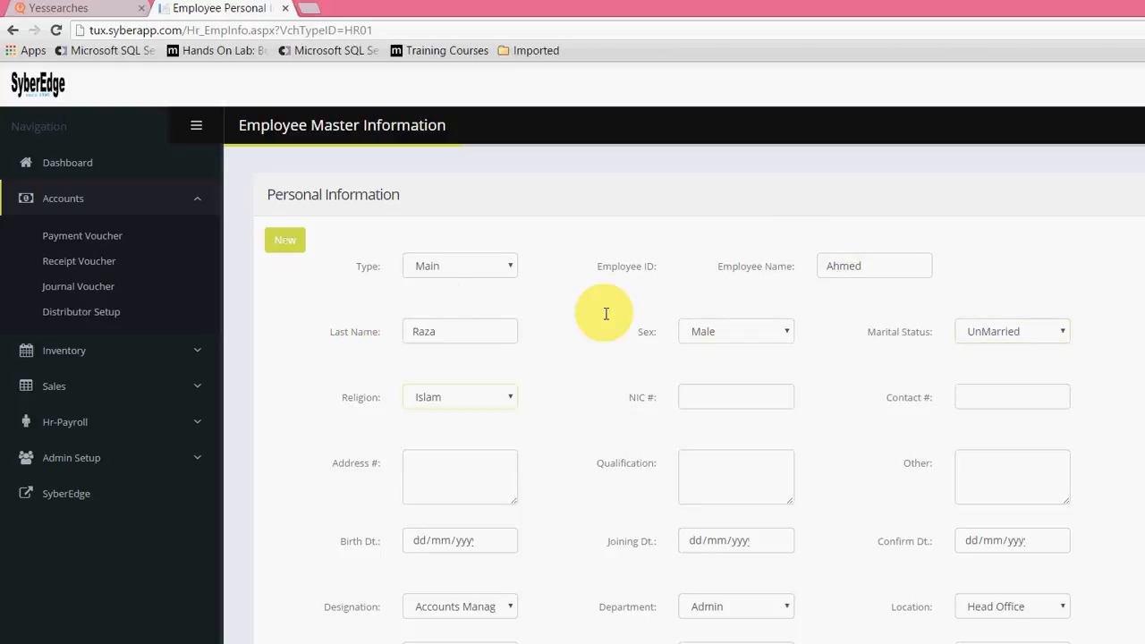
Step: Fill in the employee's NIC number and contact number
key(Tab)
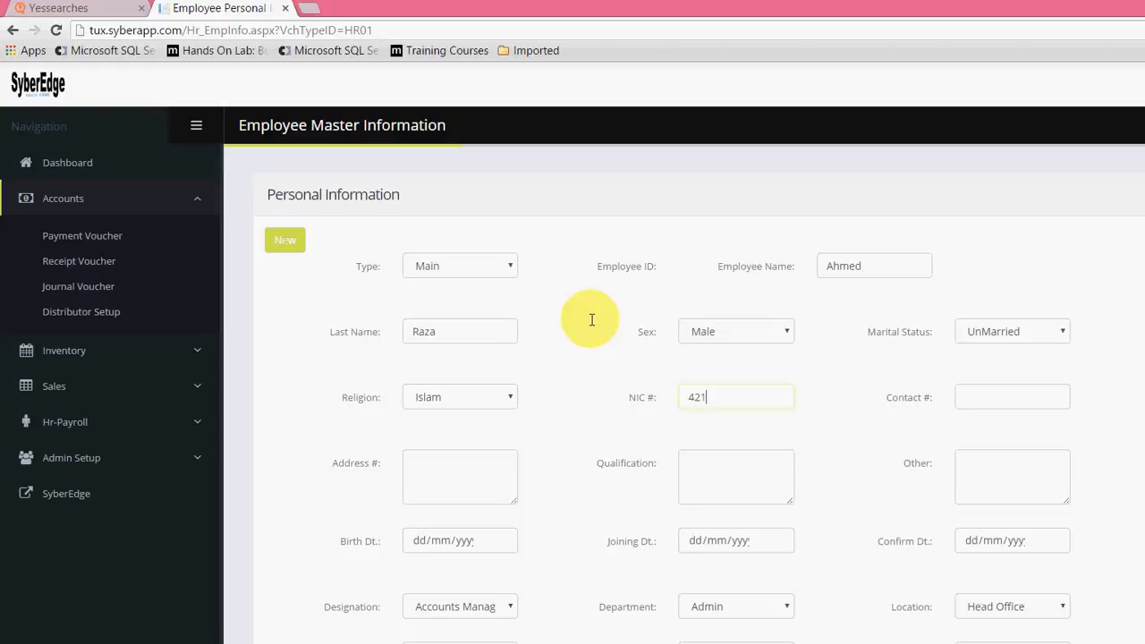
key(Tab)
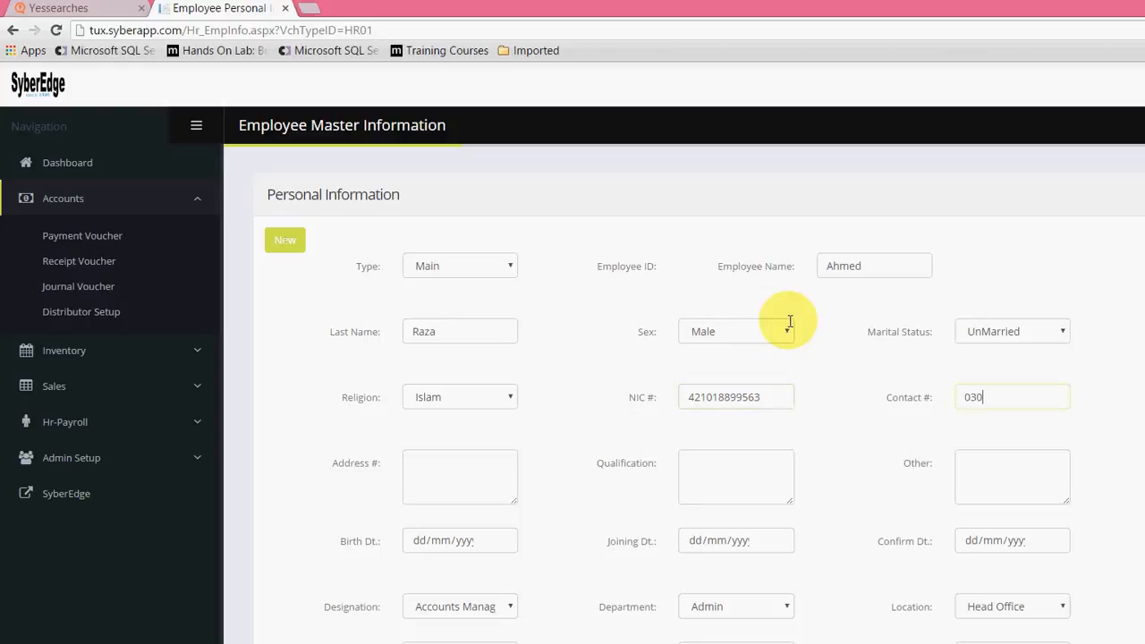
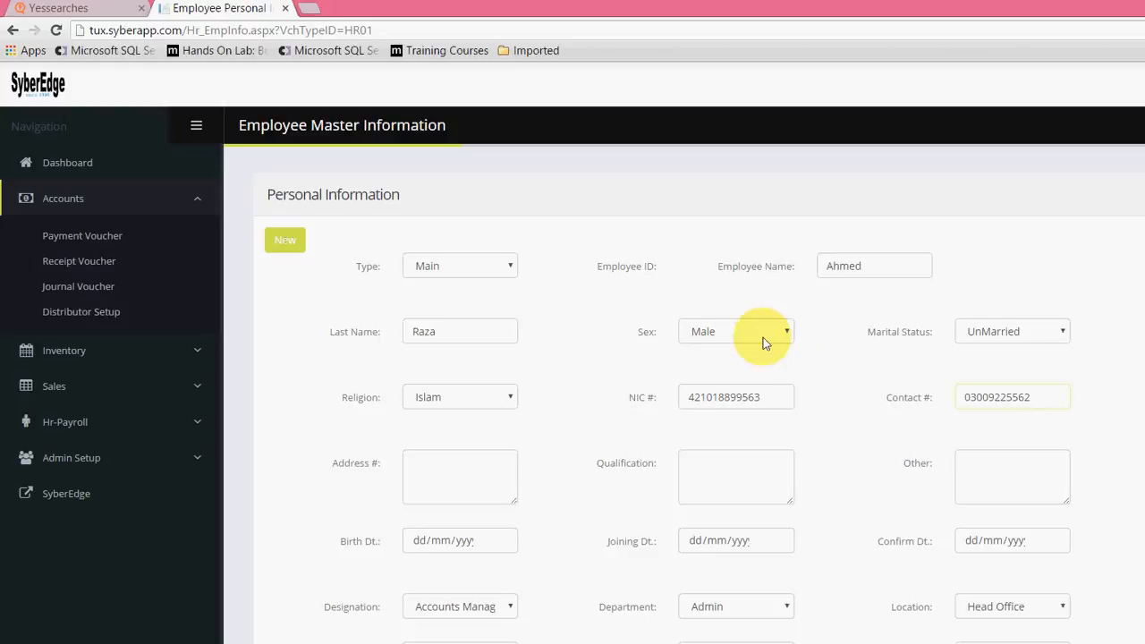
Step: Fill in the employee's address
key(Tab)
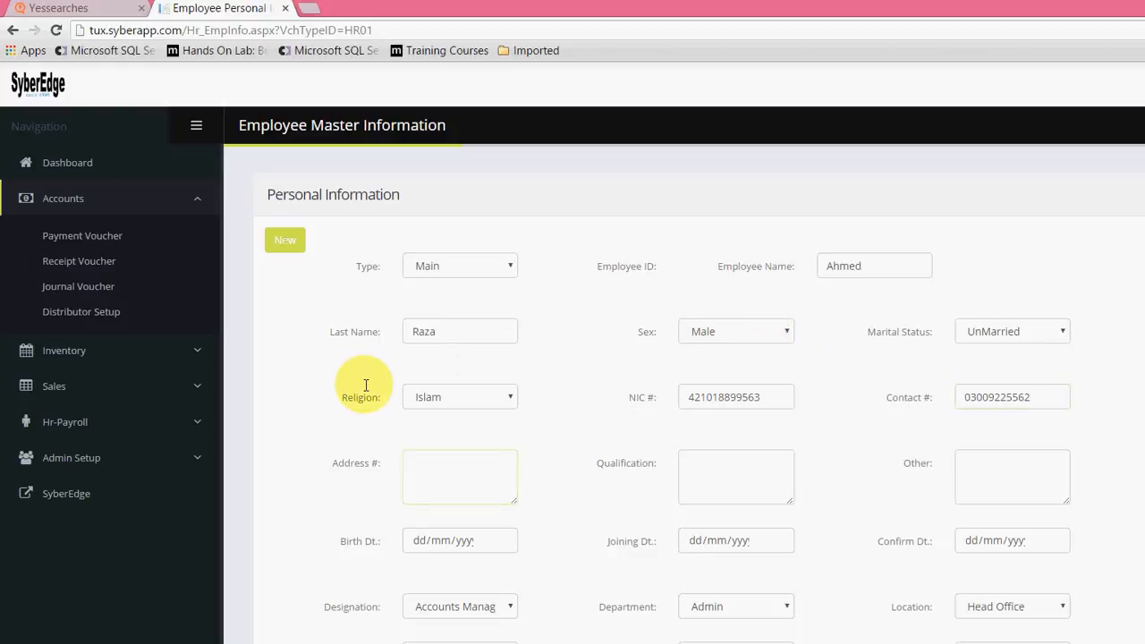
text(BANGLOW)
key(Tab)
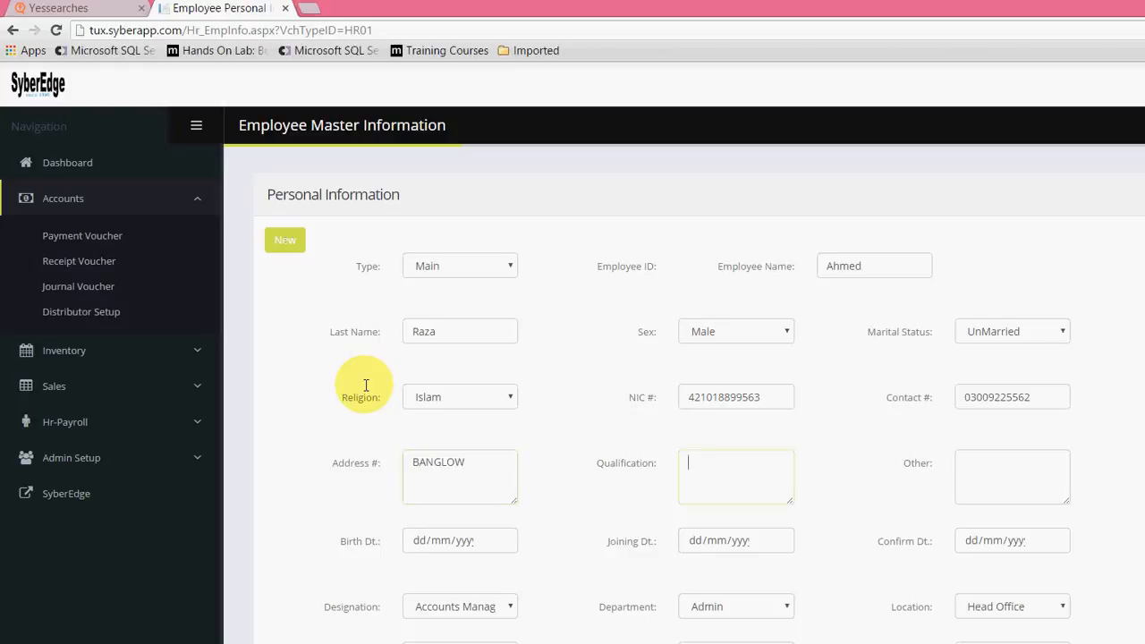
Step: Enter MS as the employee's qualification and leave the Other field blank
text(MS)
key(Tab)
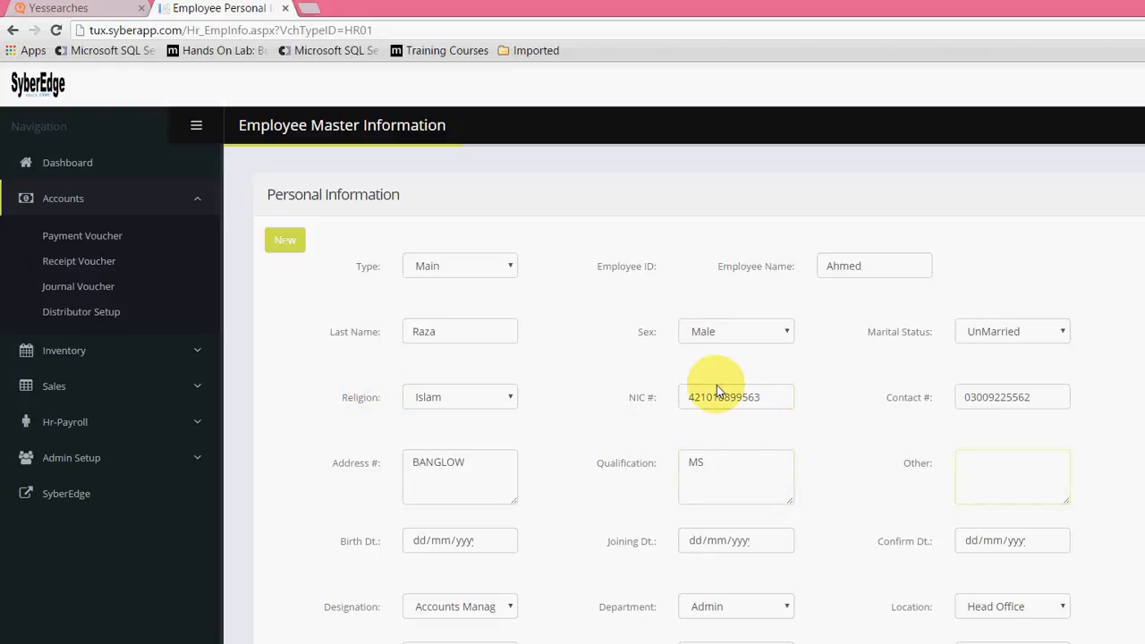
scroll(489, 377, down, 1)
key(Tab)
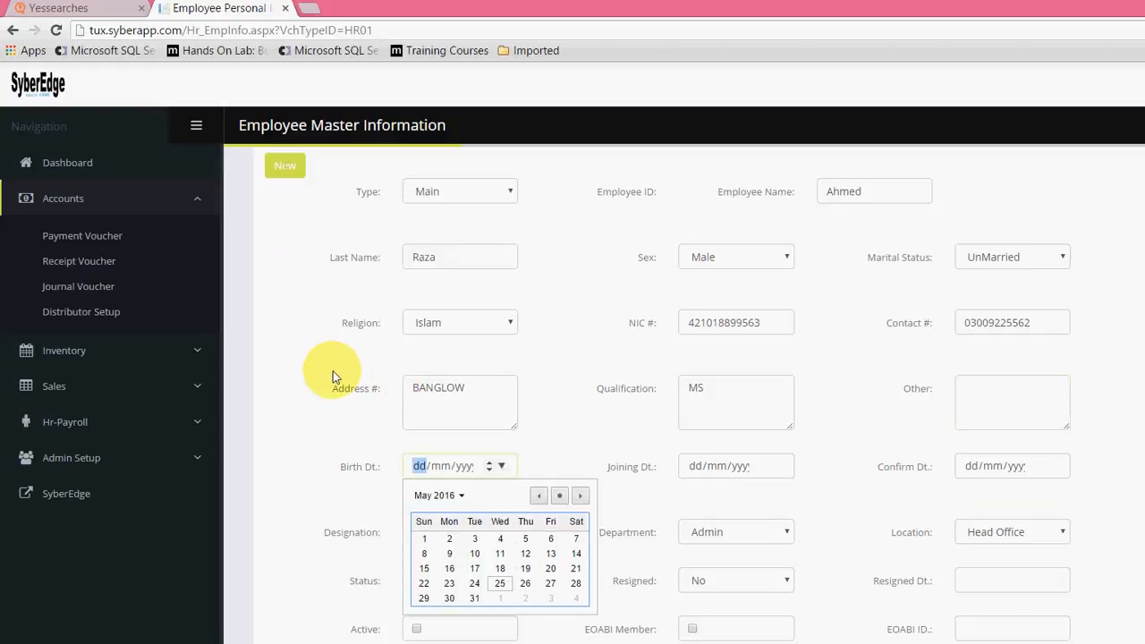
Step: Fill in the employee's date of birth
key(Escape)
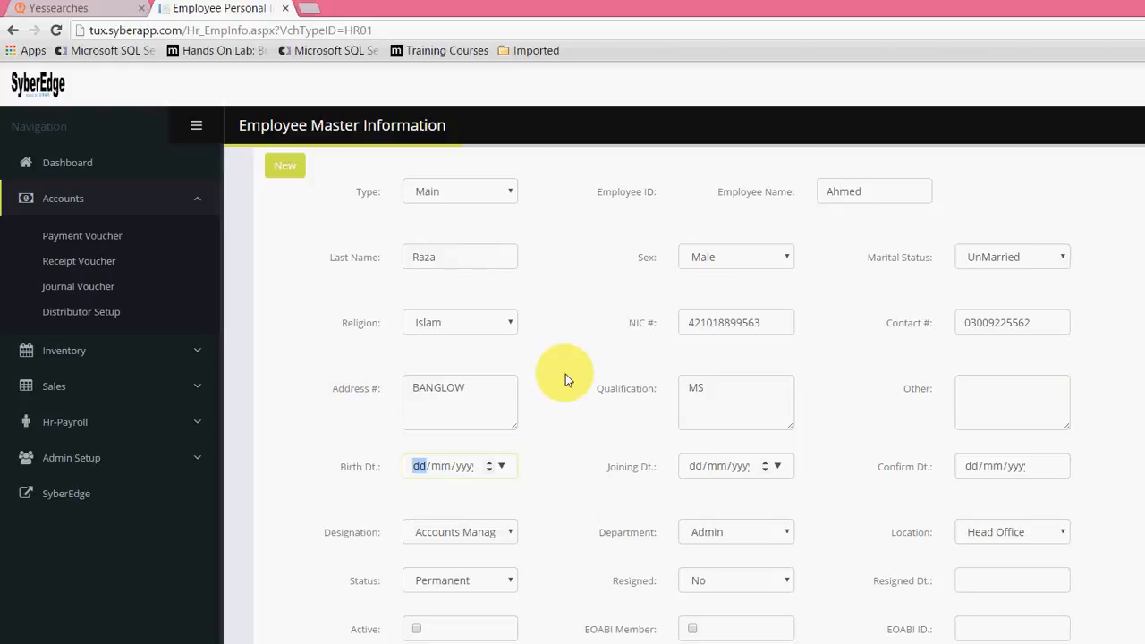
text(121220)
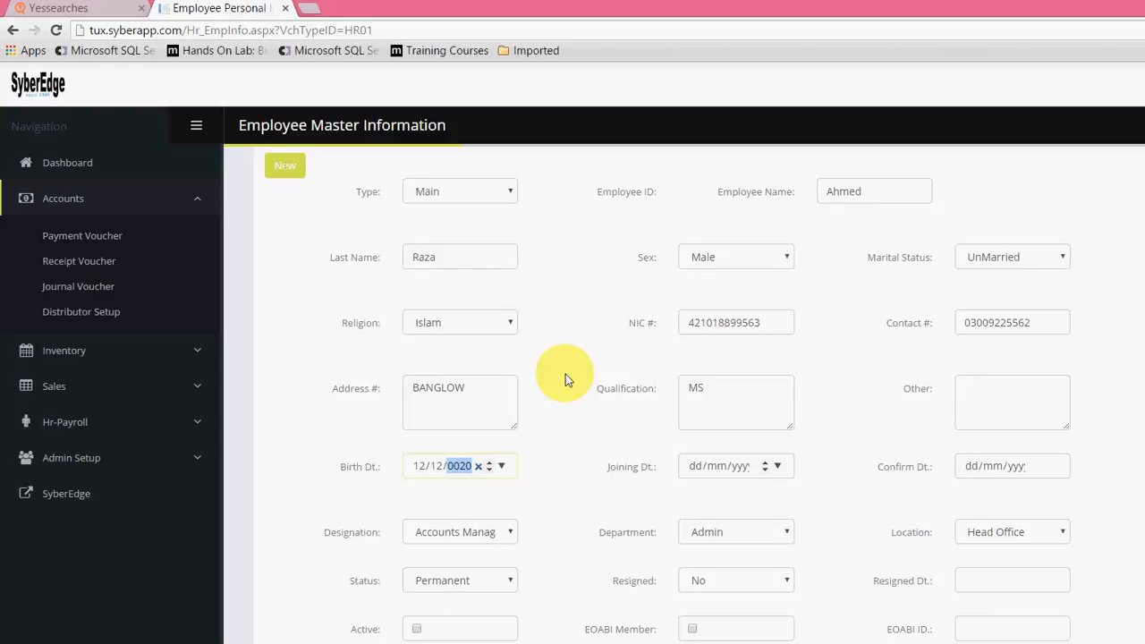
text(1973)
key(Tab)
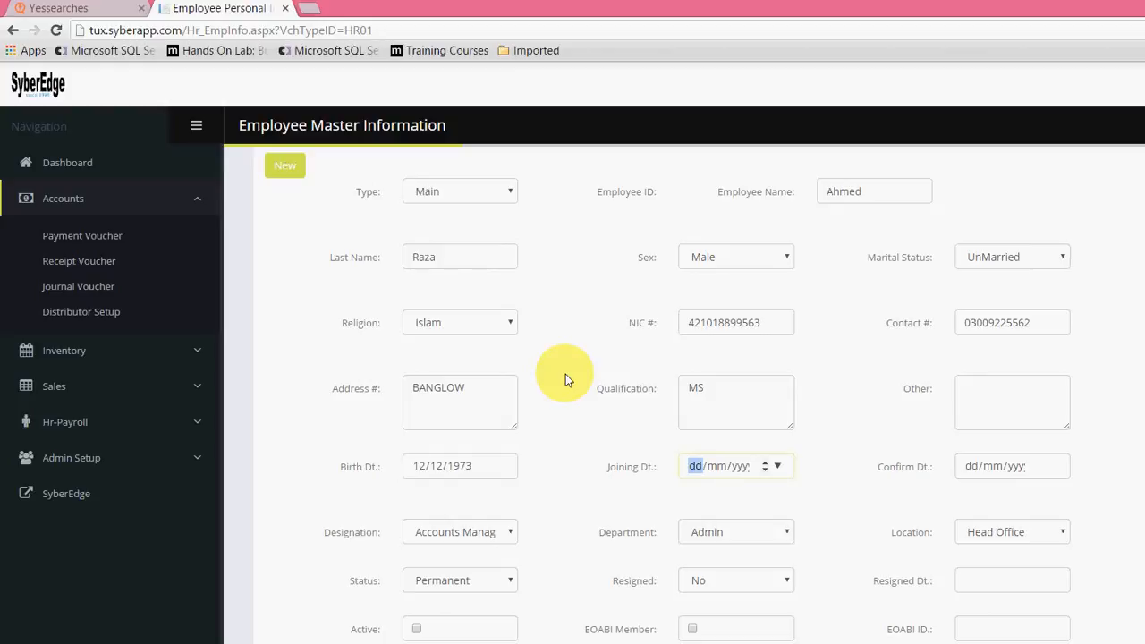
Step: Set the employee's joining date to 12/12/2014
text(1212204)
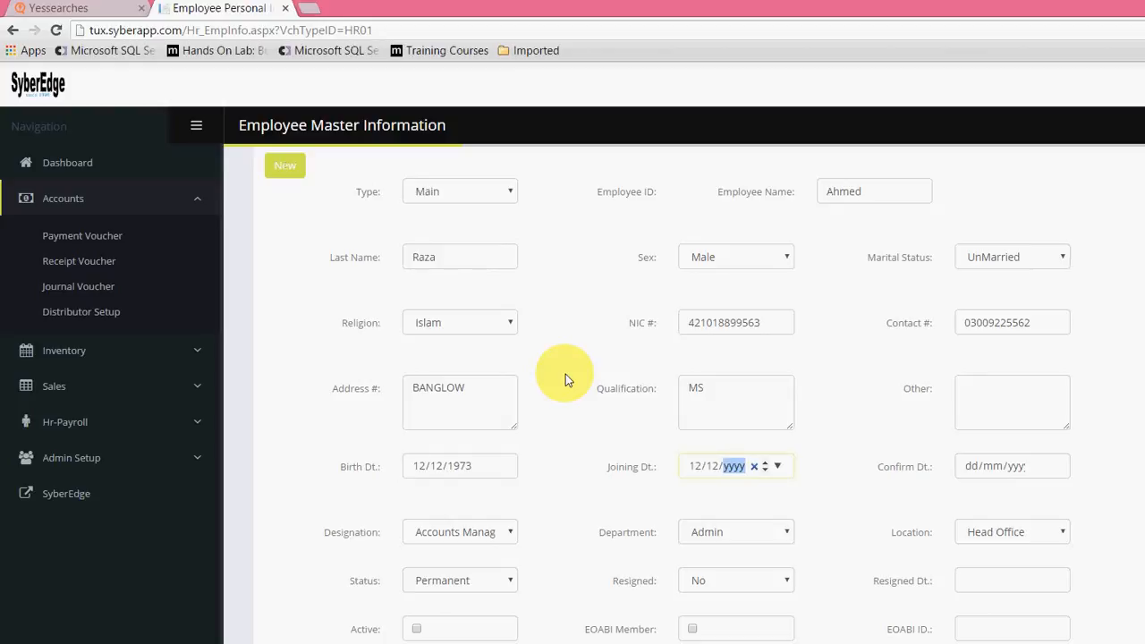
key(Left)
key(Right)
text(2014)
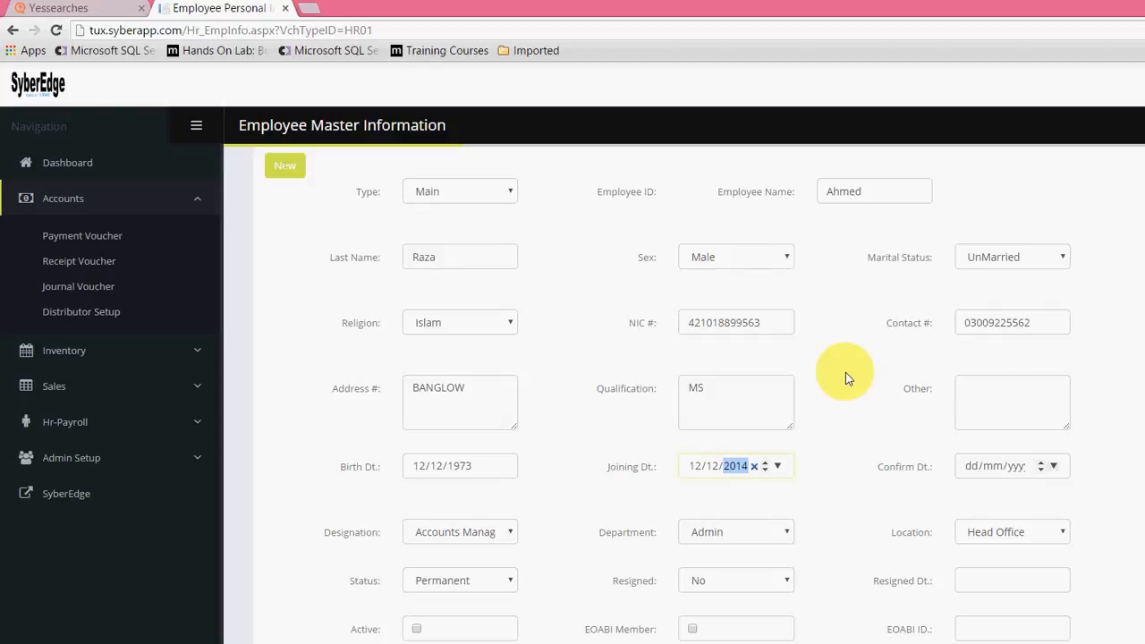
Step: Set the employee's confirmation date to 25/05/2016 using the calendar
key(Tab)
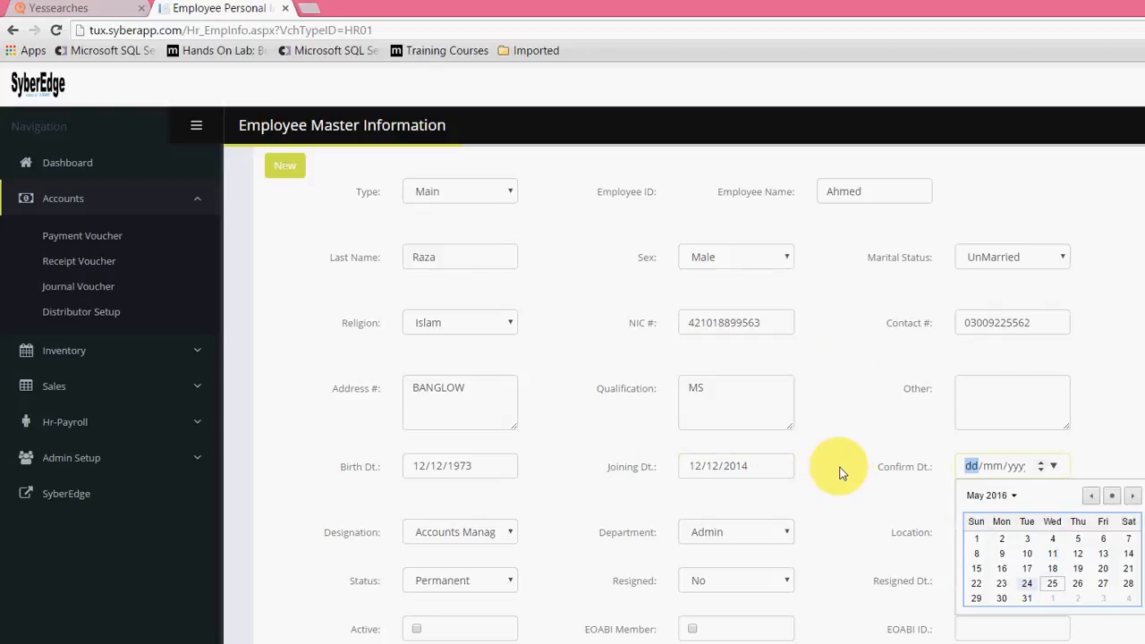
key(Return)
click(456, 411)
Step: Choose Accounts Manager as the employee's designation and Admin as the department
scroll(375, 370, down, 1)
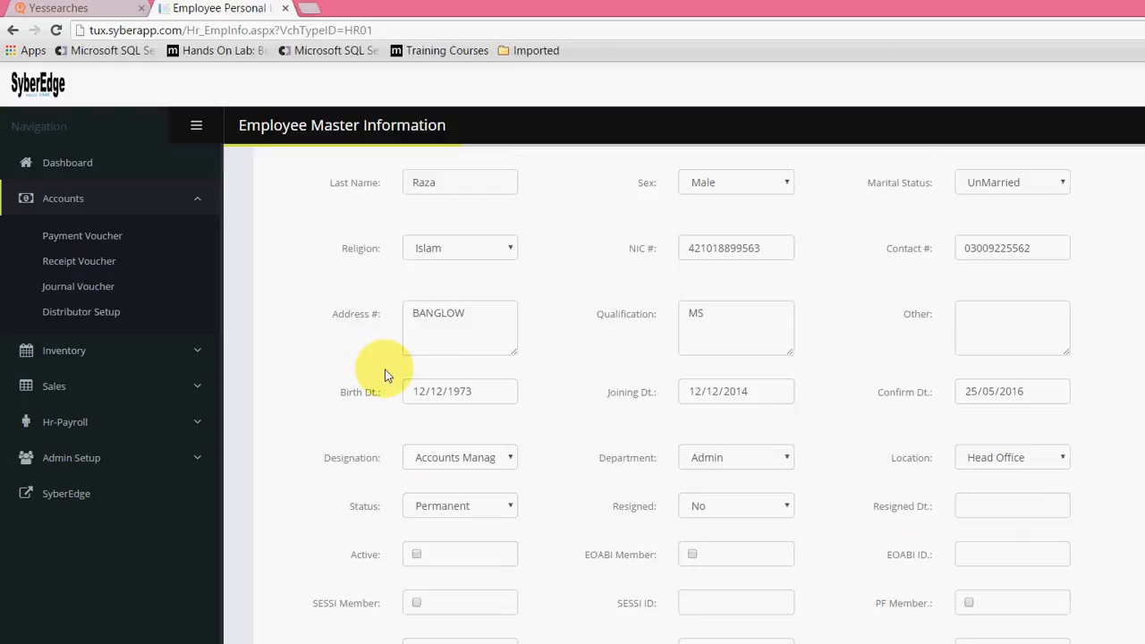
key(alt+Down)
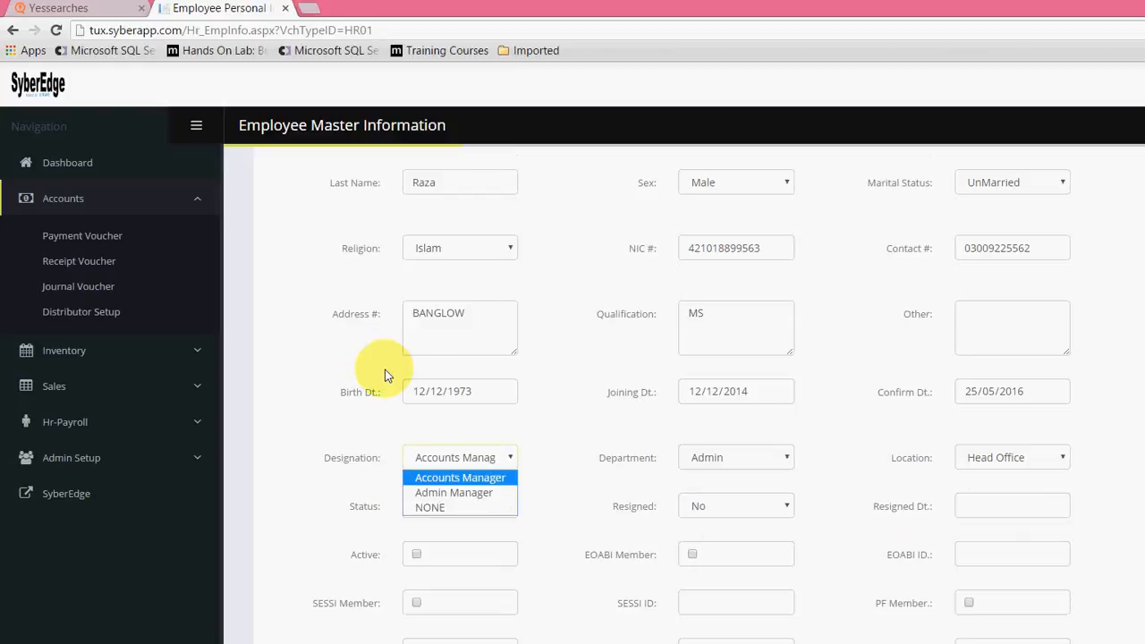
key(Down)
key(Up)
key(Return)
key(Tab)
key(alt+Down)
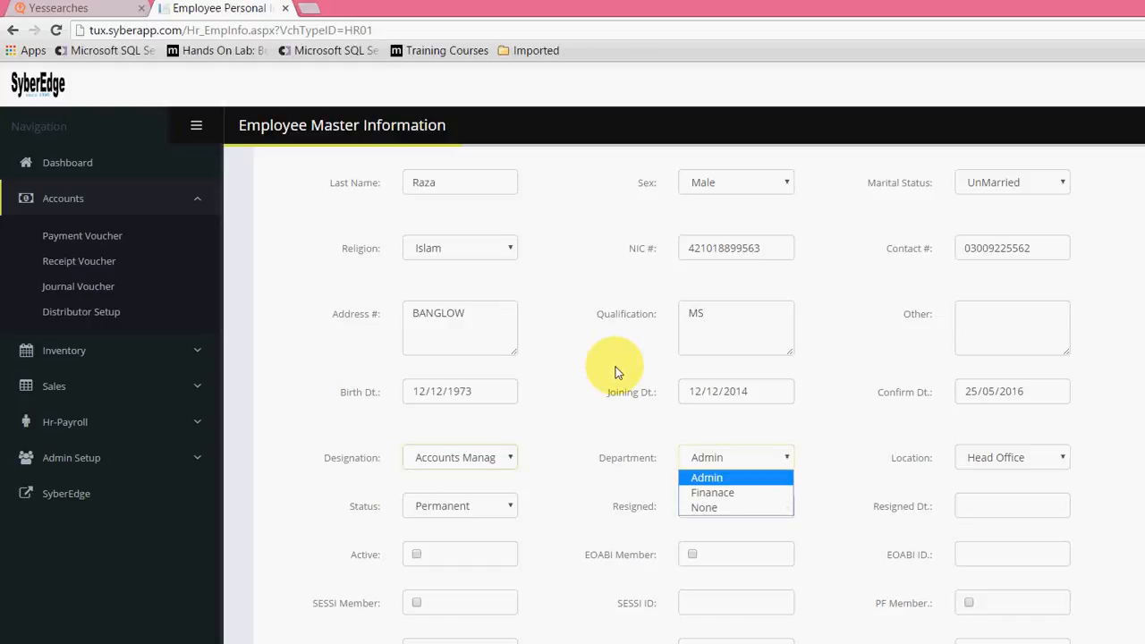
key(Return)
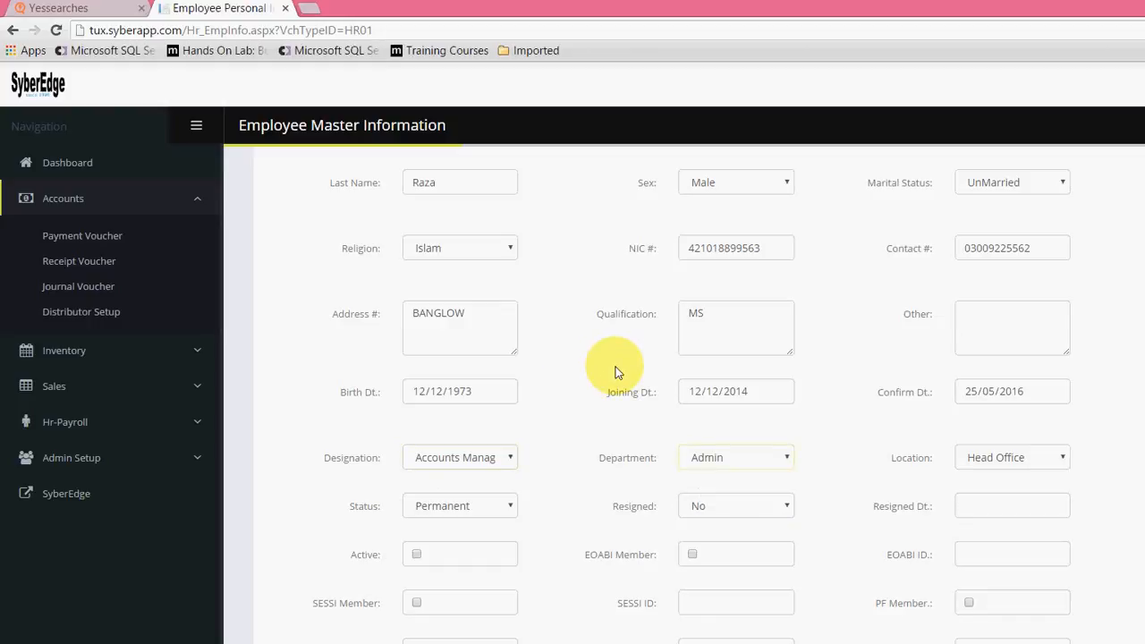
Step: Choose Head Office as the employee's location and Permanent as the employment status
key(Tab)
key(alt+Down)
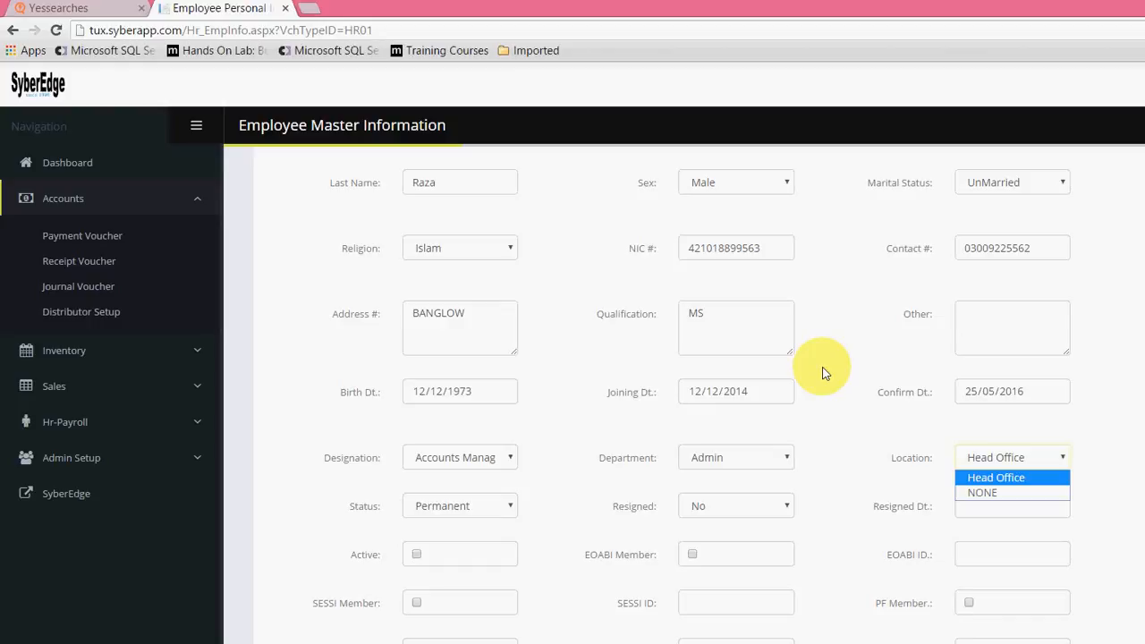
key(Return)
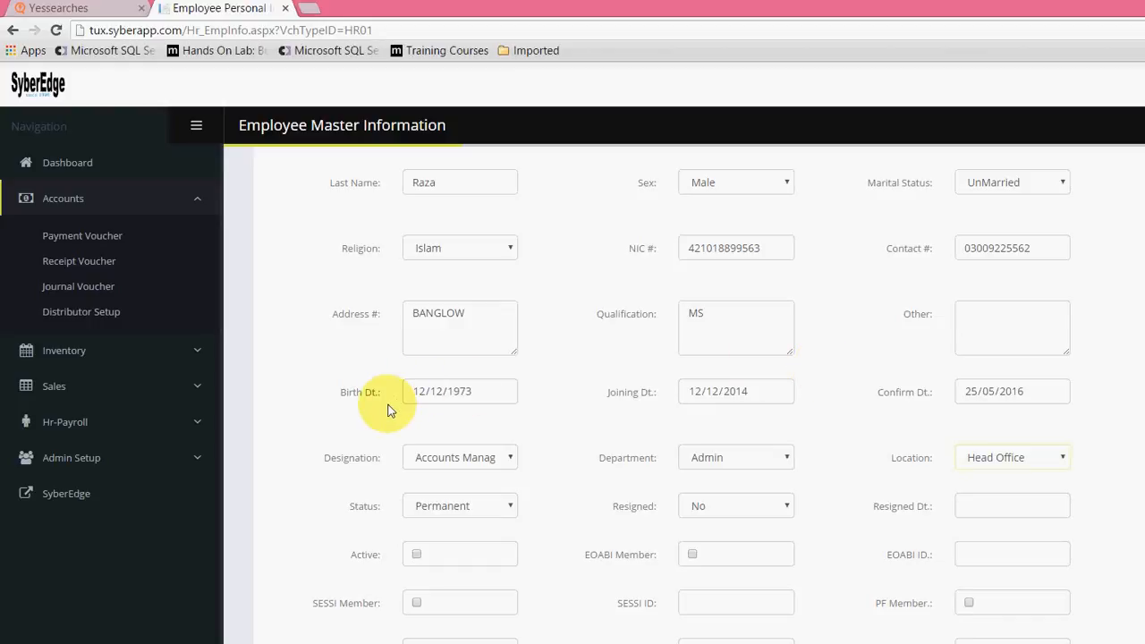
key(Tab)
key(alt+Down)
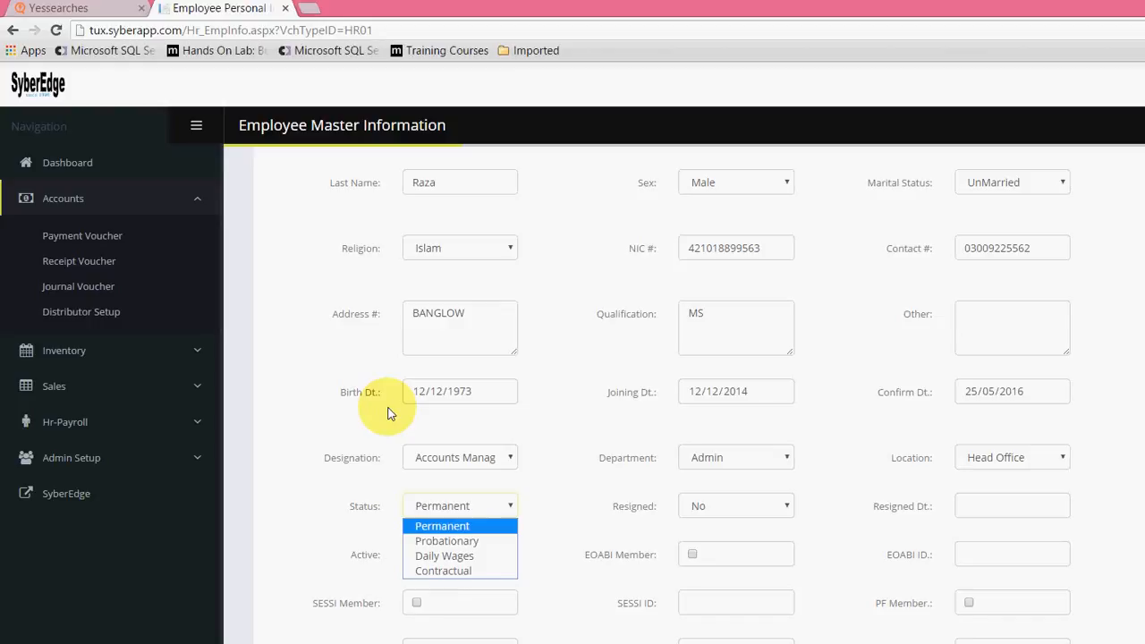
key(Return)
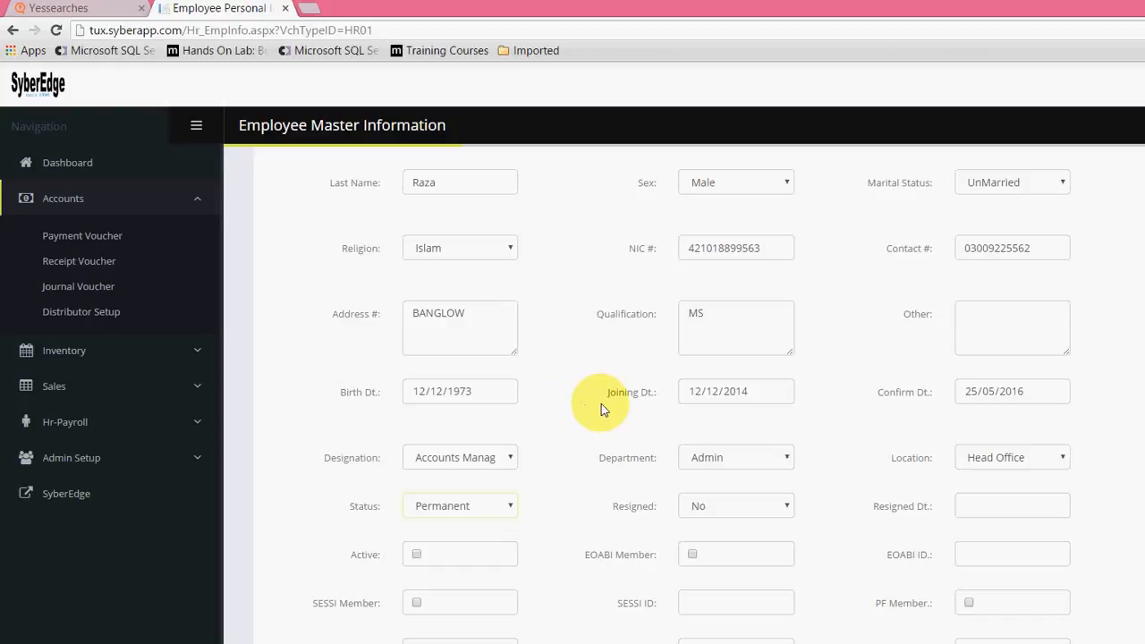
Step: Choose No for the employee's resigned status
key(Tab)
key(space)
key(Return)
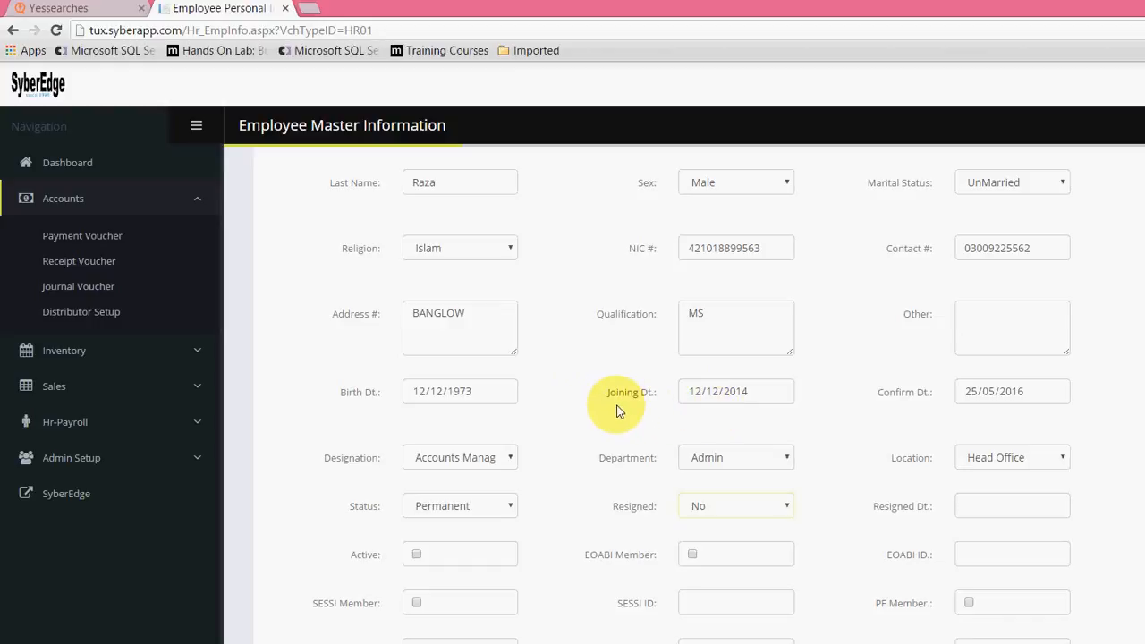
key(space)
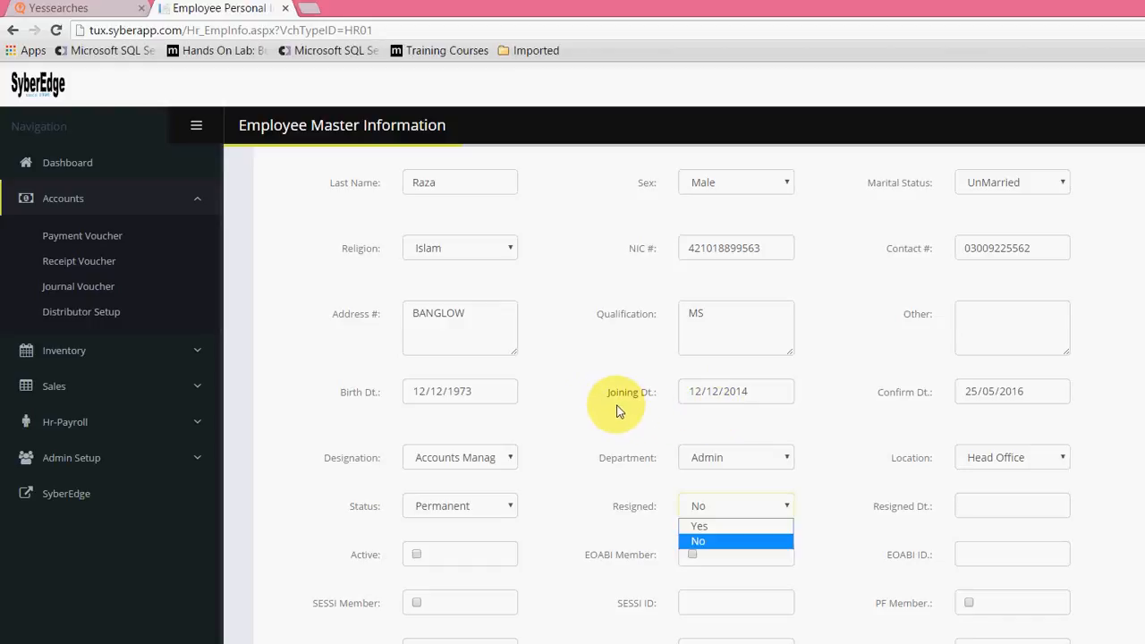
key(Return)
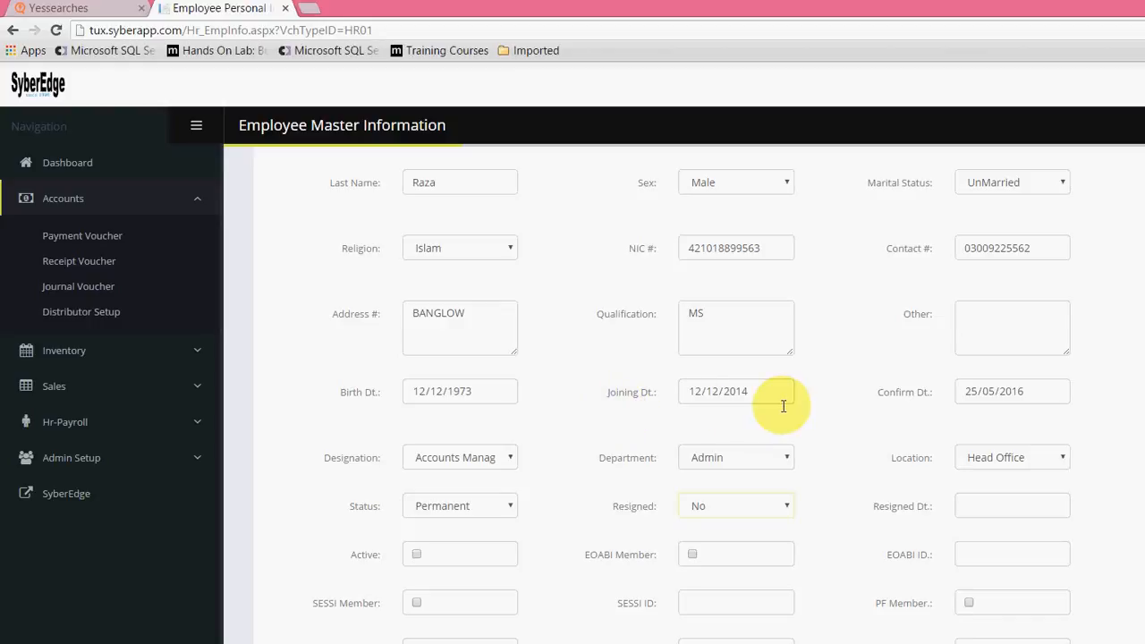
Step: Mark the employee as active, with Cheque as the salary mode
scroll(549, 461, down, 1)
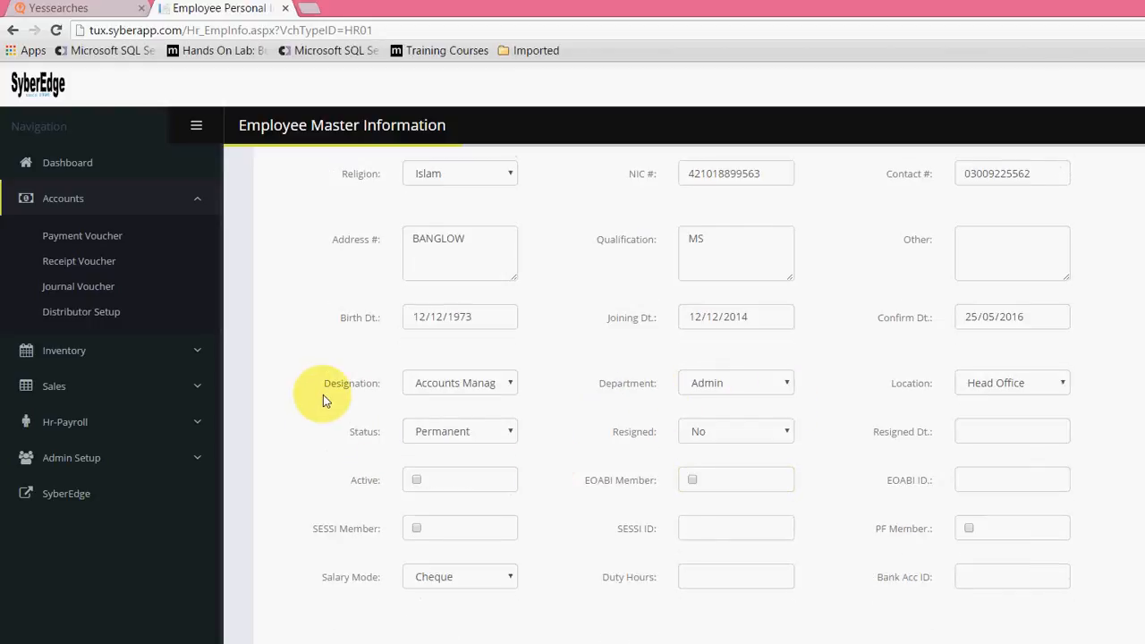
key(space)
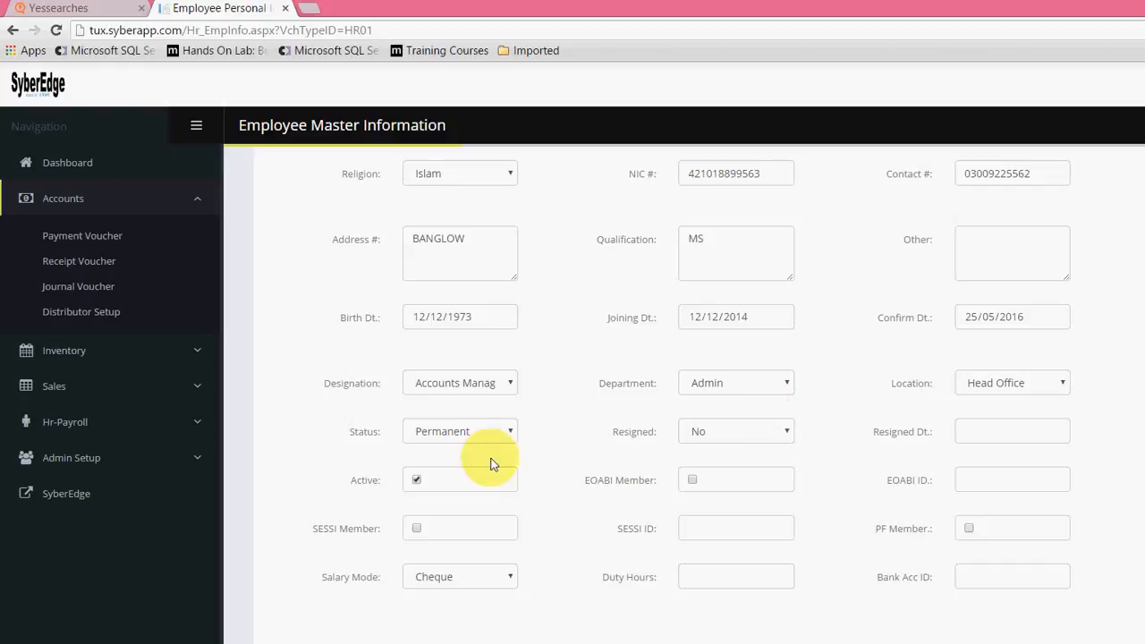
click(403, 470)
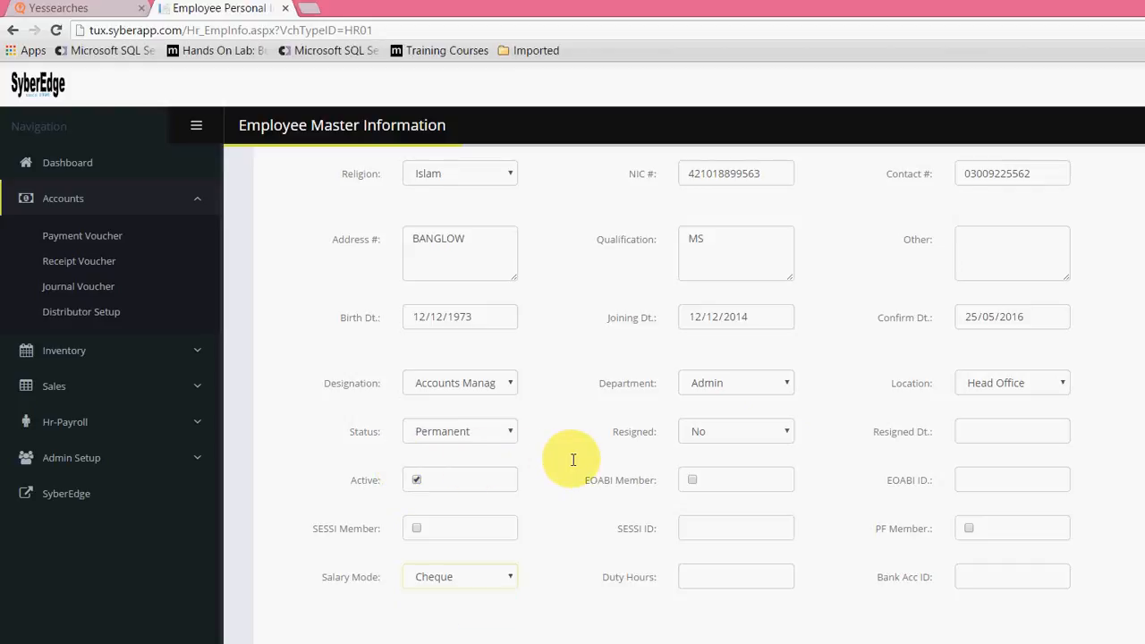
Step: Set the employee's duty hours to 8 and the gross salary to 50000
text(8)
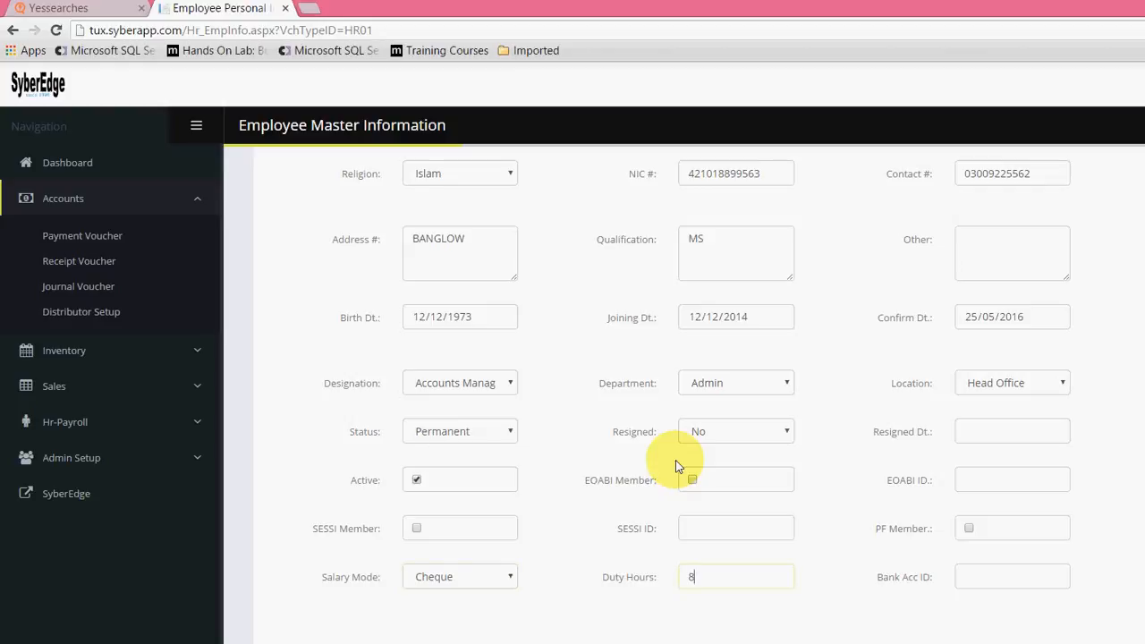
key(Tab)
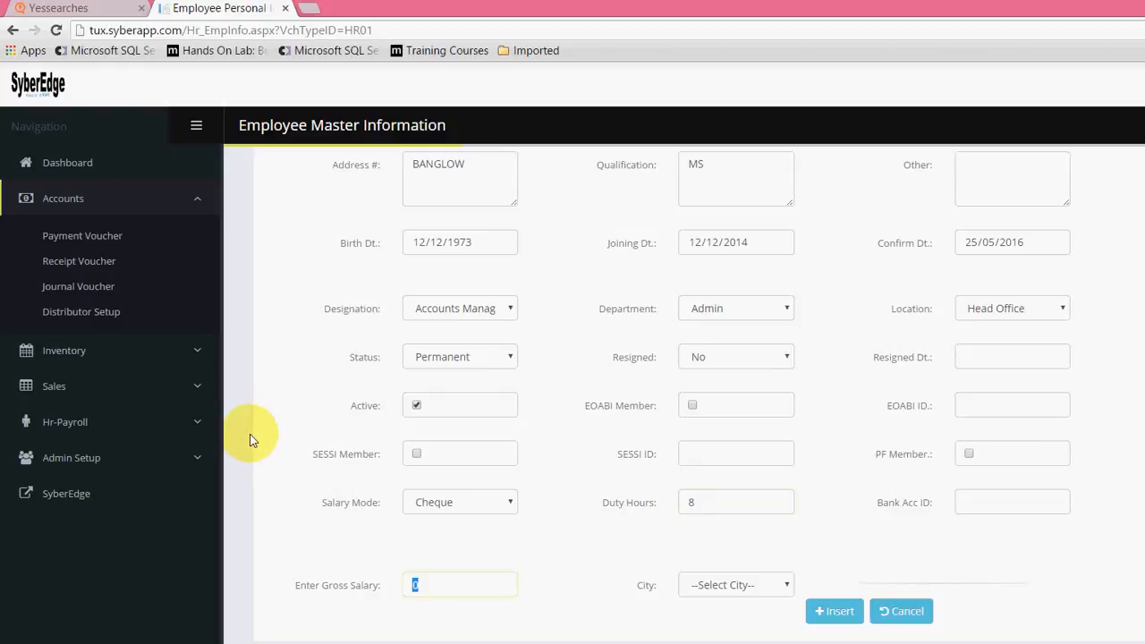
text(50000)
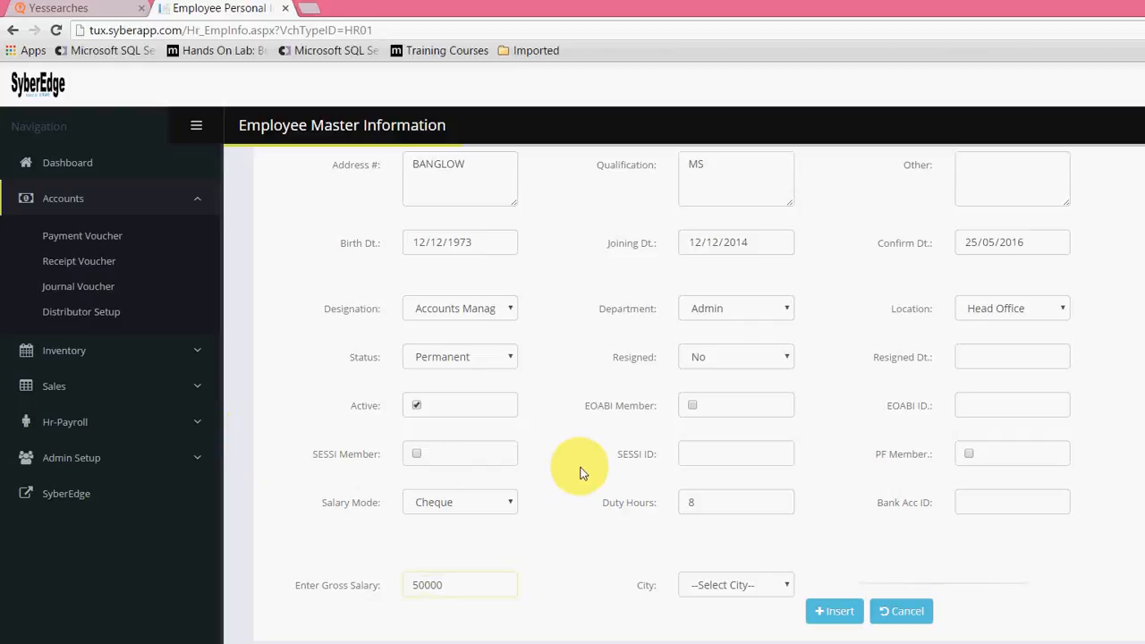
Step: Choose Lahore as the employee's city and insert the employee record
key(Tab)
key(space)
key(Down)
key(Down)
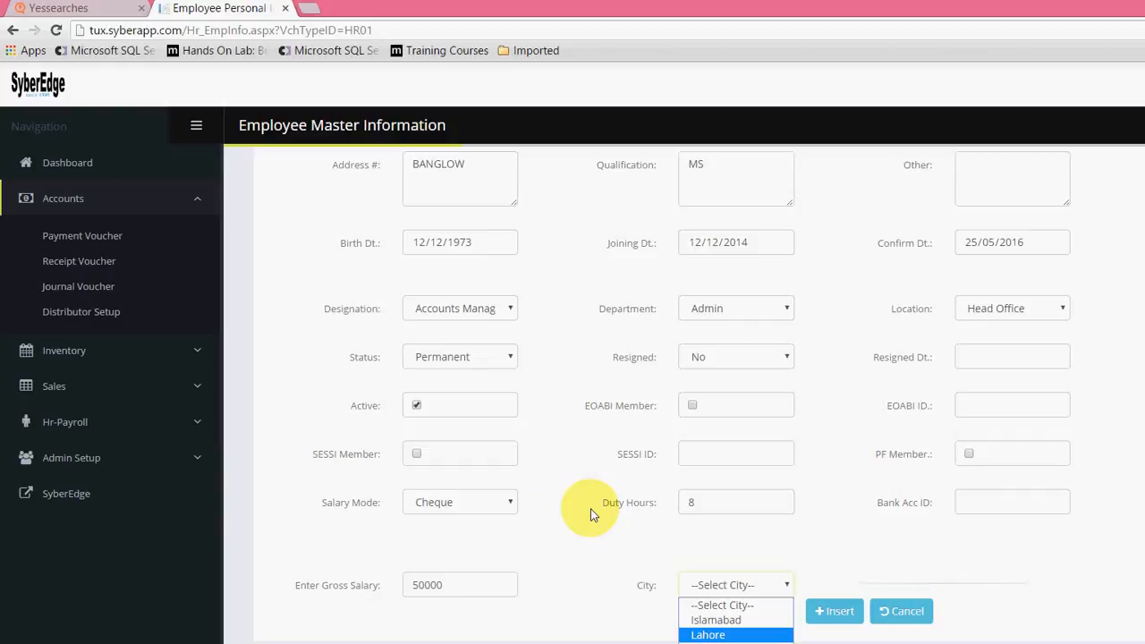
key(Return)
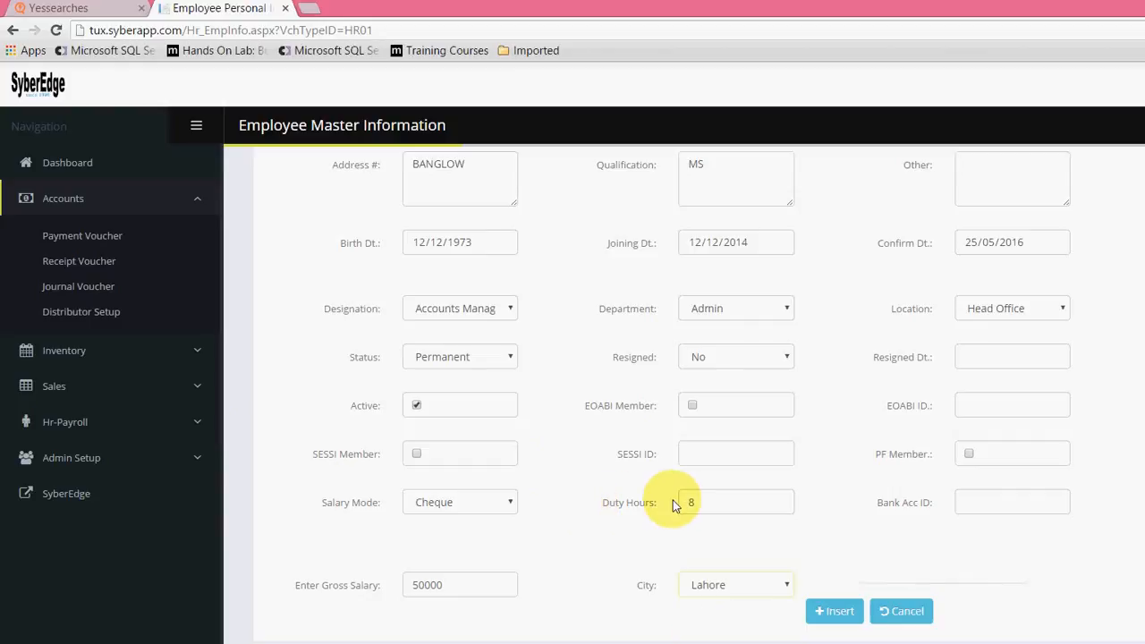
scroll(675, 399, up, 1)
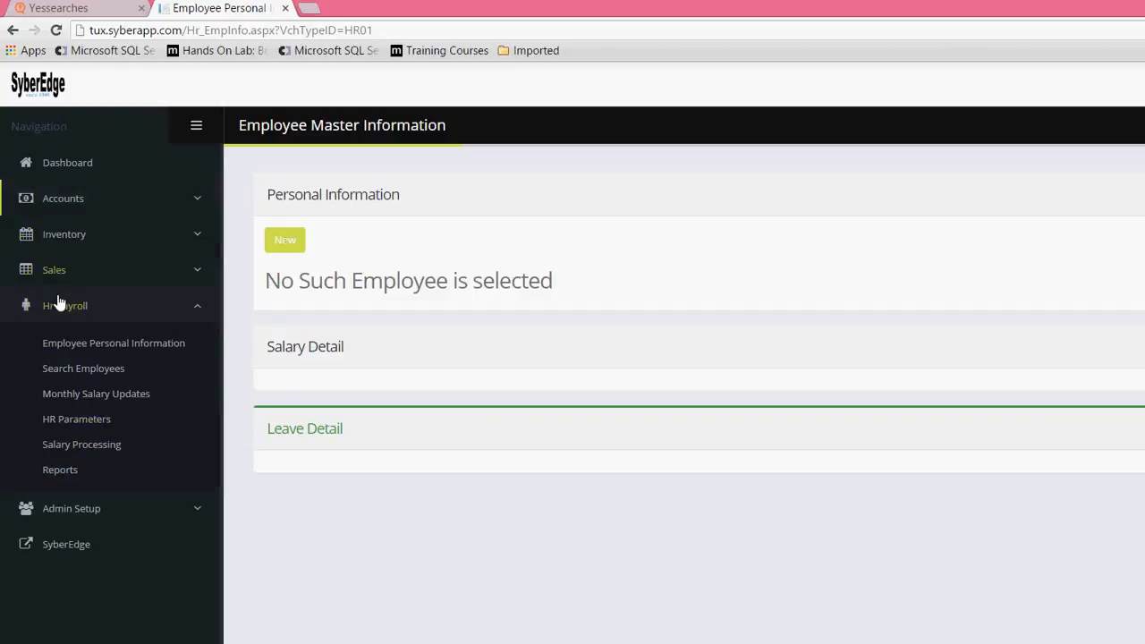
Step: Open the HR-Payroll employee search and list the employees using the By Active search type
click(83, 368)
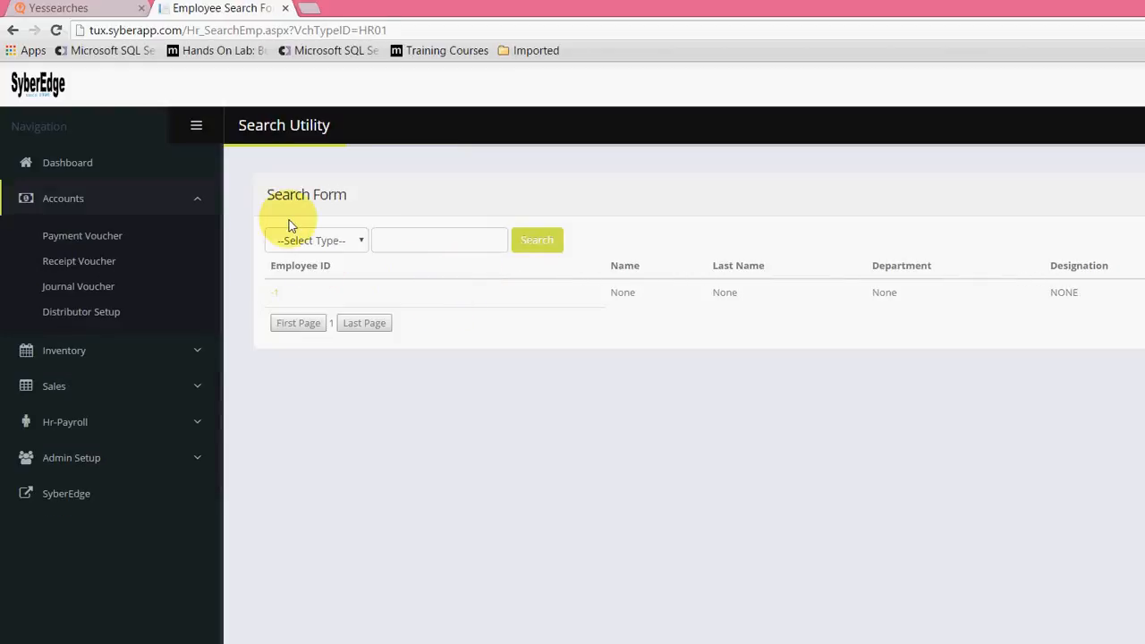
click(309, 239)
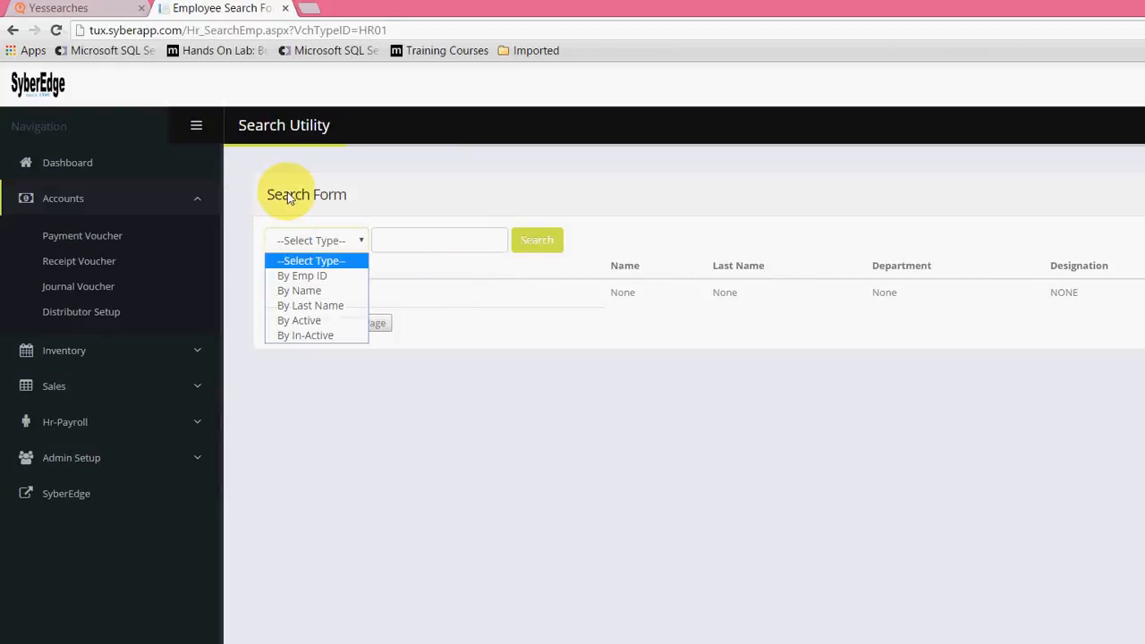
key(Down)
key(Down)
key(Down)
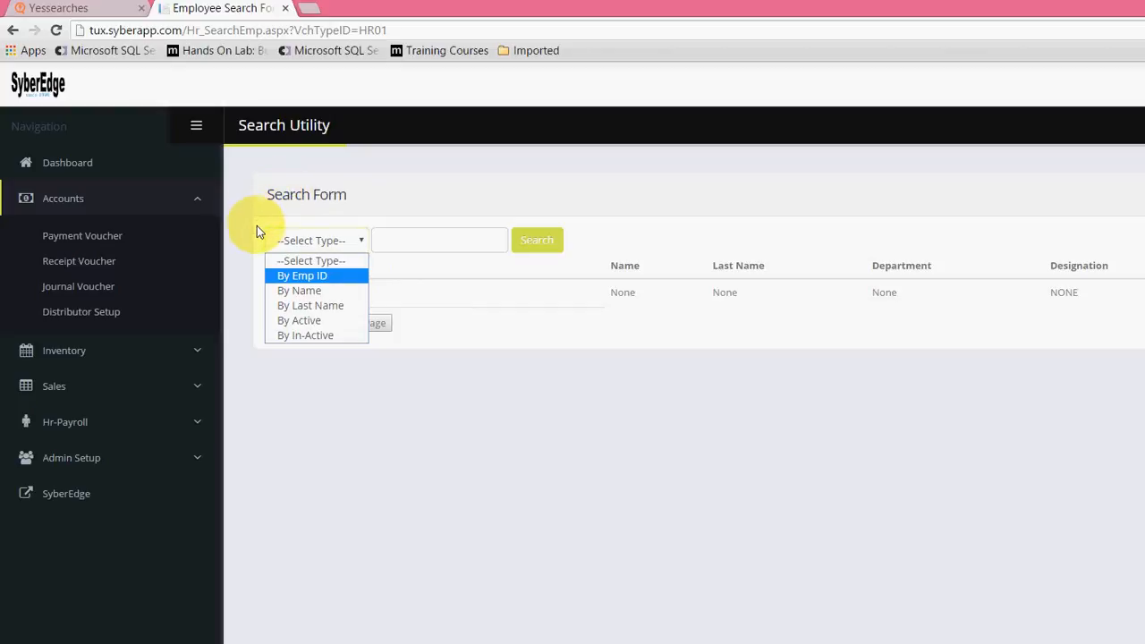
key(Down)
key(Down)
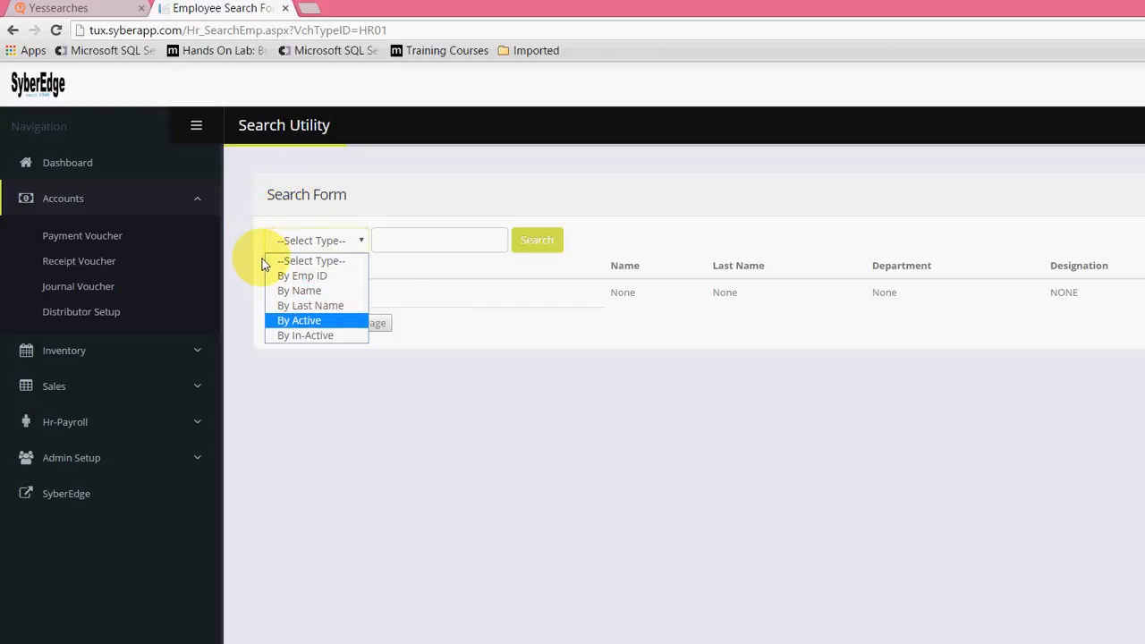
key(Up)
key(Return)
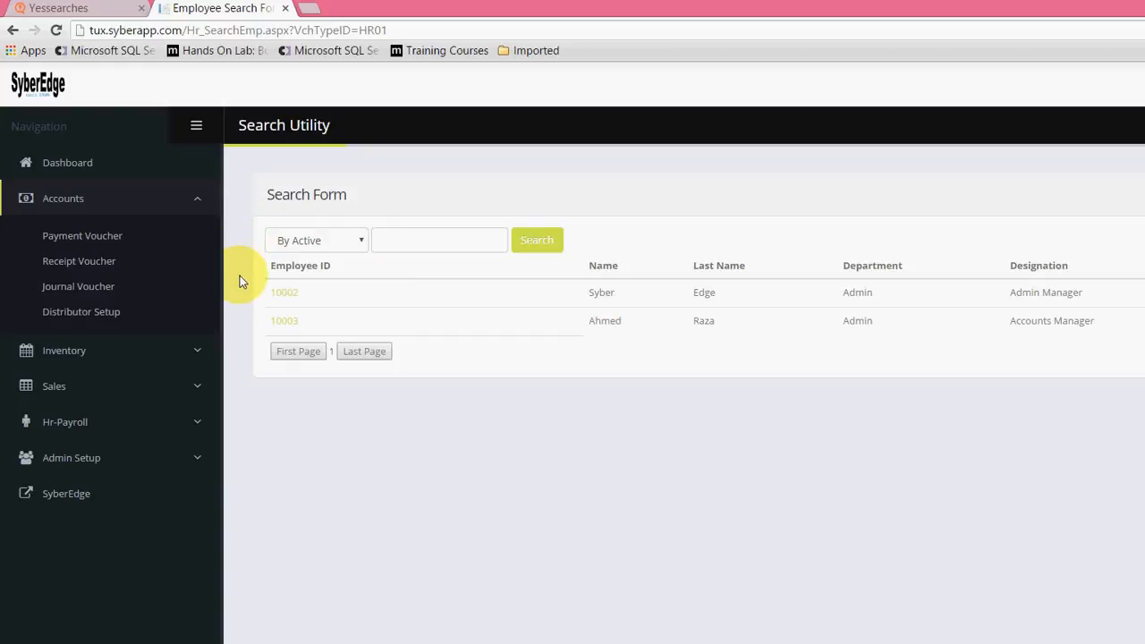
Step: Search the employee list using the By In-Active type
key(alt+Down)
key(Down)
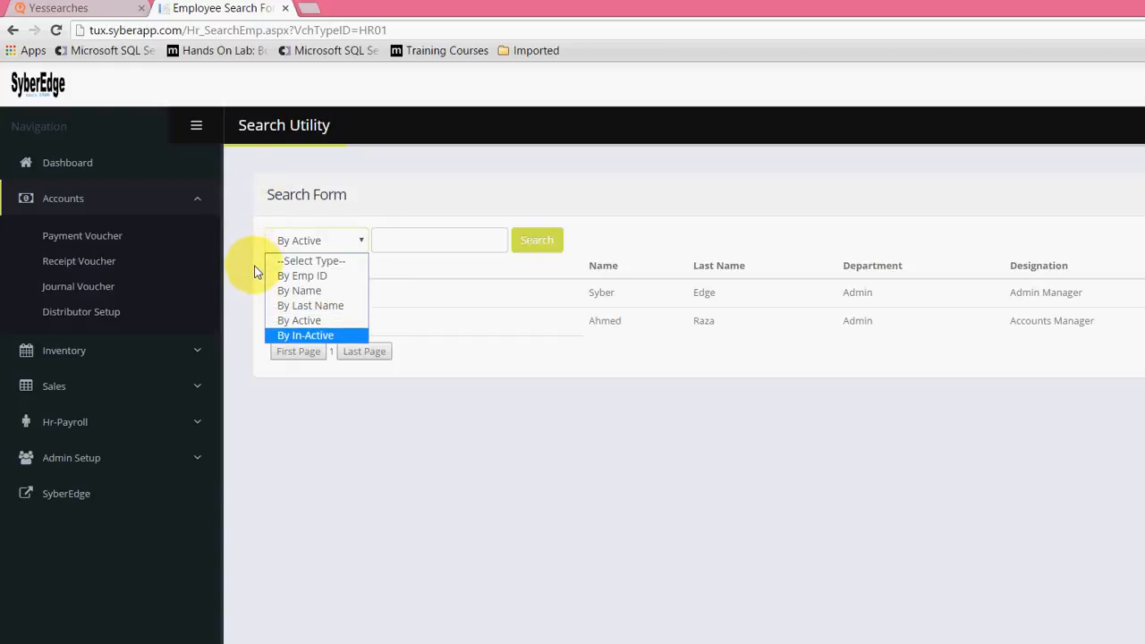
key(Return)
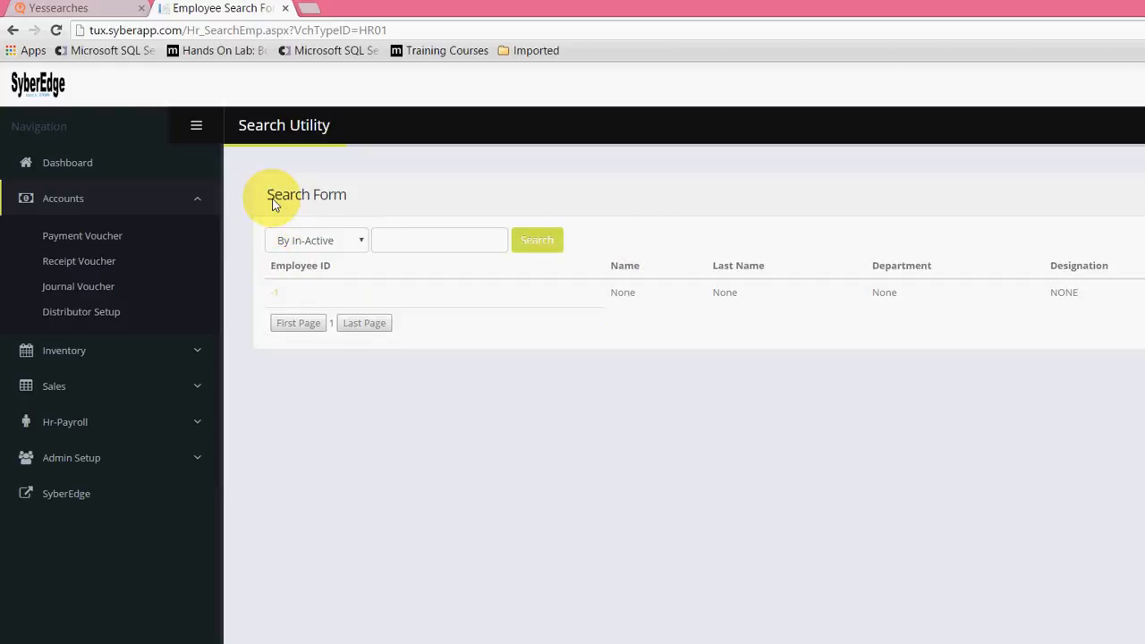
Step: Search the employee list using the By Name search type with the letter A
key(alt+Down)
key(Up)
key(Up)
key(Up)
key(Up)
key(Down)
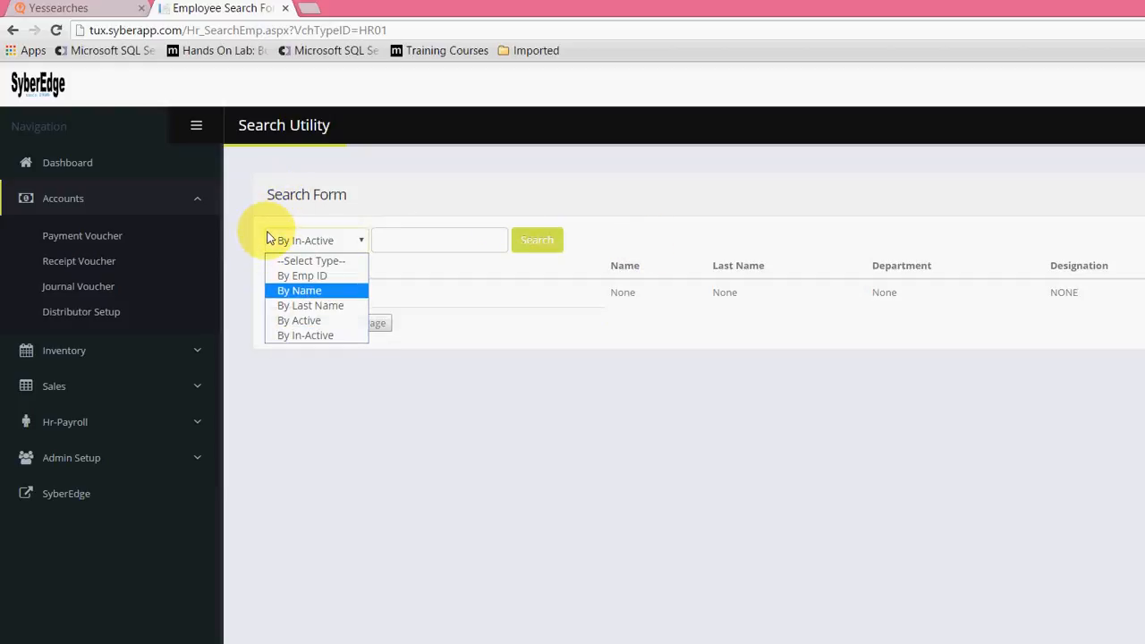
key(Return)
text(A)
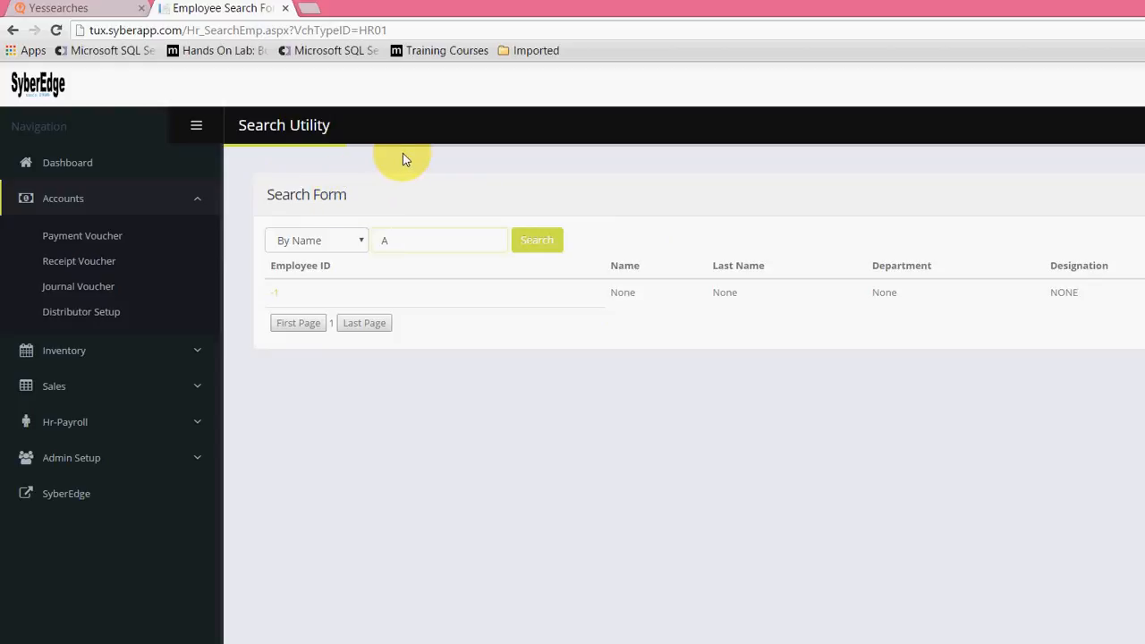
key(Tab)
key(Return)
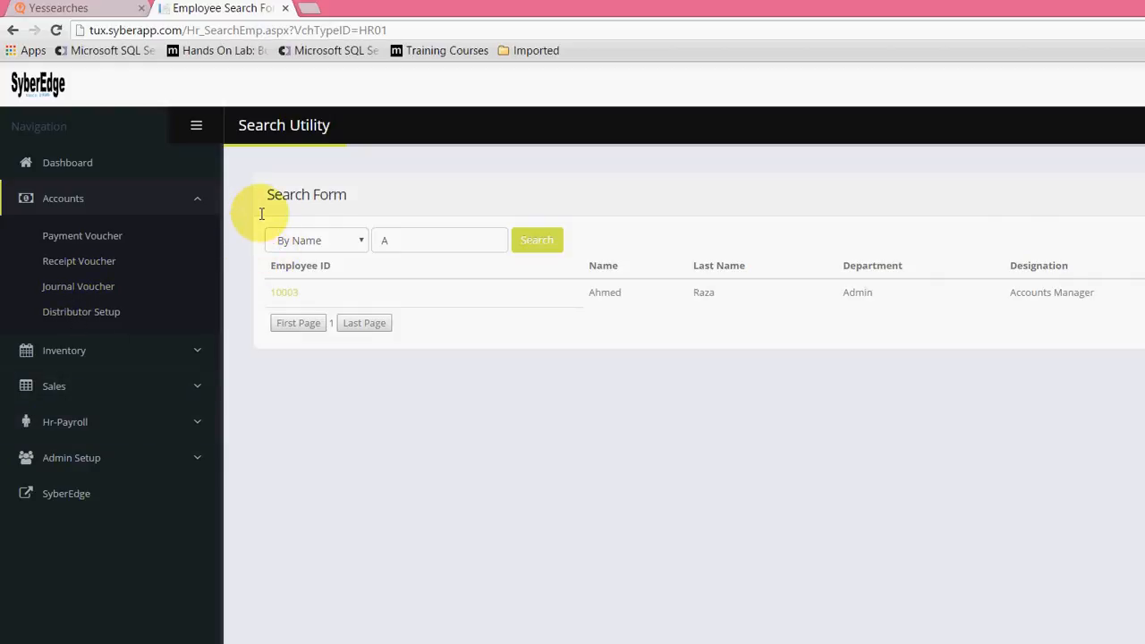
Step: Open the employee record found by the name search and review its personal information and salary detail
click(277, 288)
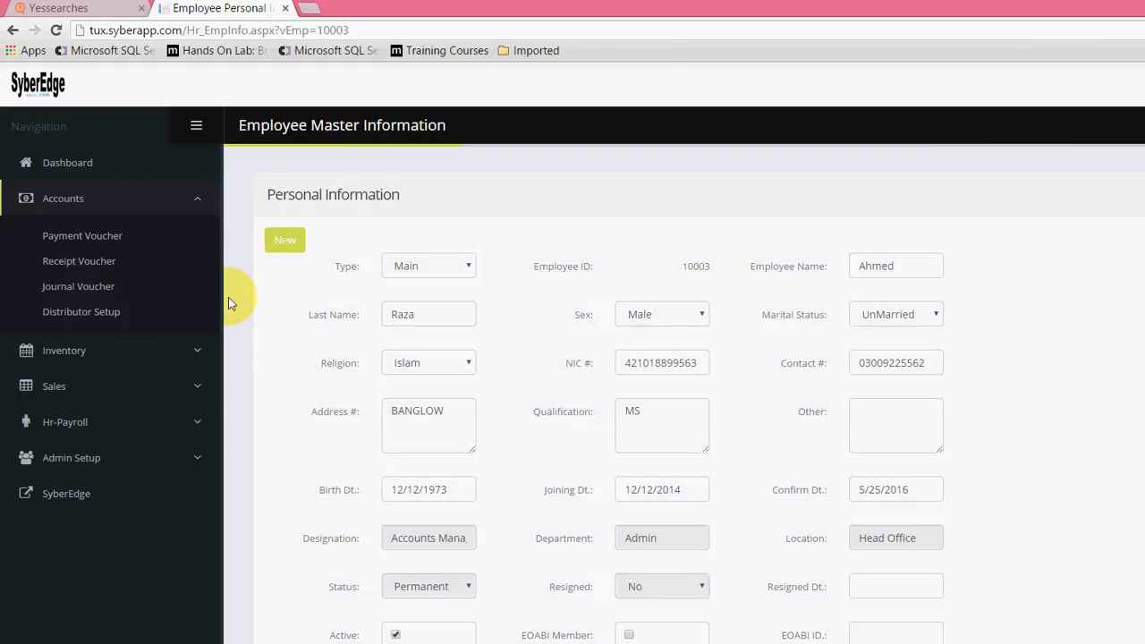
scroll(225, 287, down, 4)
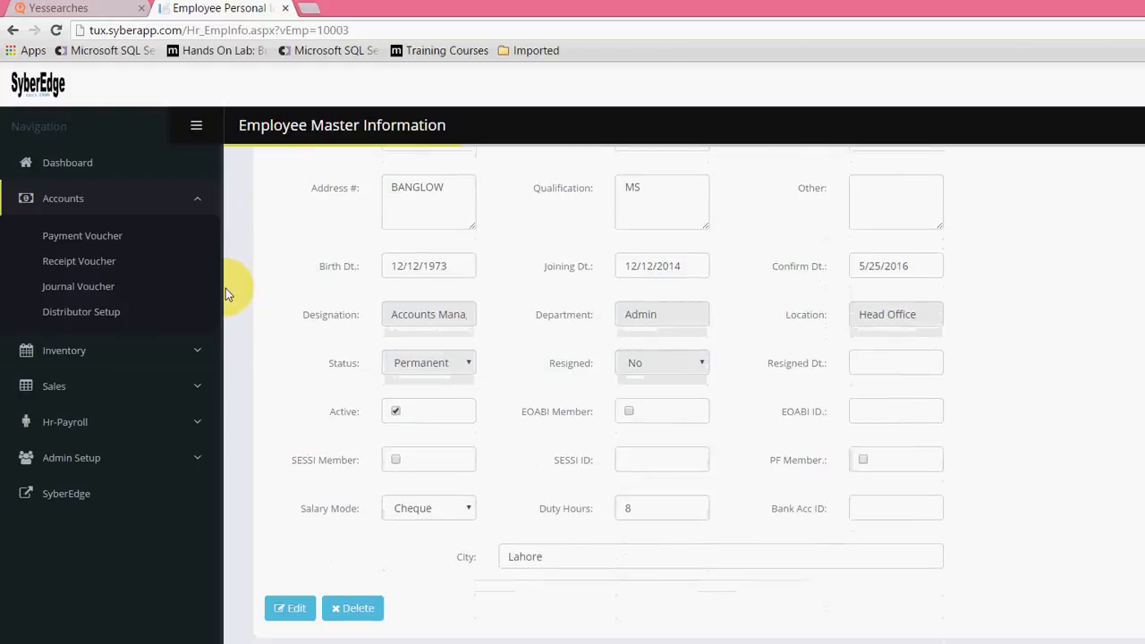
scroll(225, 290, down, 4)
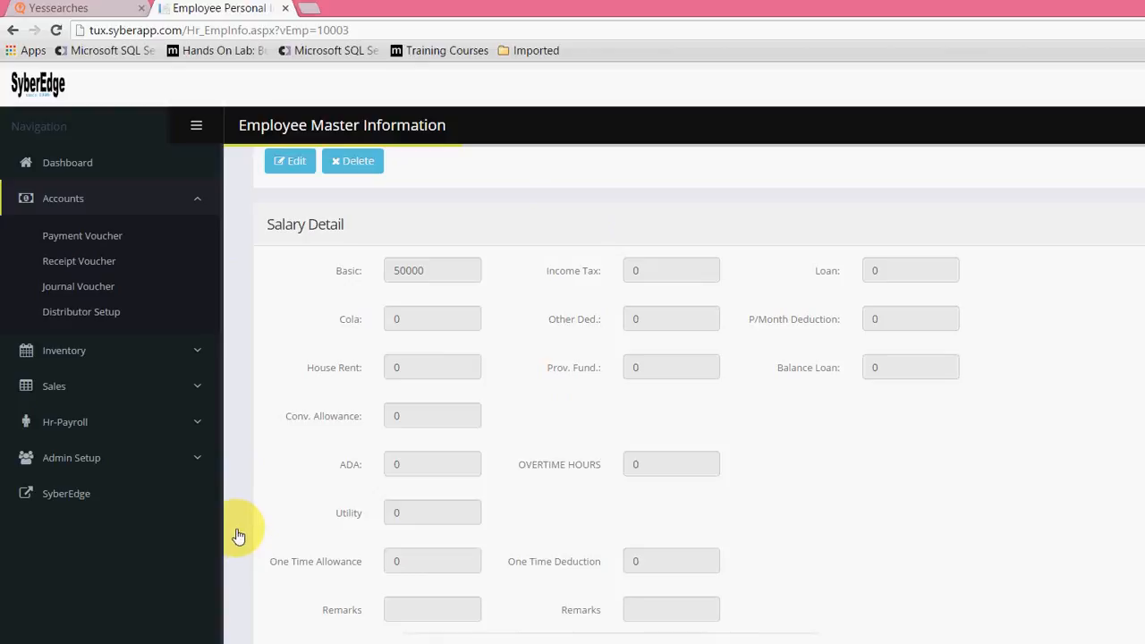
scroll(238, 535, up, 7)
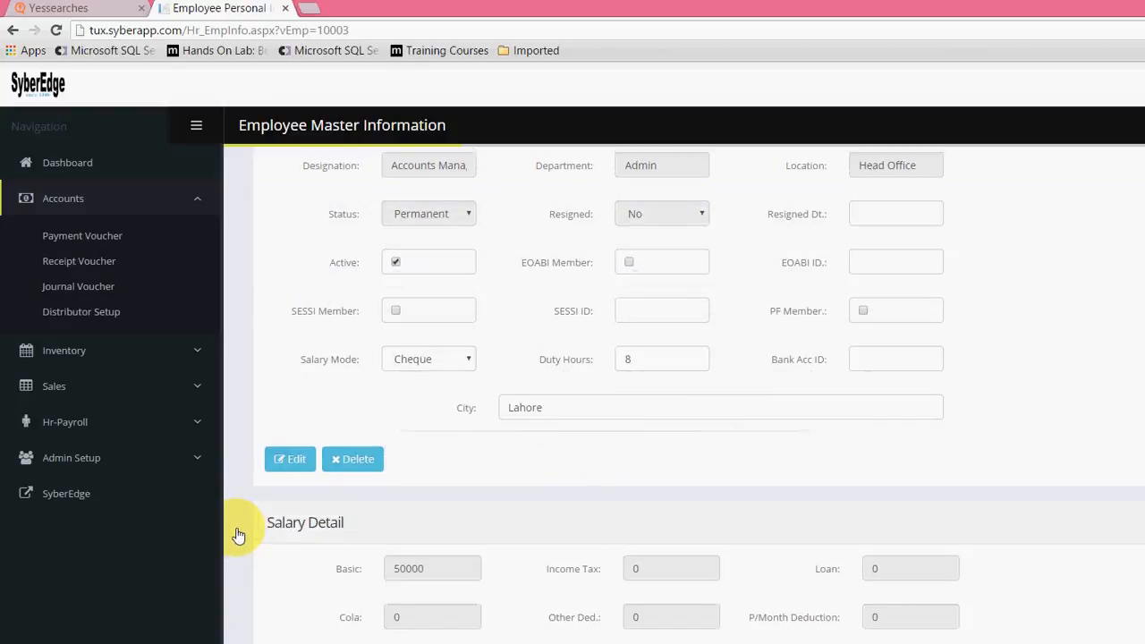
scroll(263, 404, down, 3)
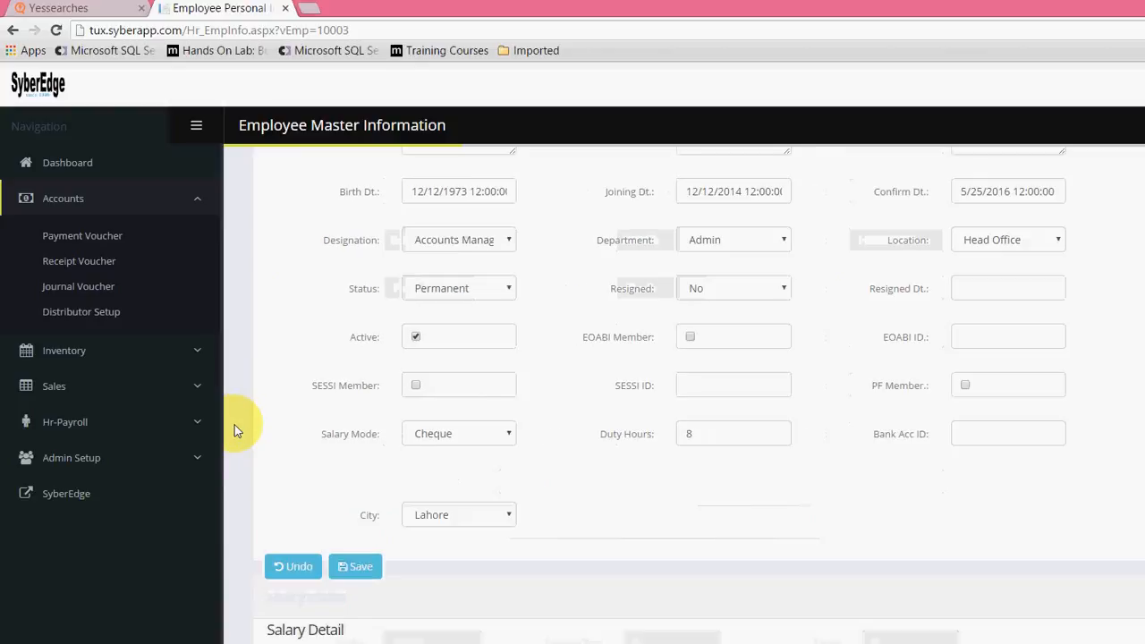
scroll(499, 336, up, 2)
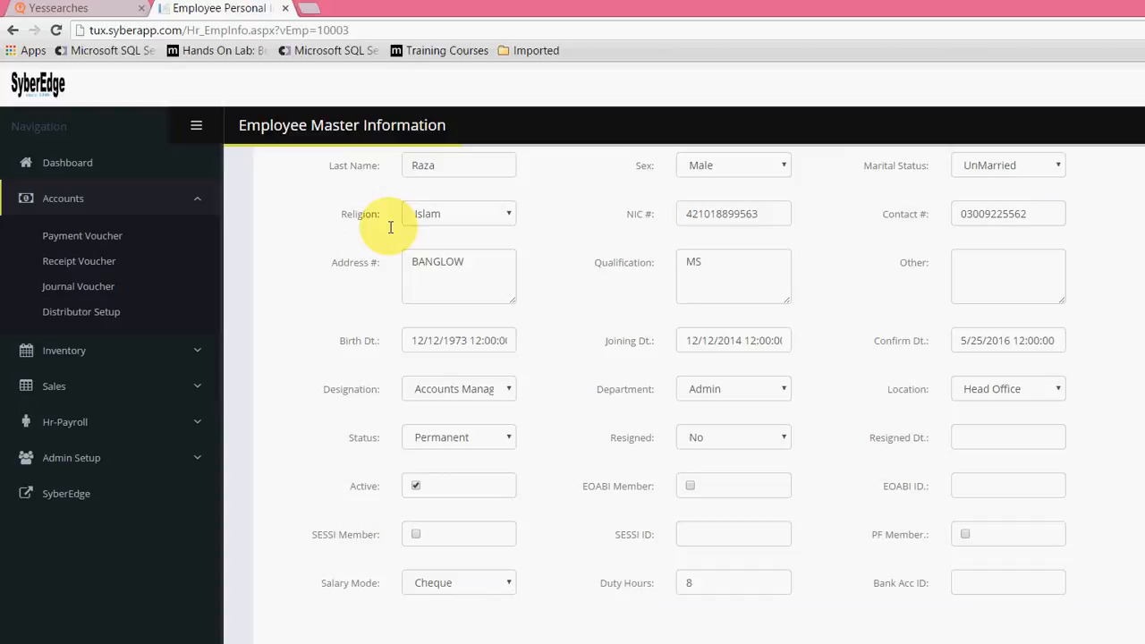
scroll(453, 277, down, 3)
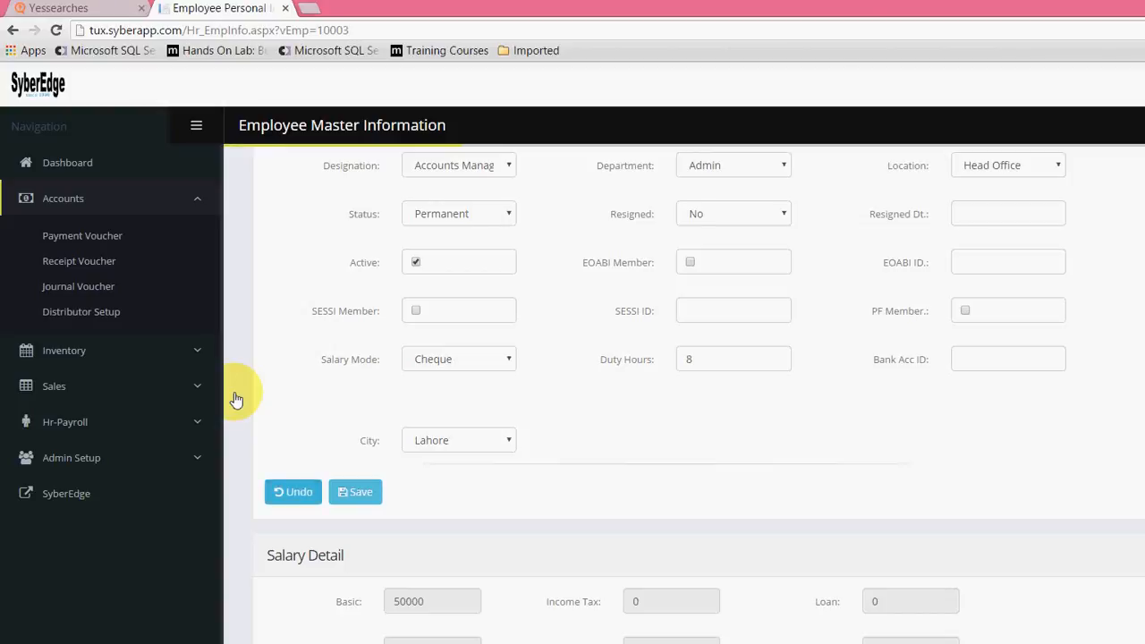
scroll(264, 304, down, 2)
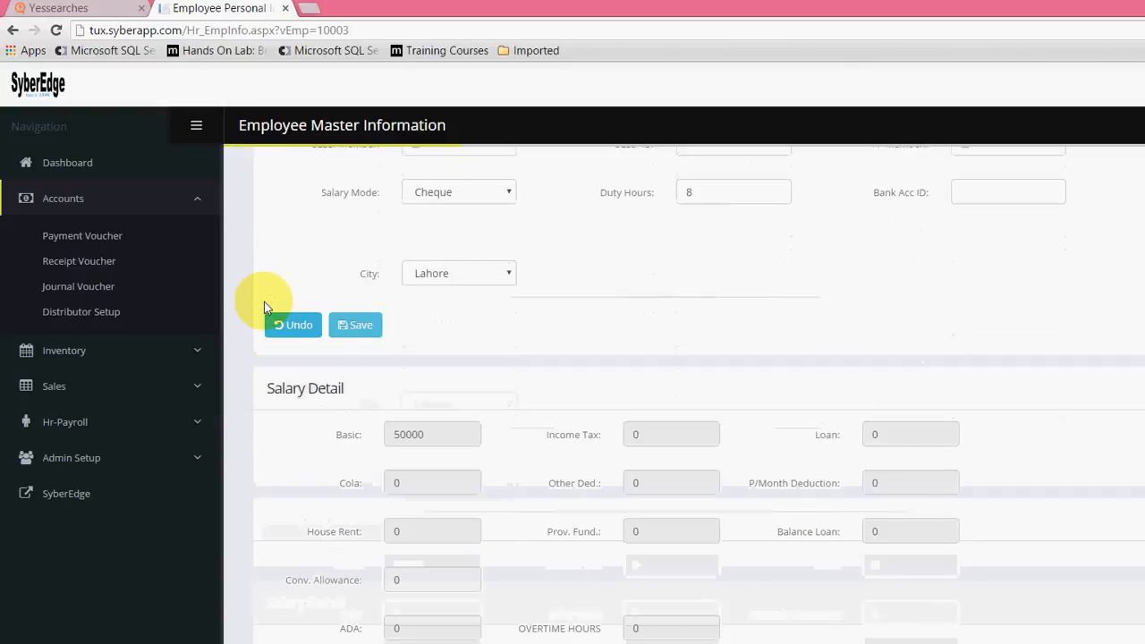
click(266, 308)
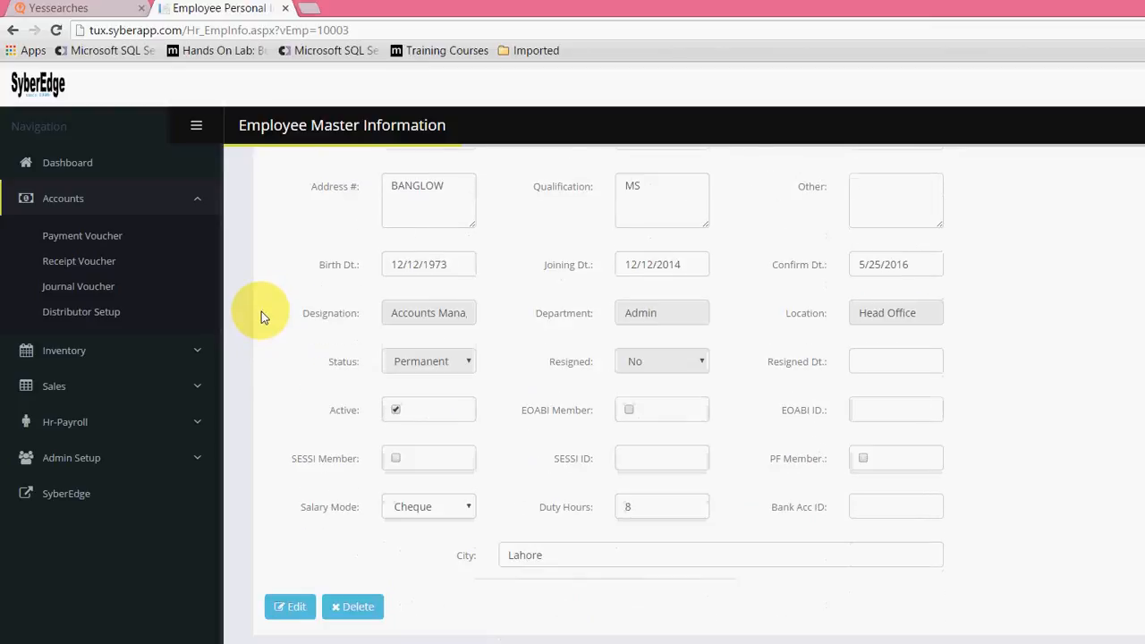
Step: Open the Salary Detail for editing and set Loan to 100000, P/Month Deduction to 10000 and Balance Loan to 100000
scroll(261, 311, down, 5)
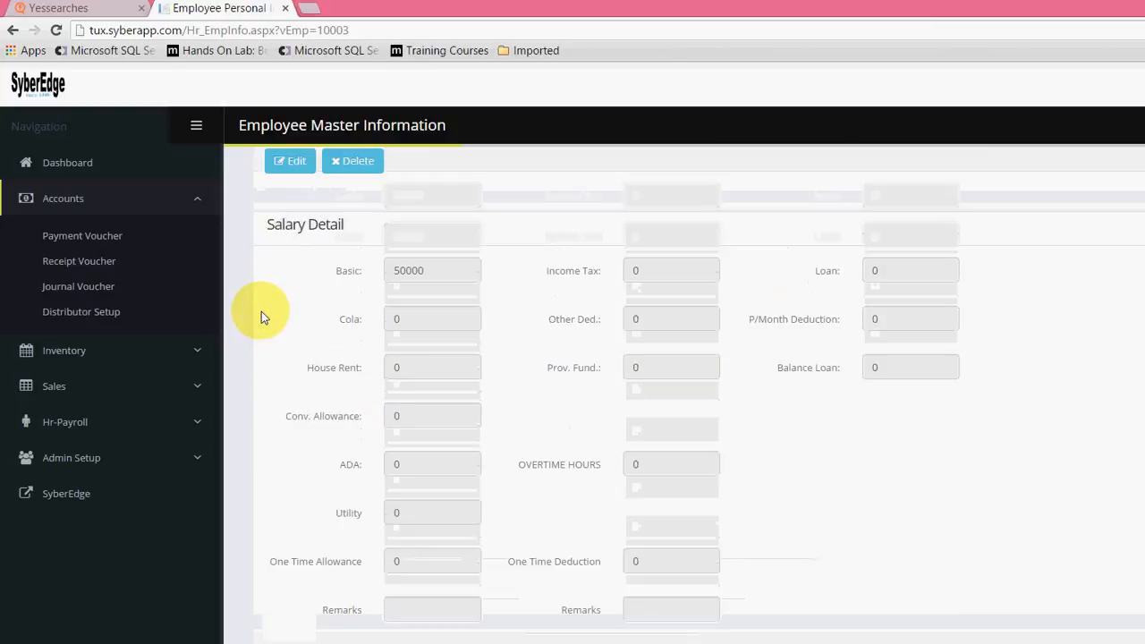
scroll(242, 534, up, 1)
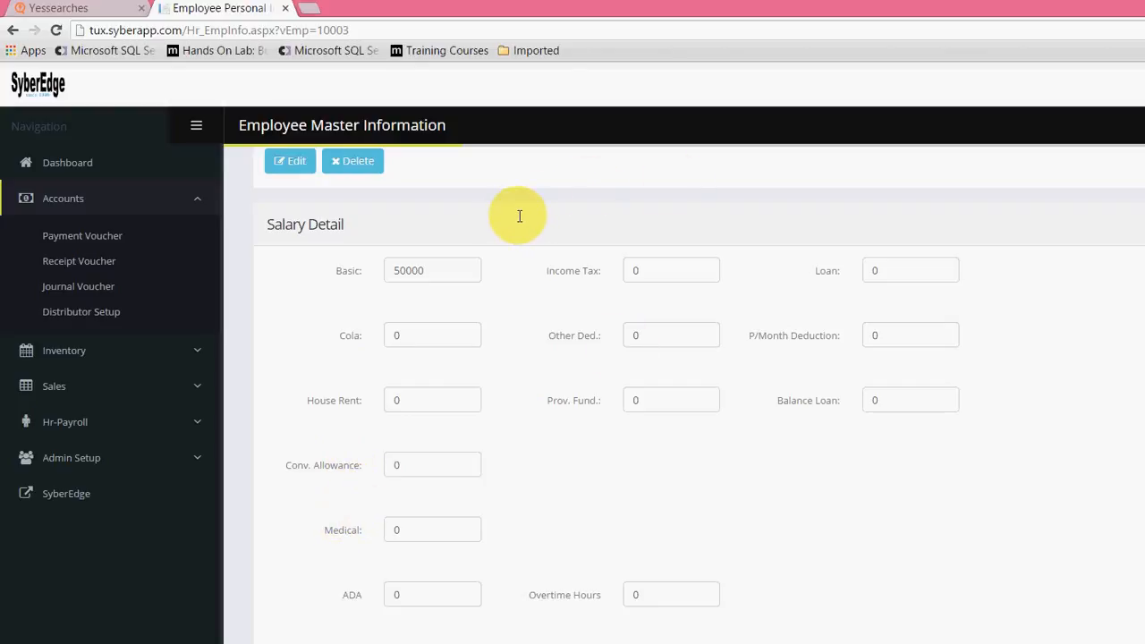
key(Tab)
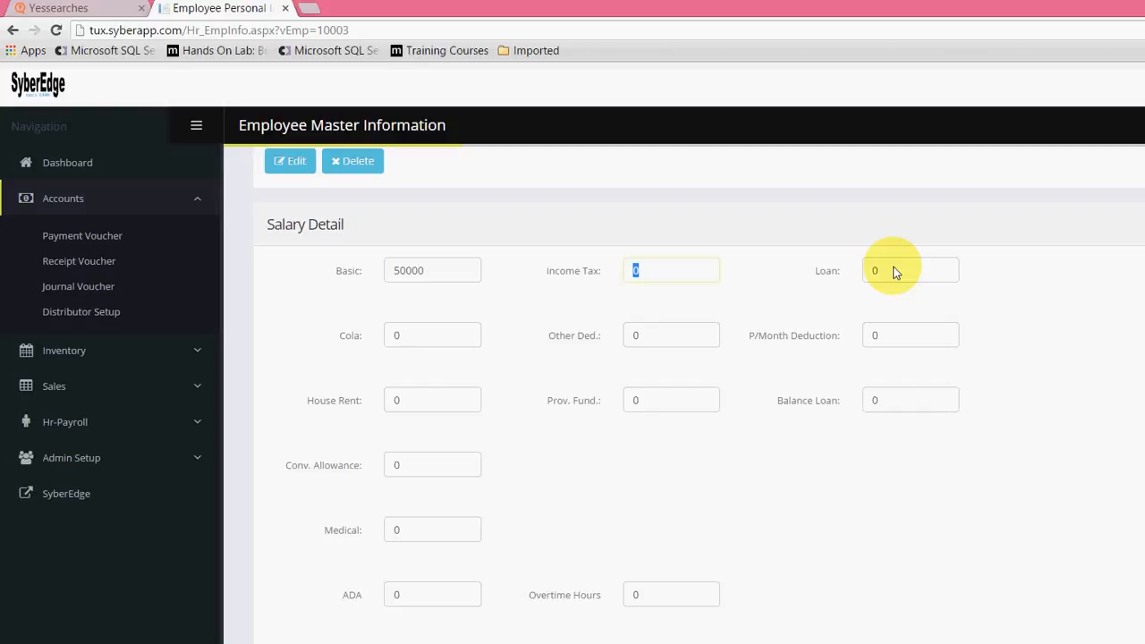
key(Tab)
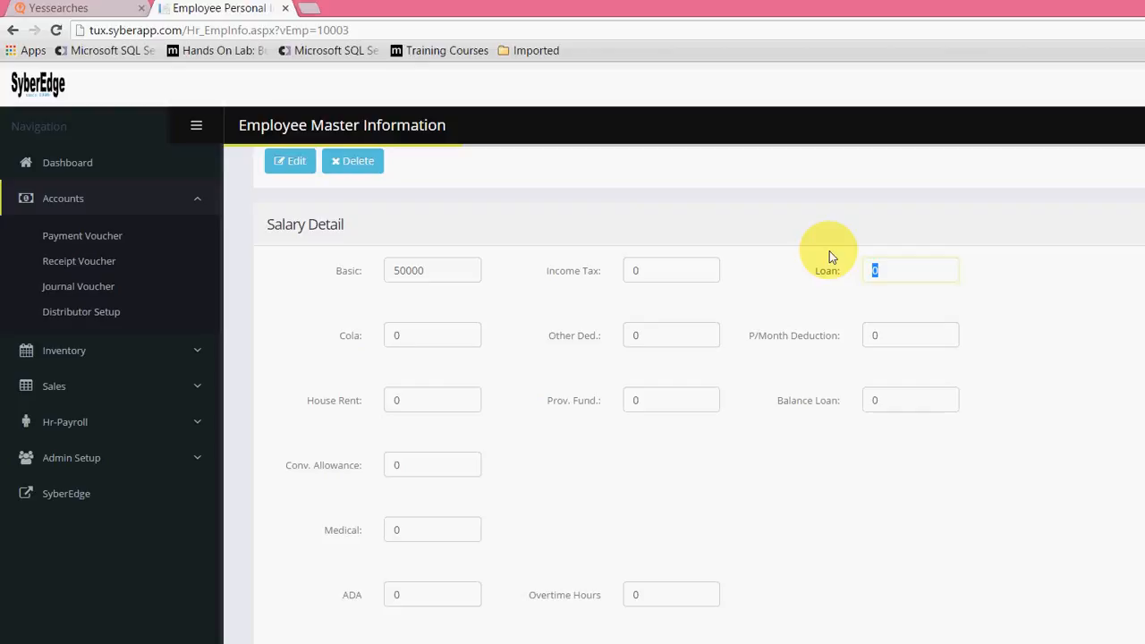
text(100000)
key(Tab)
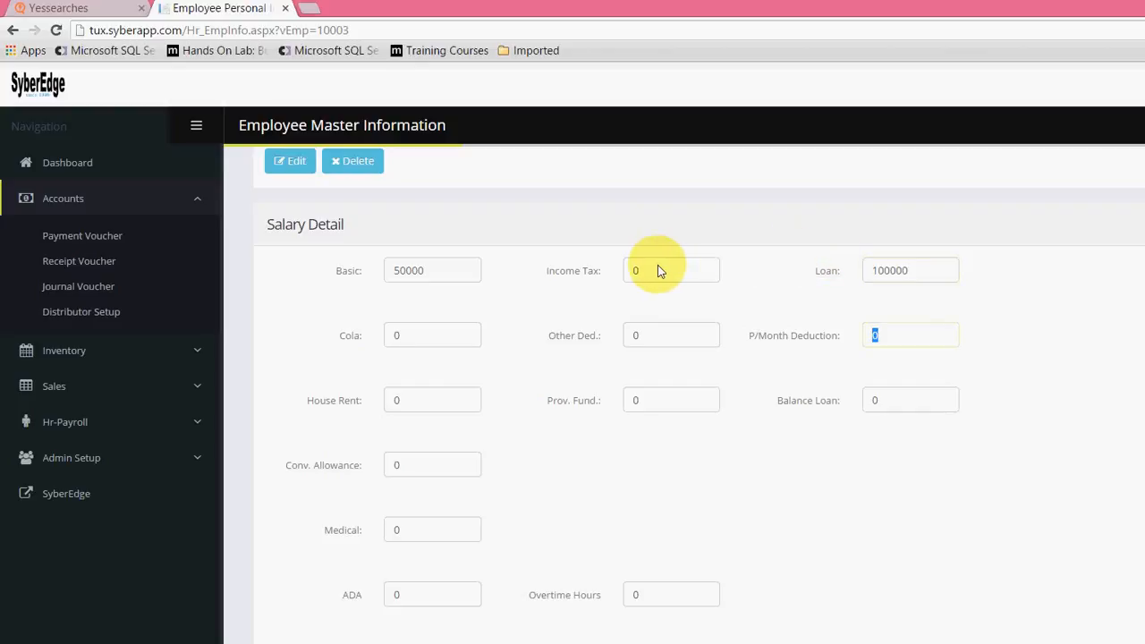
text(10000)
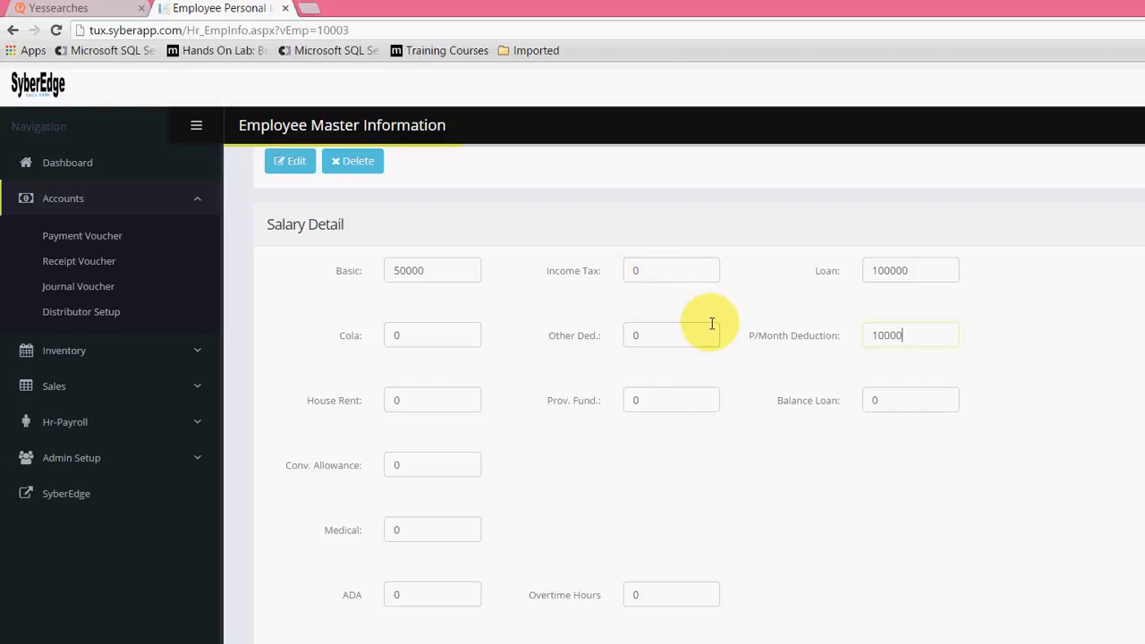
key(Tab)
text(1)
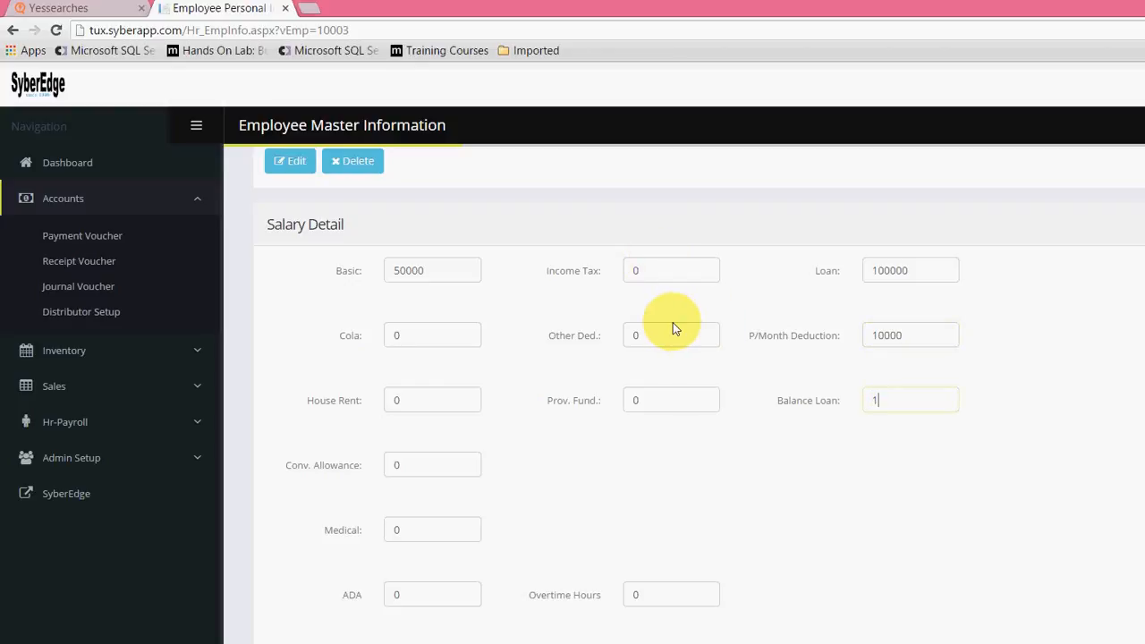
text(00000)
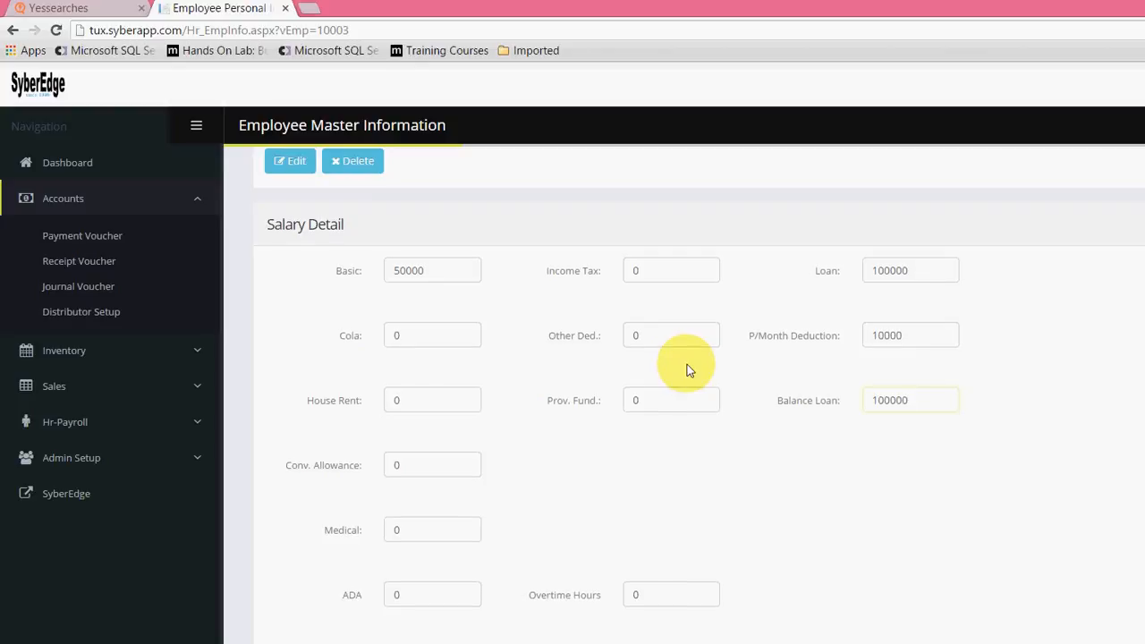
Step: Go through the one-time allowance, one-time deduction and remarks fields, and save the salary detail
scroll(687, 364, down, 3)
scroll(686, 364, up, 3)
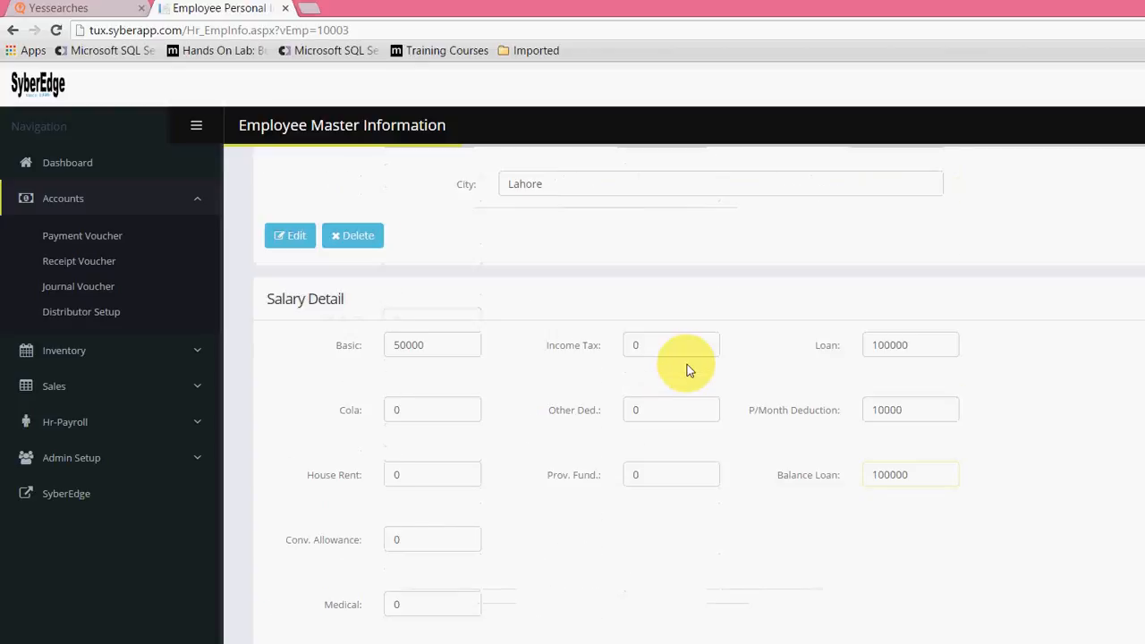
scroll(687, 364, down, 3)
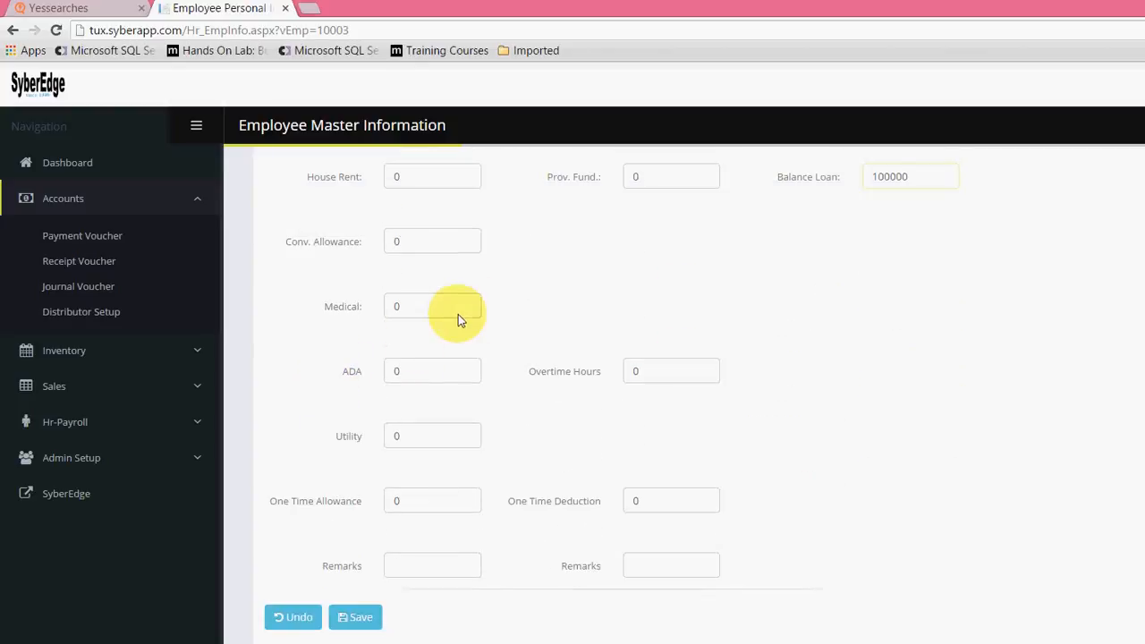
scroll(429, 313, down, 1)
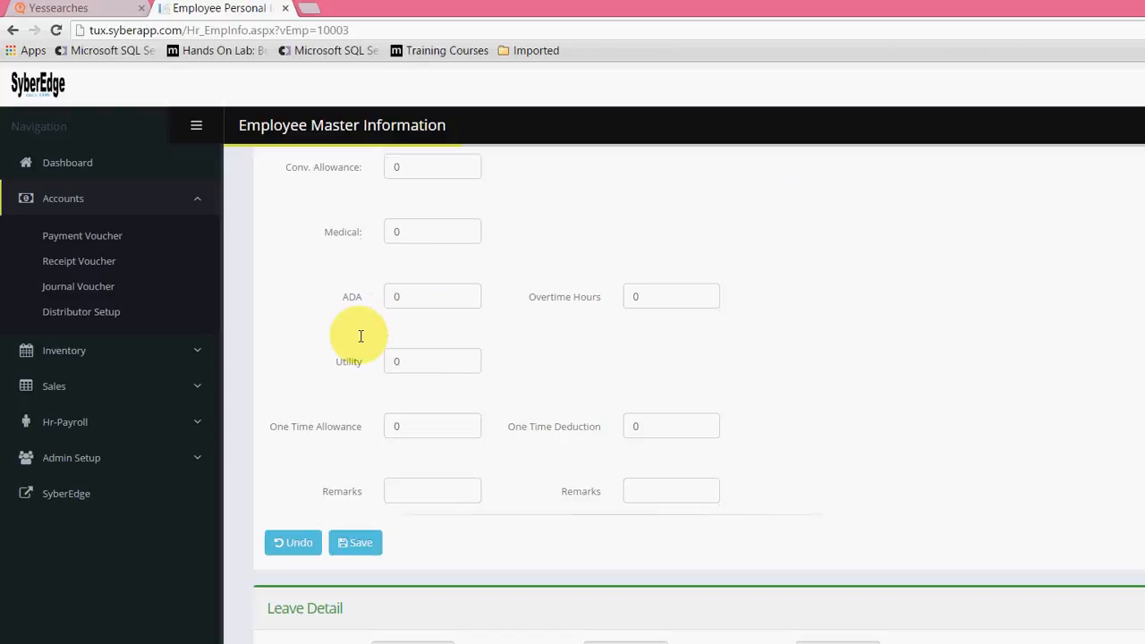
key(Tab)
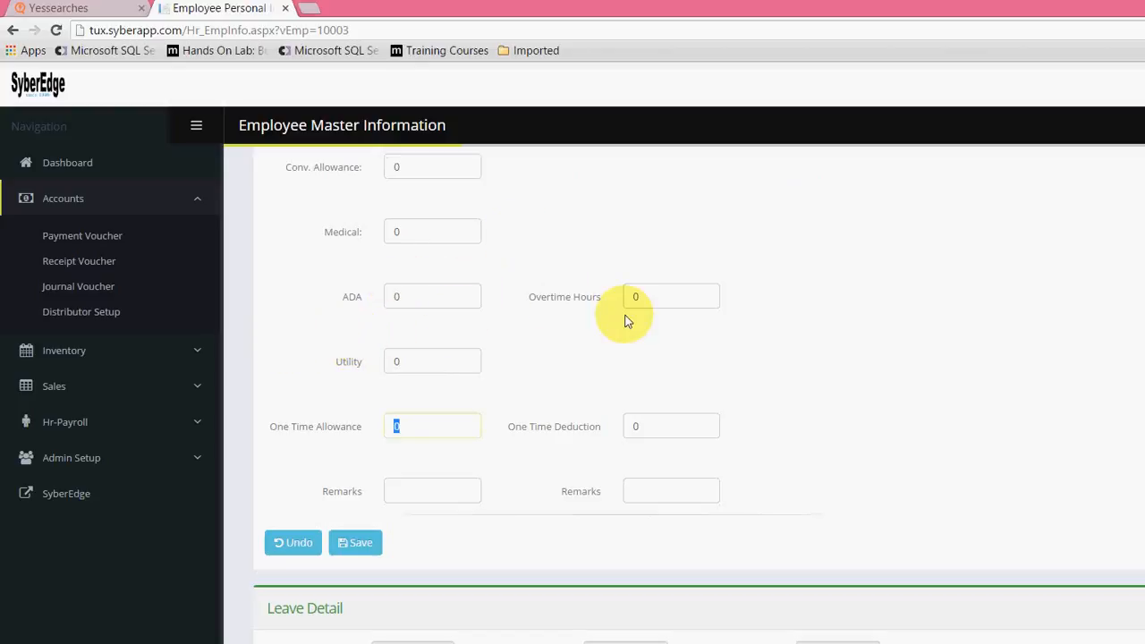
key(Tab)
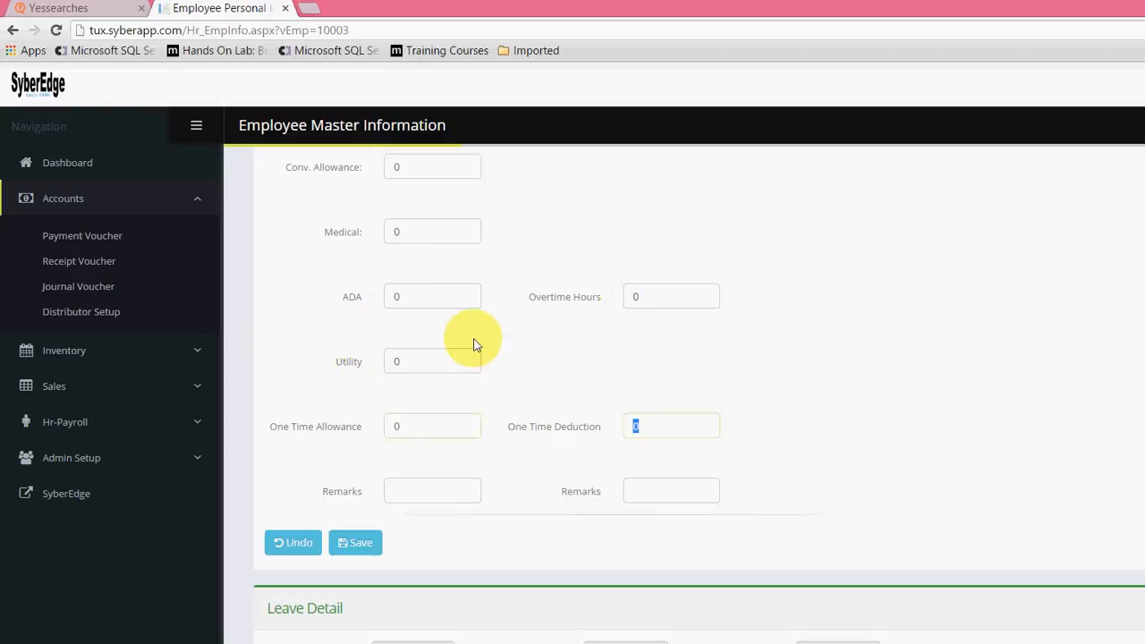
key(shift+Tab)
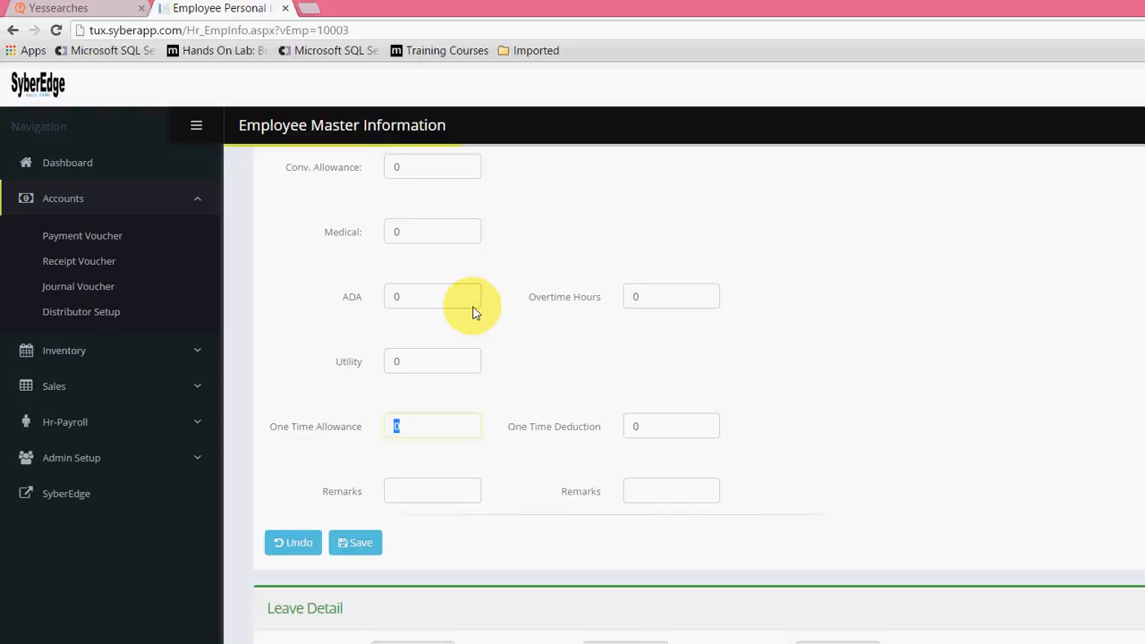
key(Tab)
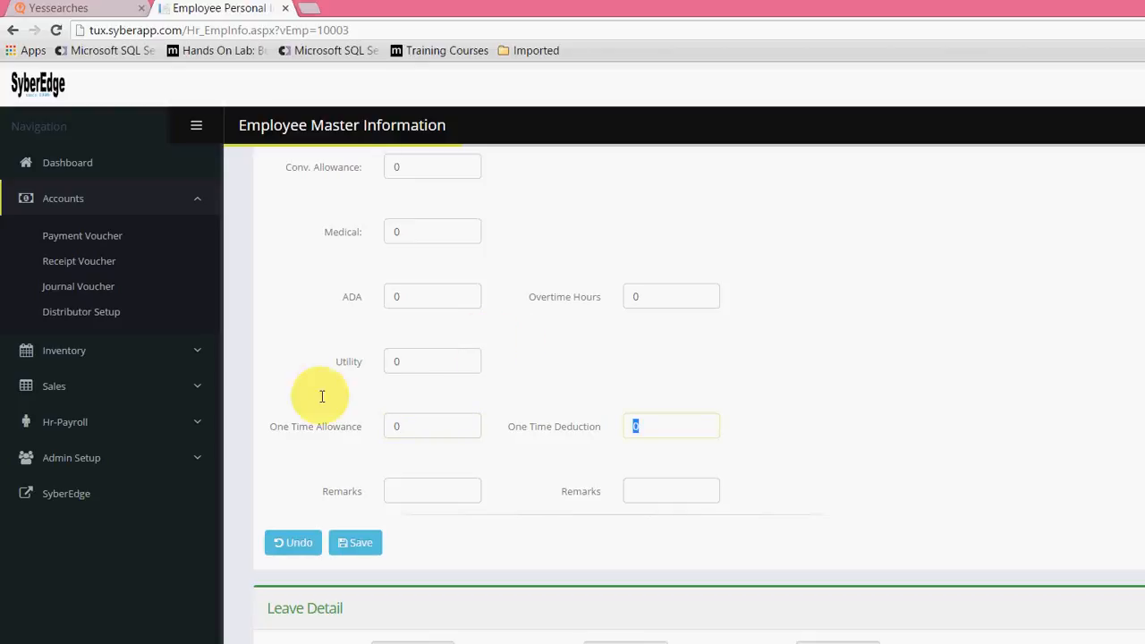
key(Tab)
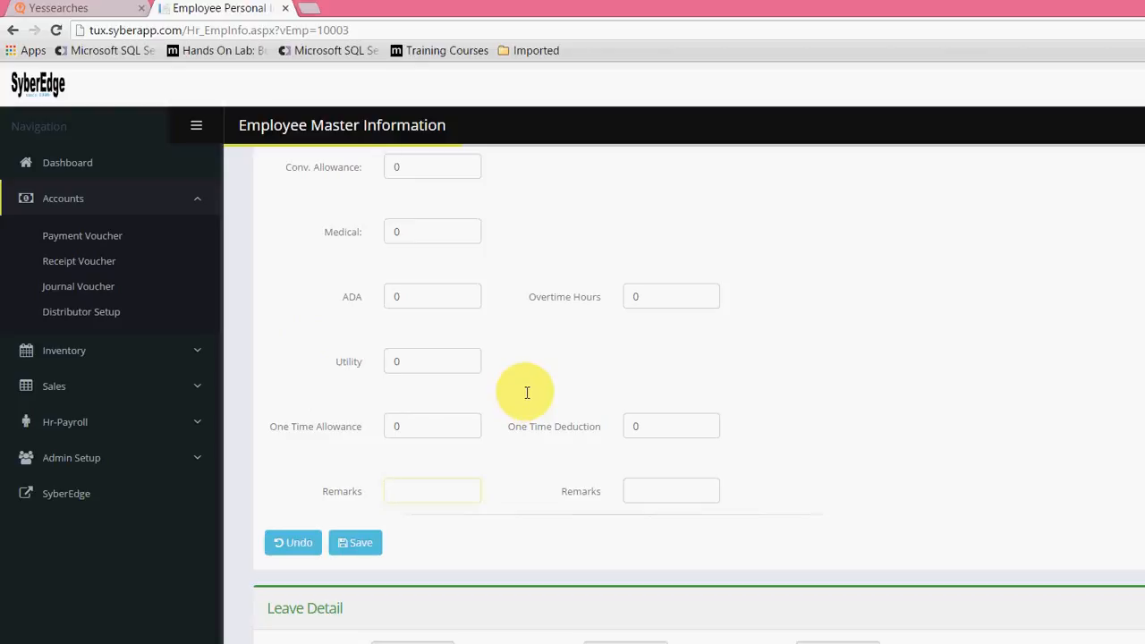
key(Tab)
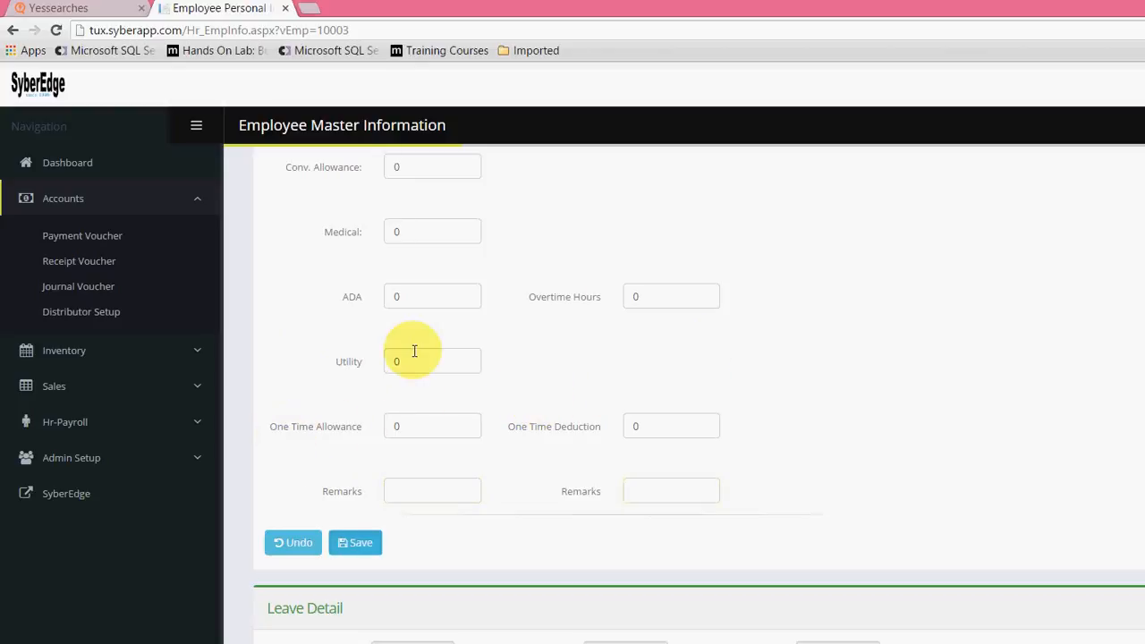
key(Return)
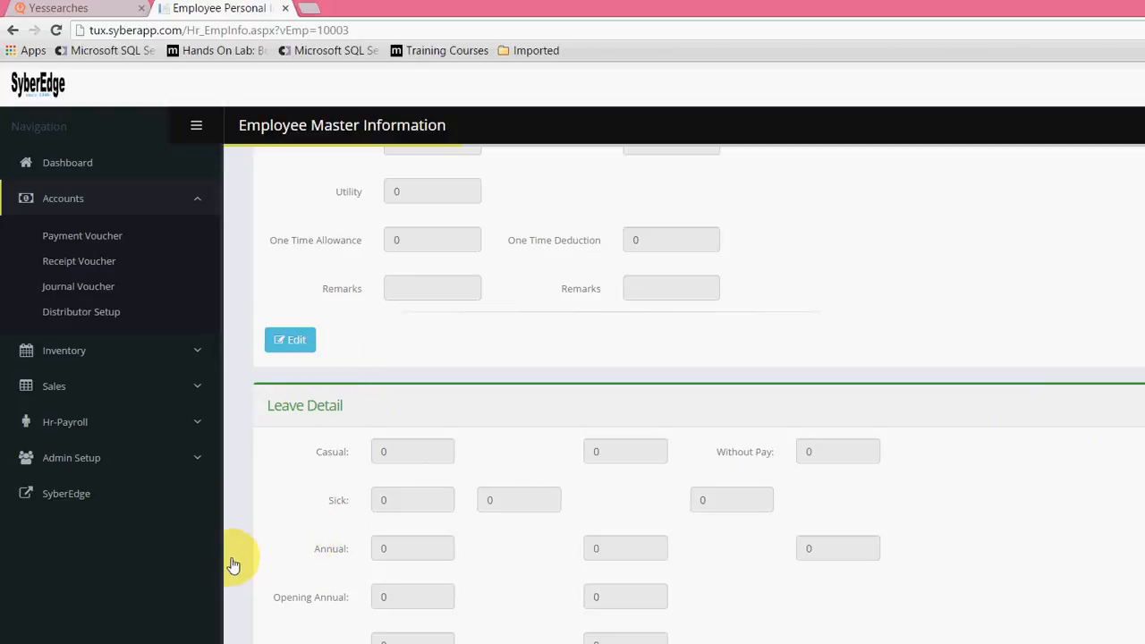
Step: Open the Leave Detail for editing, set Casual to 12 and Sick to 8, and save it
scroll(341, 466, up, 1)
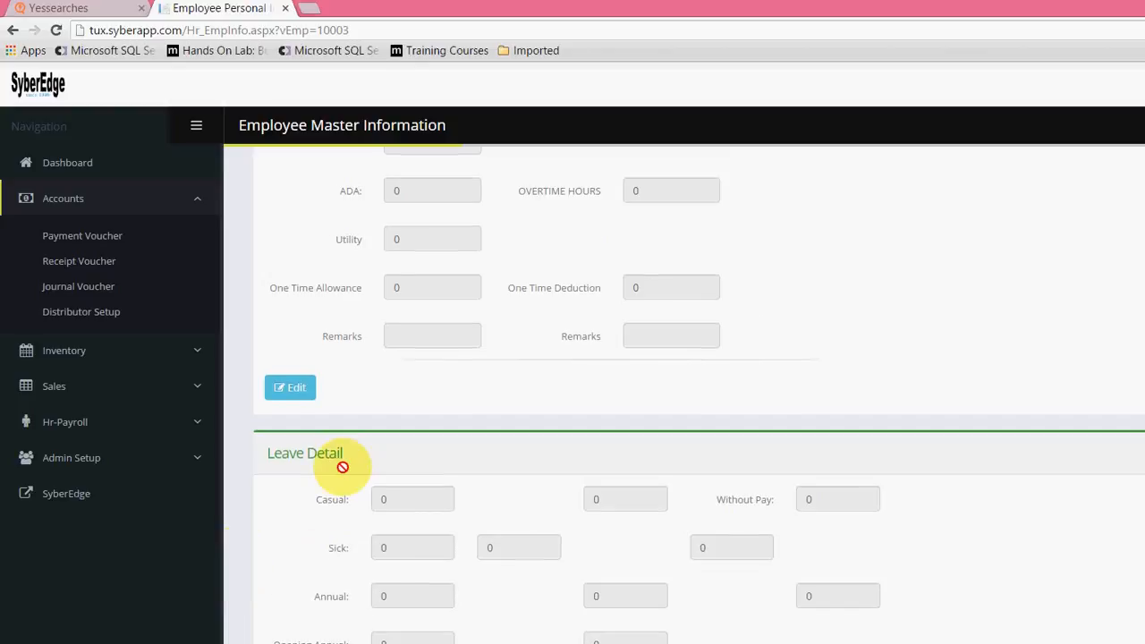
scroll(342, 466, down, 1)
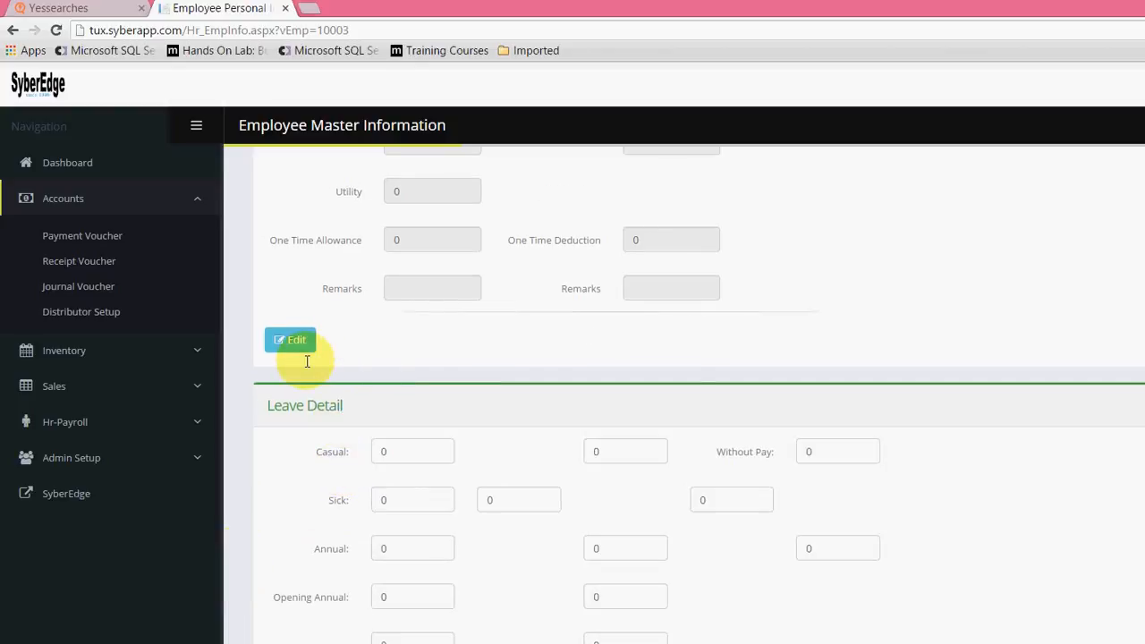
key(Tab)
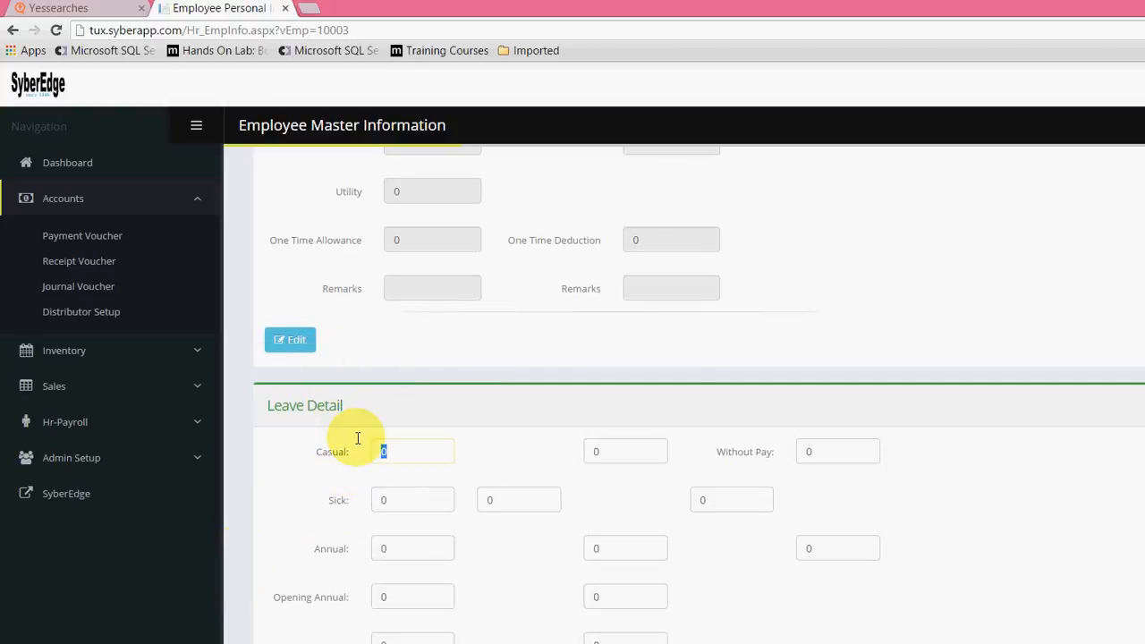
text(12)
key(Tab)
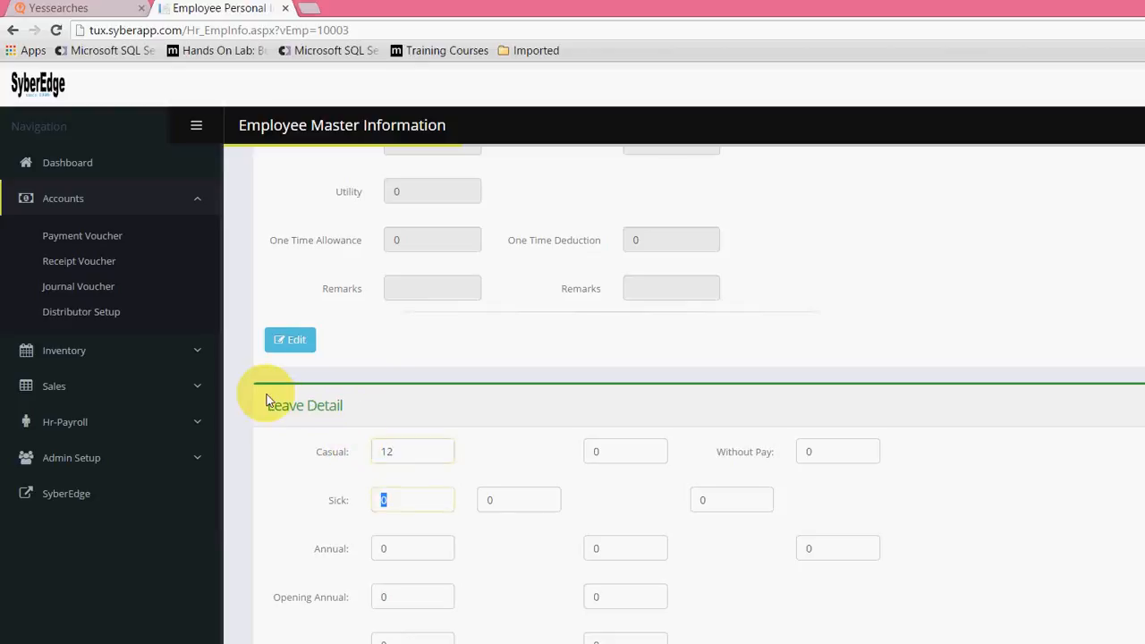
text(8)
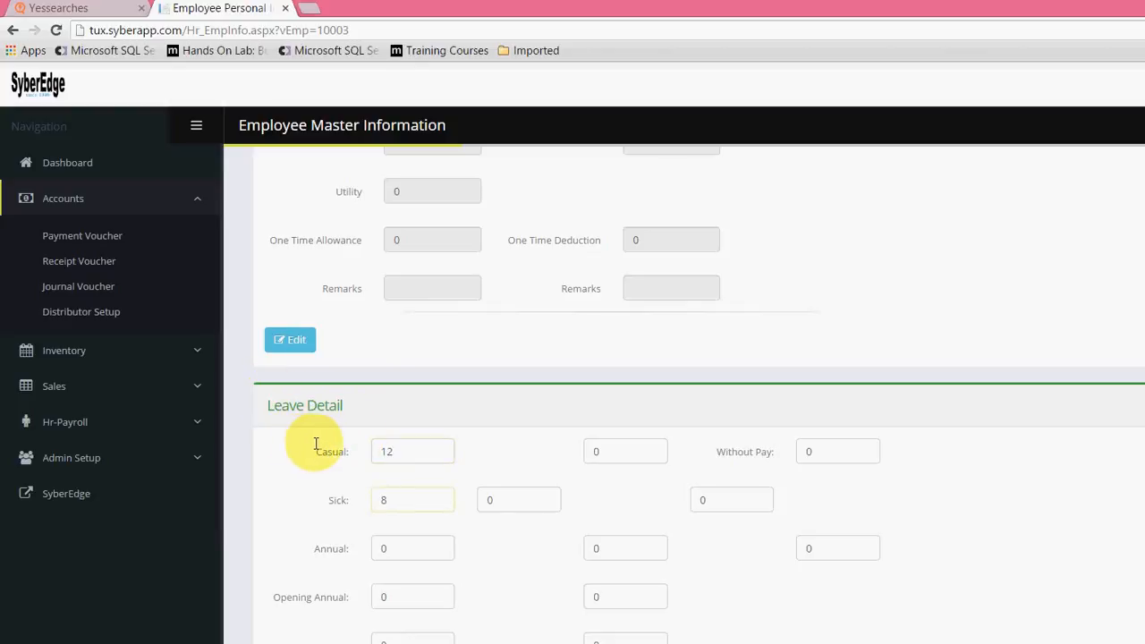
key(Tab)
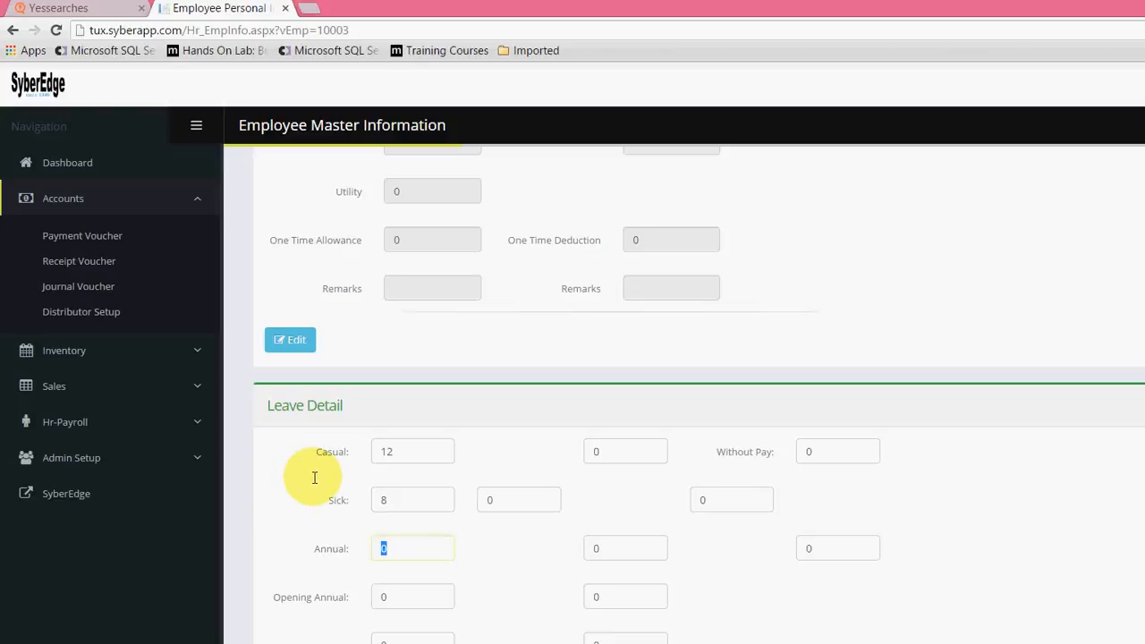
key(Tab)
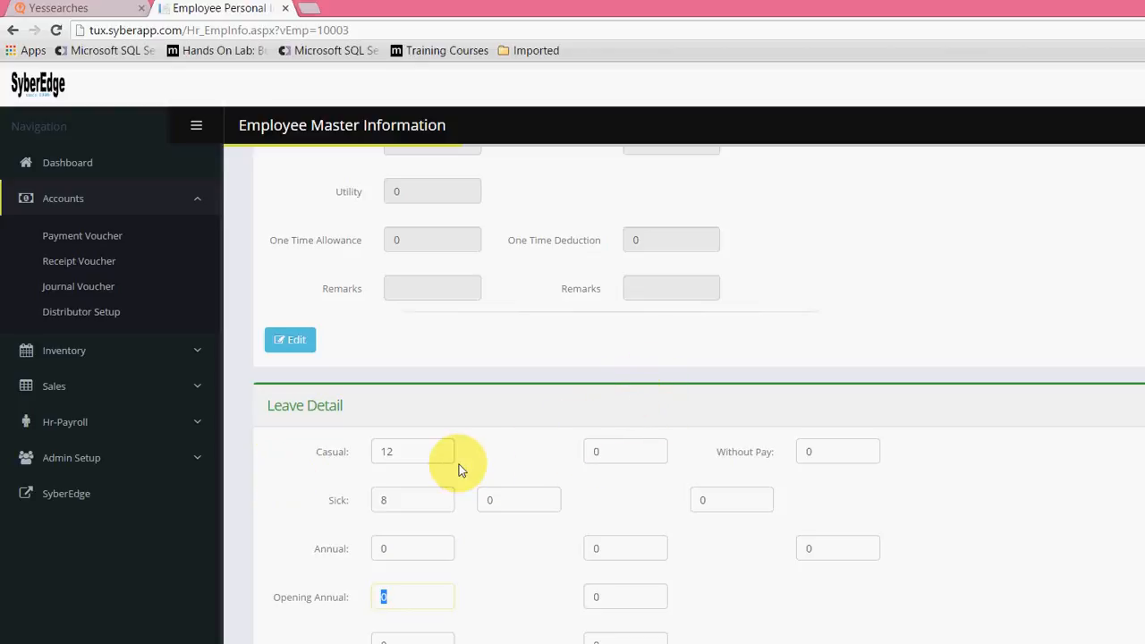
click(230, 567)
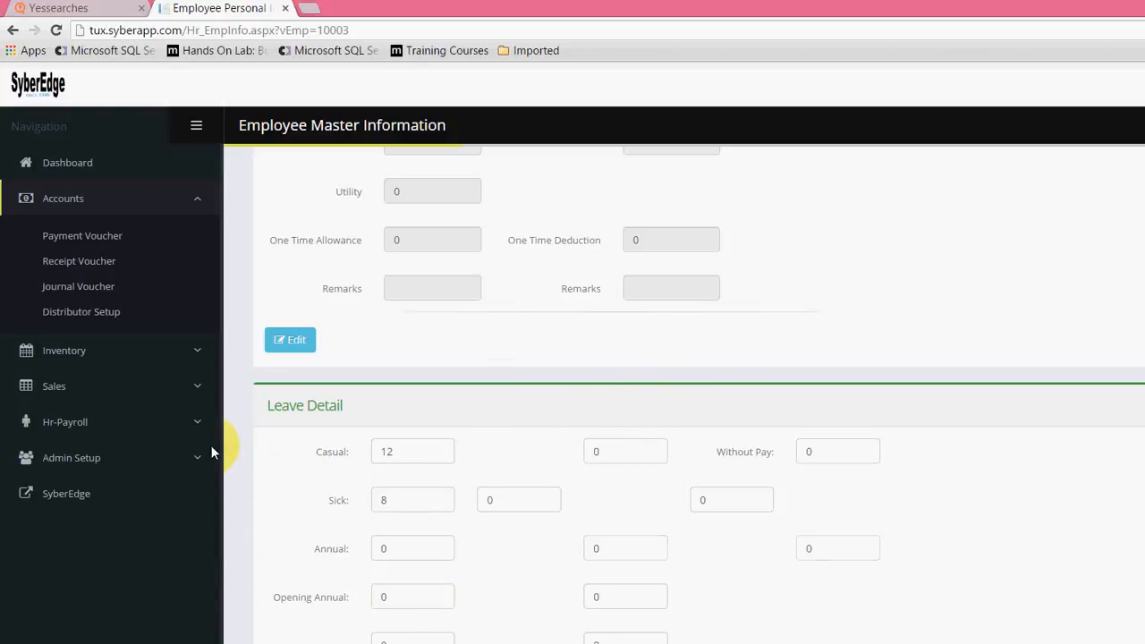
Step: Look back over the employee's salary detail and personal information, and open the Monthly Salary Updates page of Hr-Payroll
scroll(277, 454, up, 10)
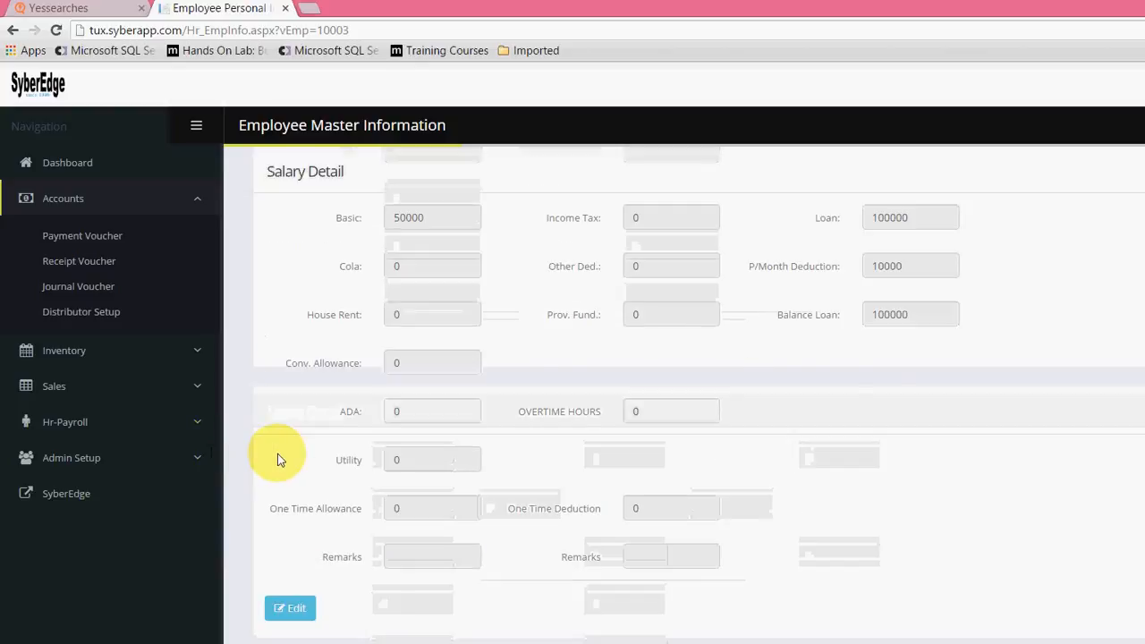
scroll(277, 453, up, 2)
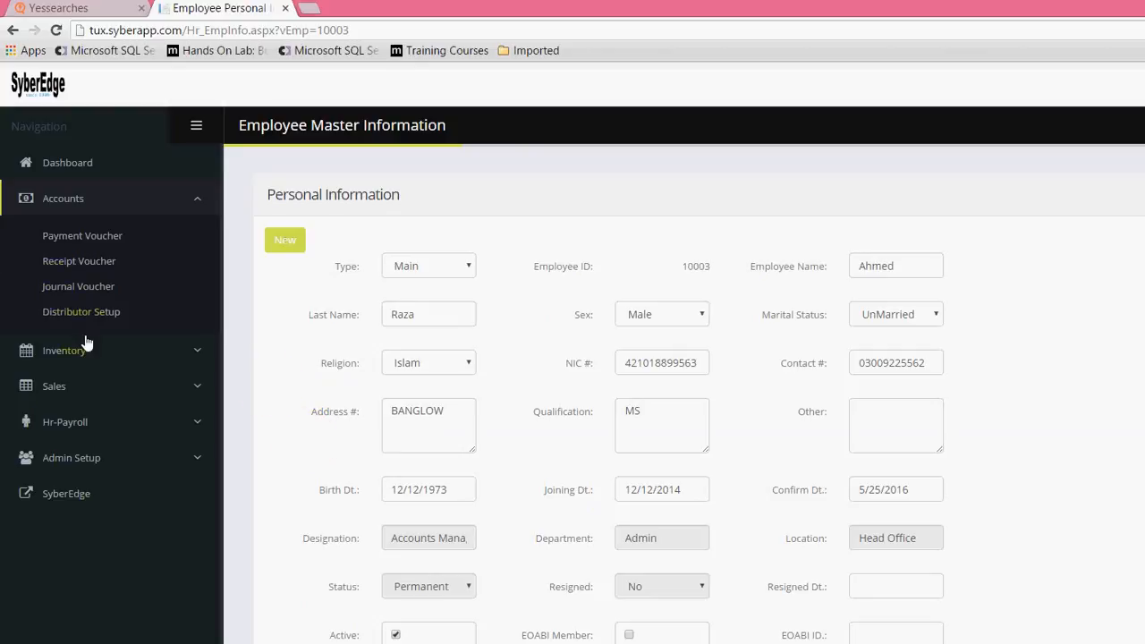
click(85, 421)
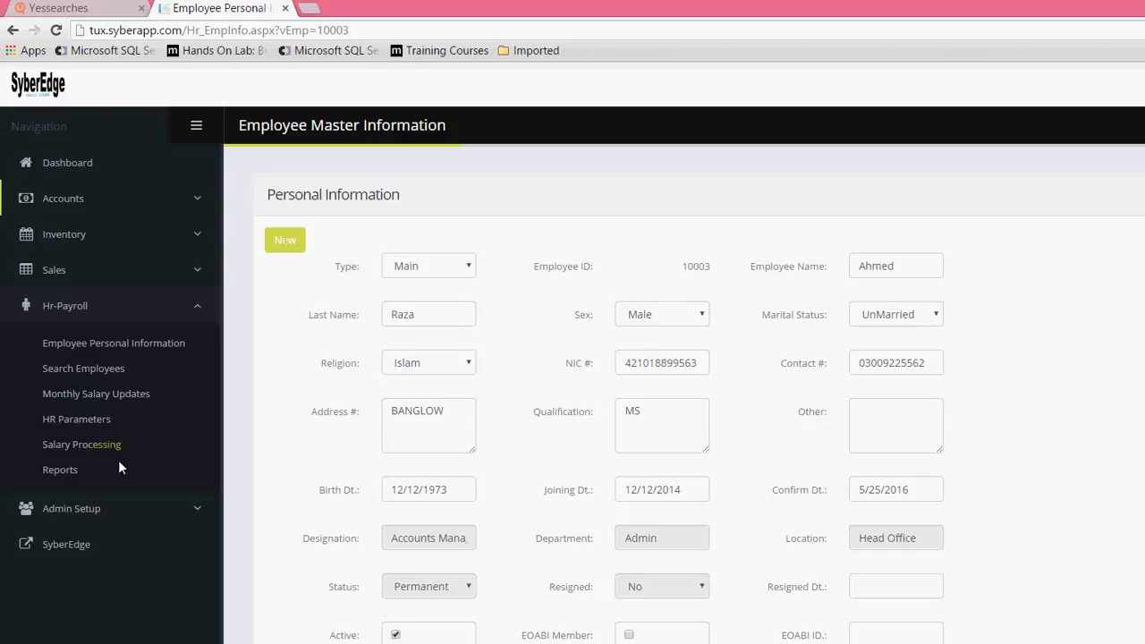
scroll(295, 430, down, 5)
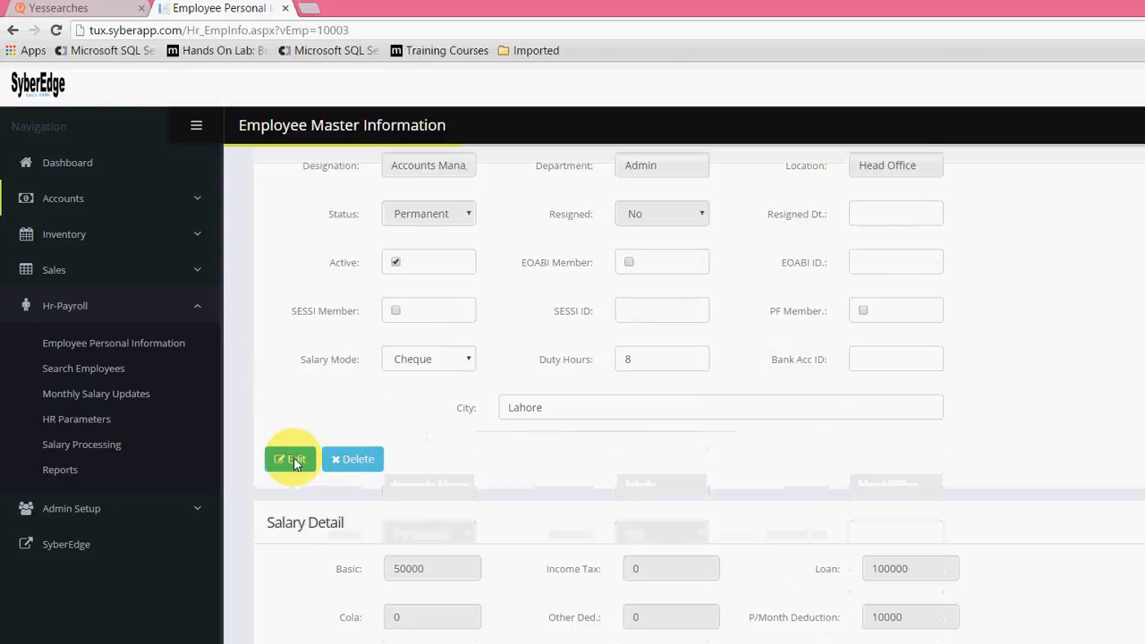
scroll(542, 487, down, 2)
scroll(431, 435, up, 7)
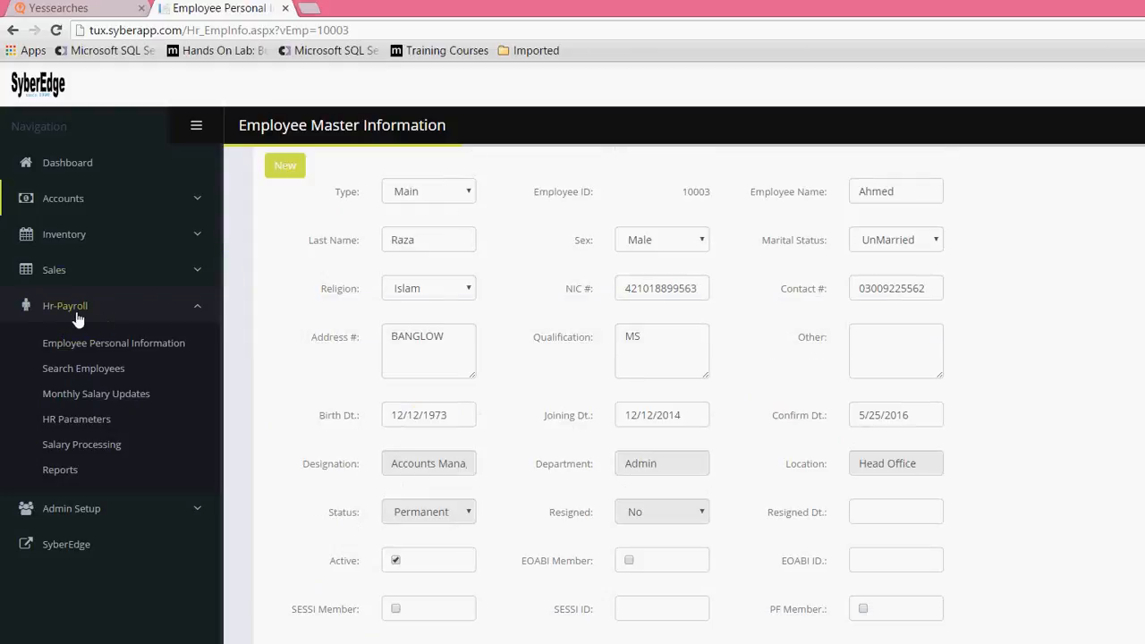
click(96, 393)
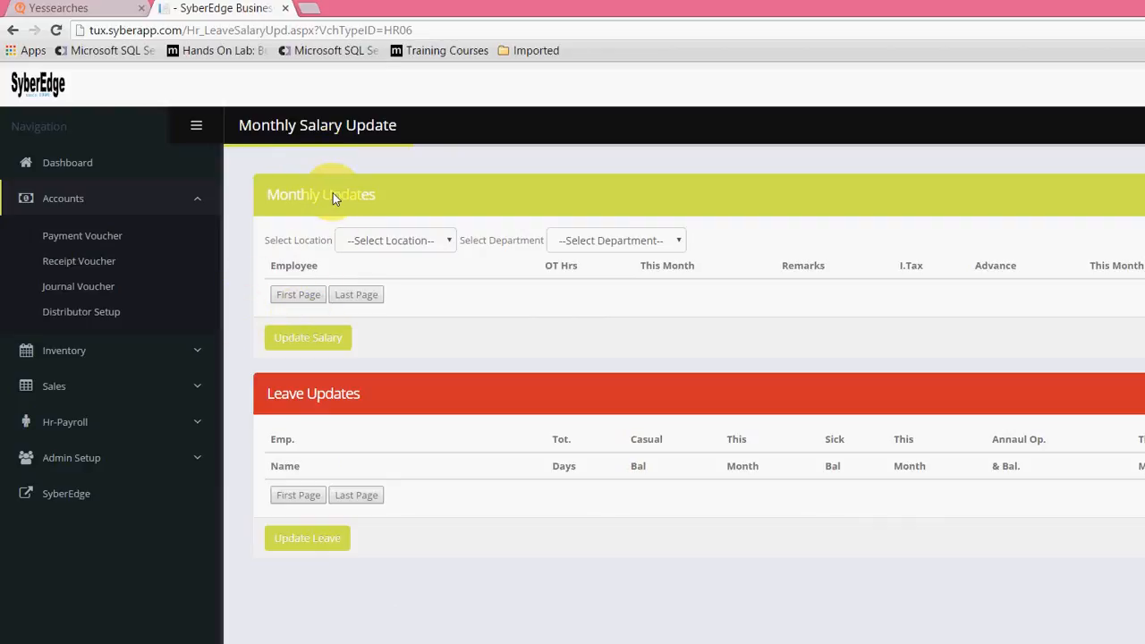
Step: List the monthly updates for the Head Office location and the Admin department
click(383, 241)
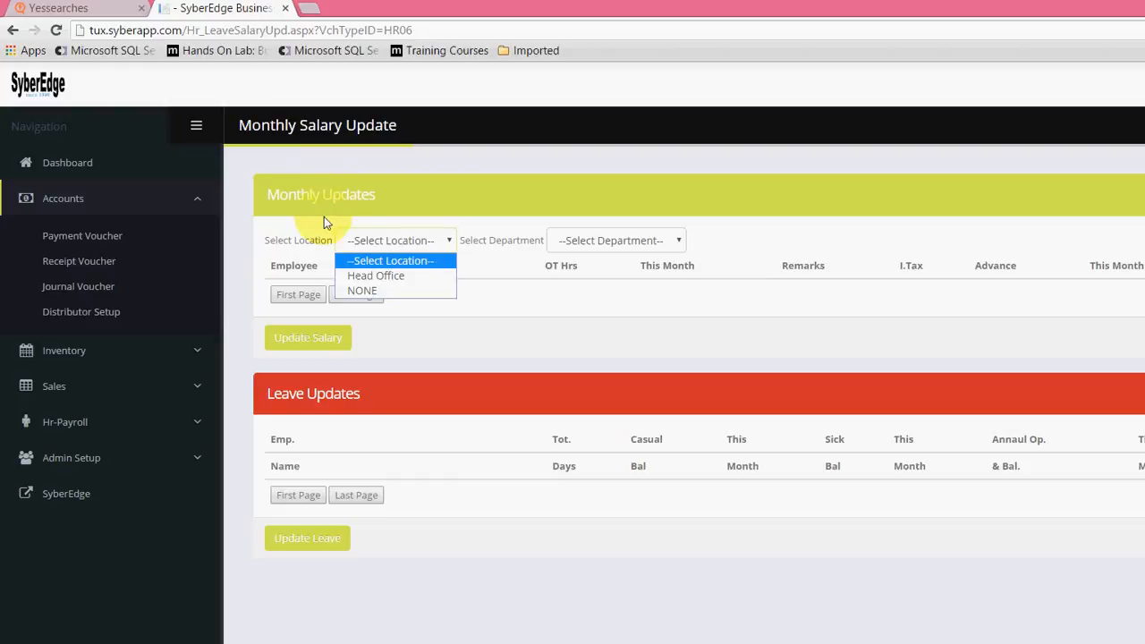
click(376, 275)
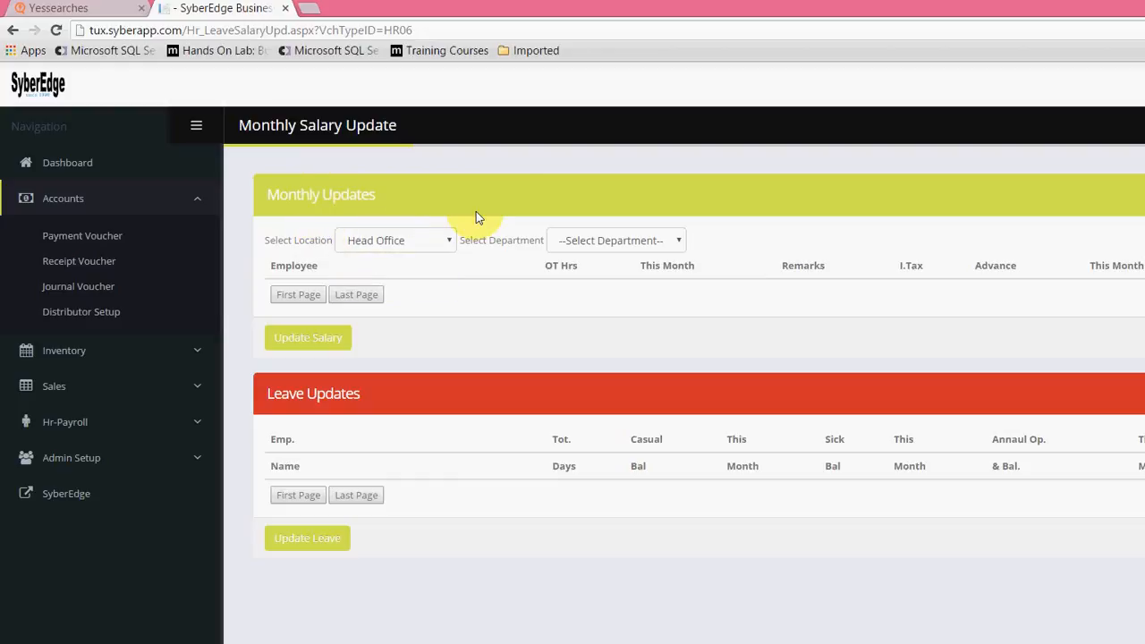
click(619, 241)
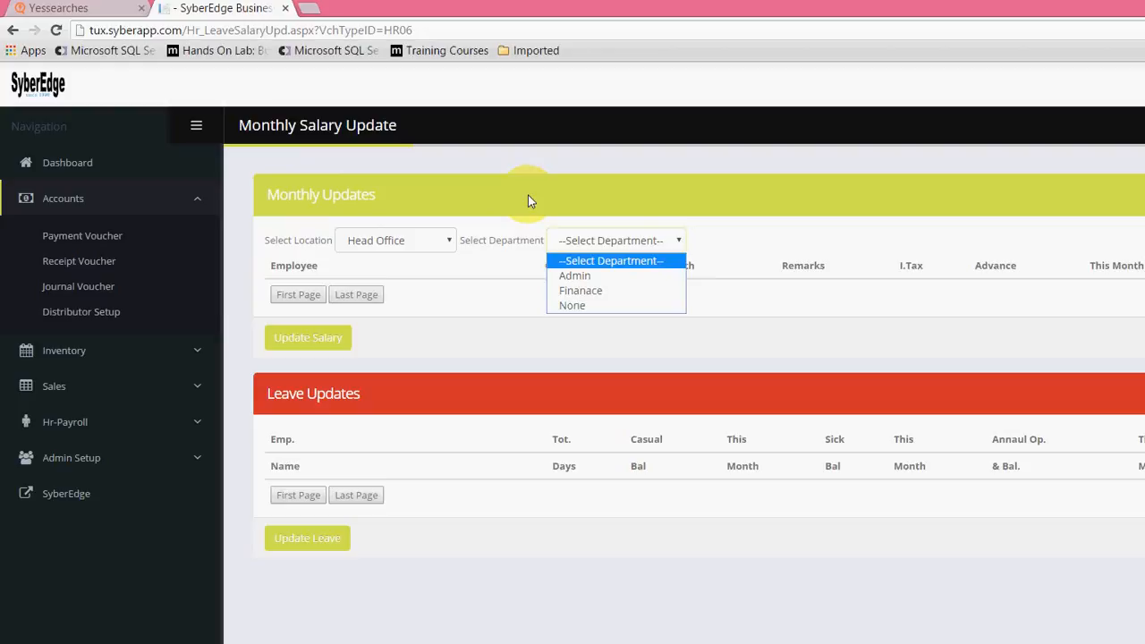
click(580, 291)
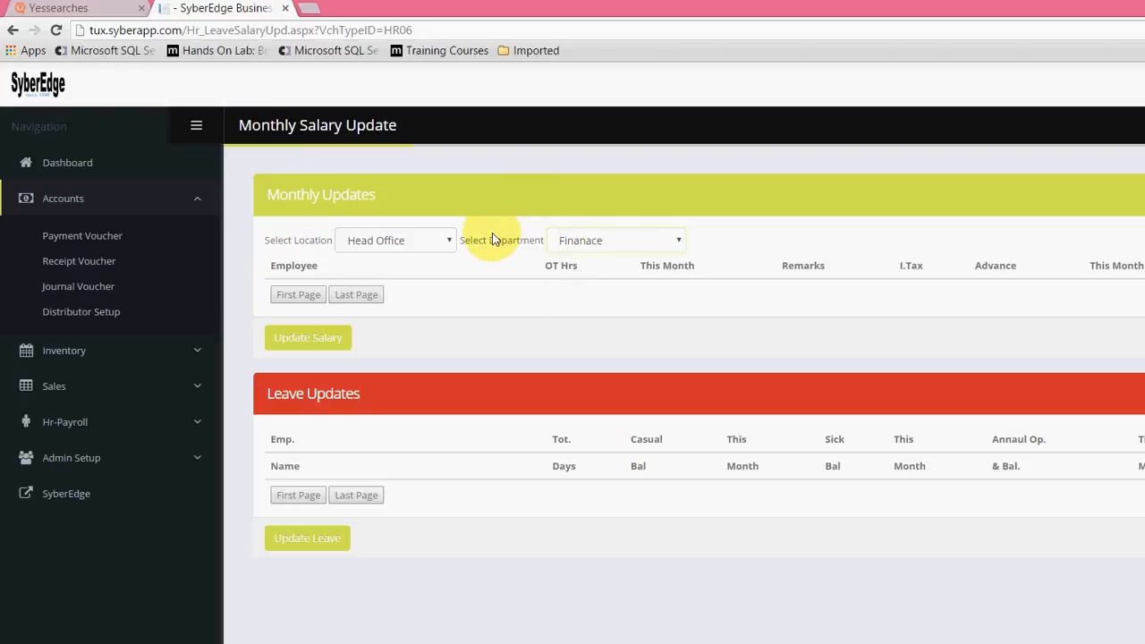
click(619, 241)
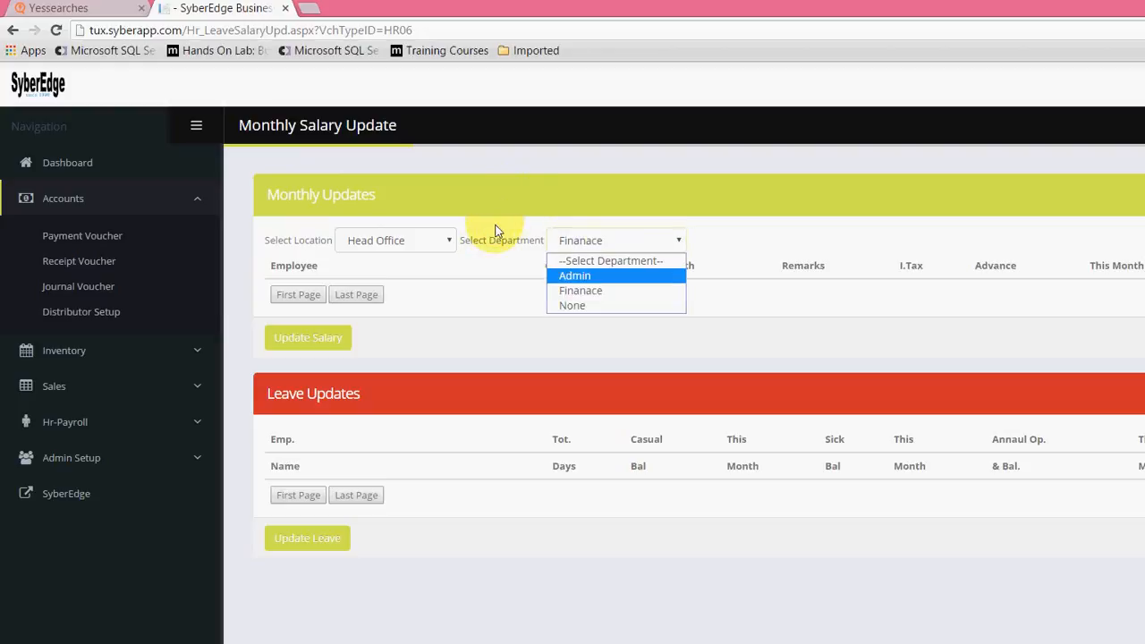
click(575, 276)
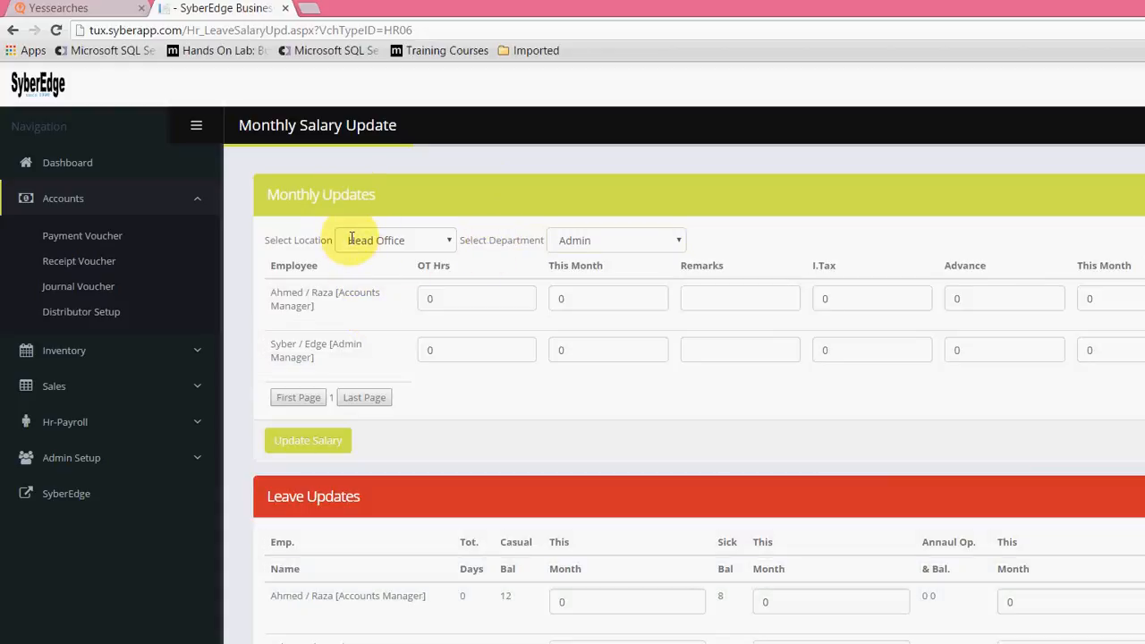
Step: In the Accounts Manager's monthly update row, set the This Month amount beside OT Hrs to 100 with the remark BONUS
key(Tab)
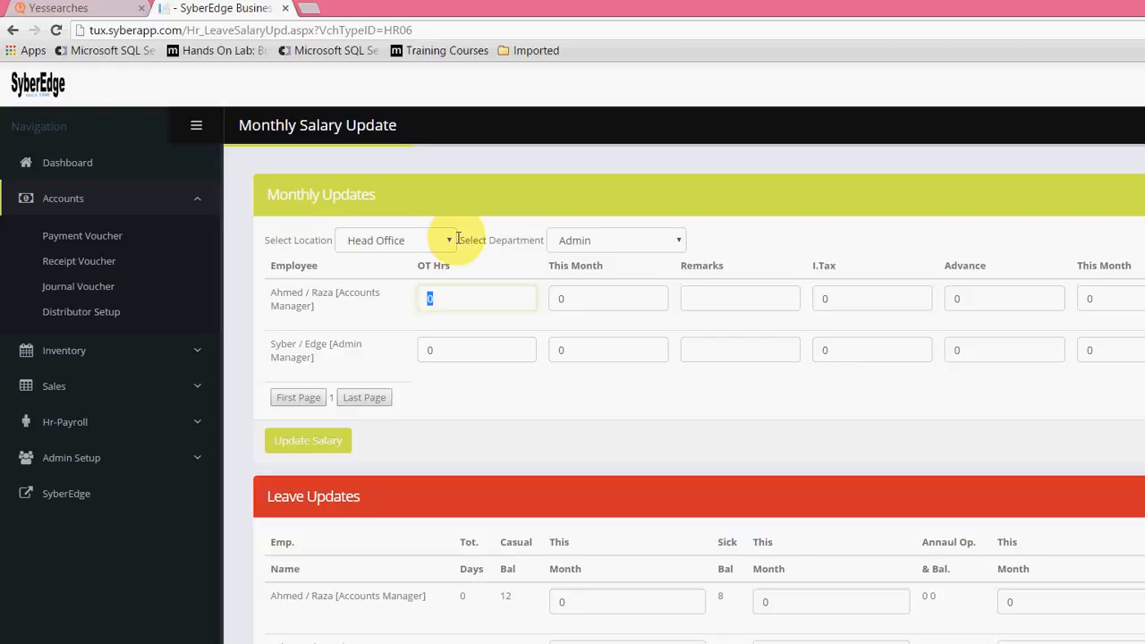
key(Tab)
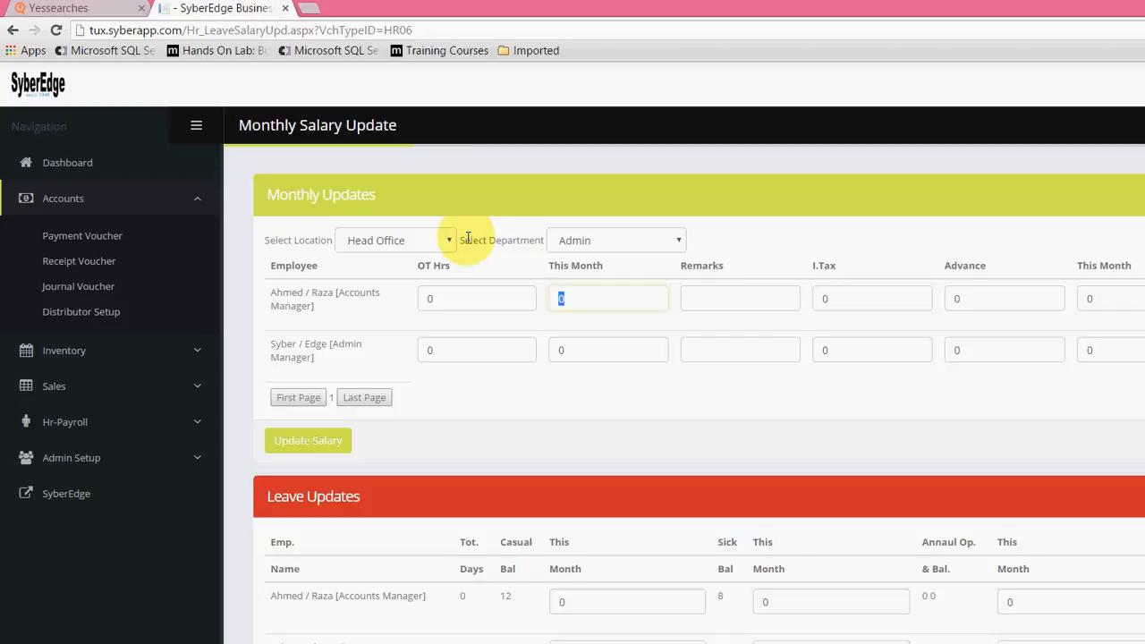
text(100)
key(Tab)
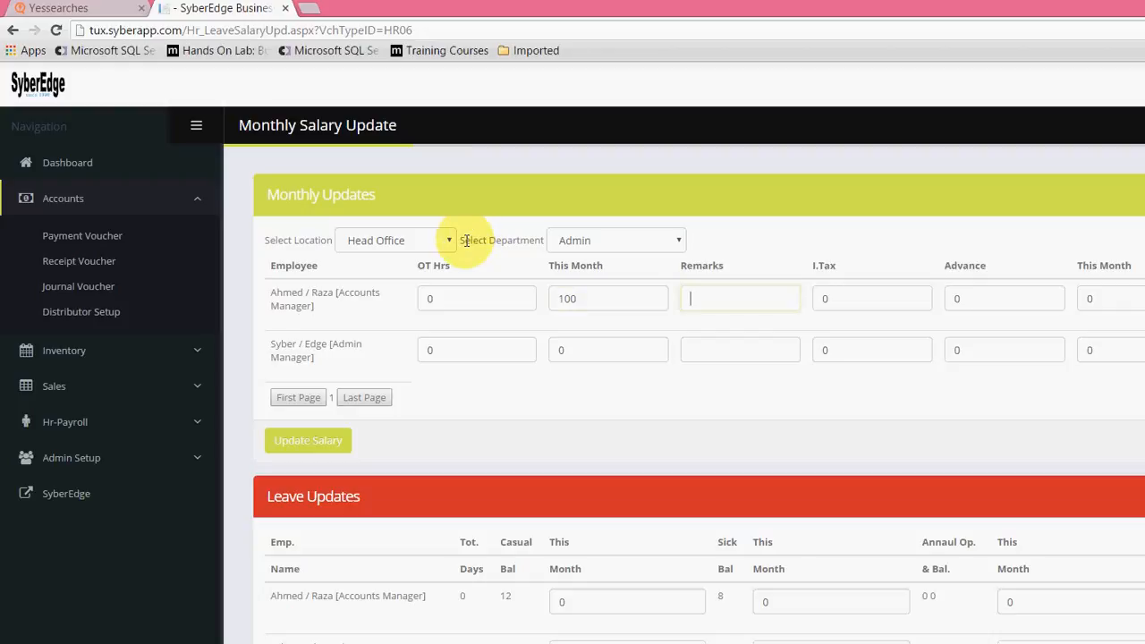
text(T)
key(BackSpace)
text(BONUS)
key(Tab)
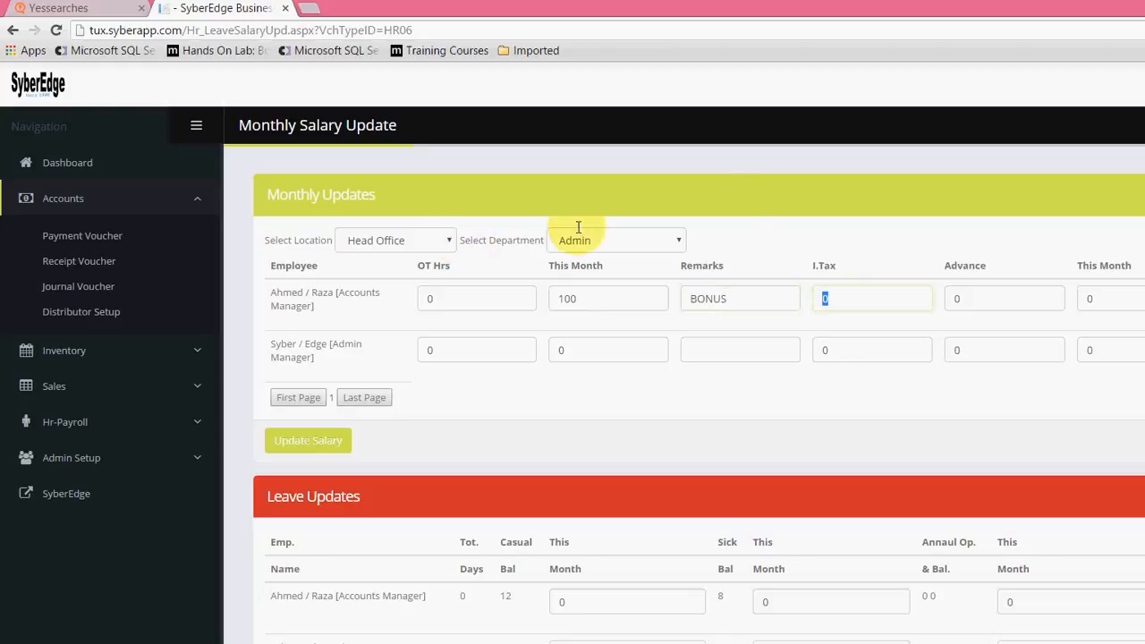
Step: Set the This Month amount following Advance to 100 in the Accounts Manager's monthly update row
key(Tab)
key(Tab)
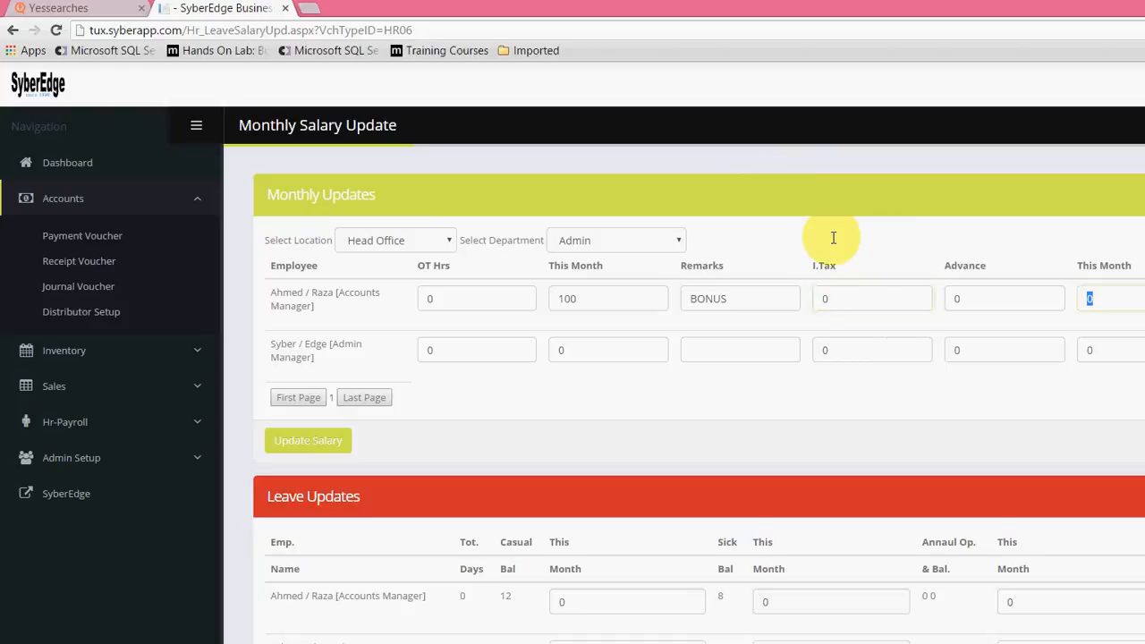
text(100)
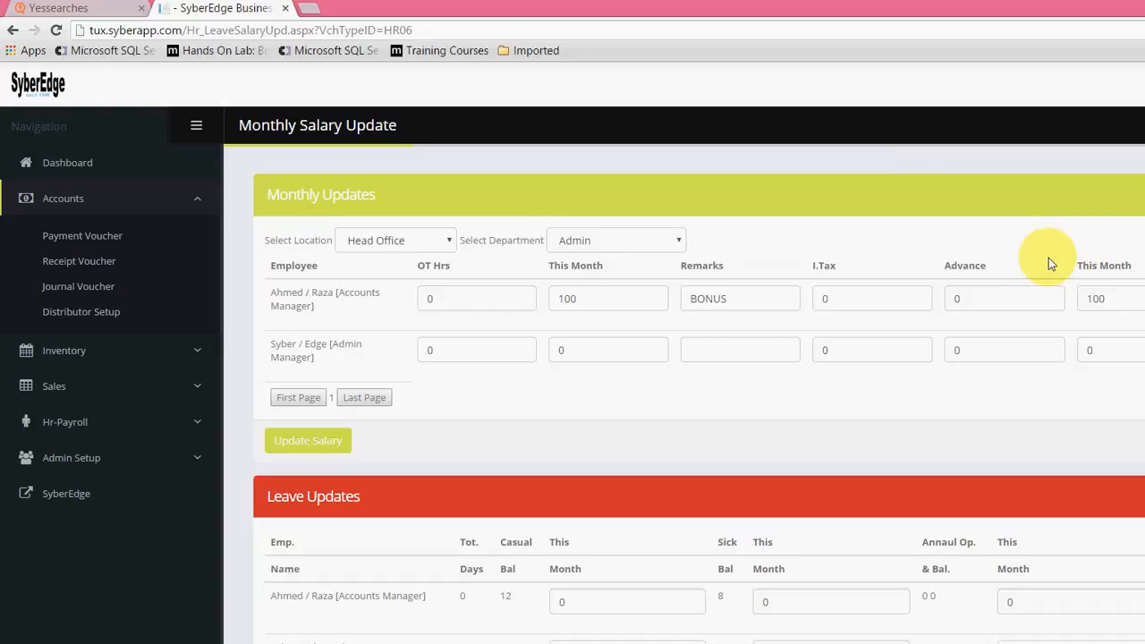
Step: In Leave Updates, set the Accounts Manager's casual leave this month to 1 and sick leave this month to 1
scroll(1049, 257, down, 1)
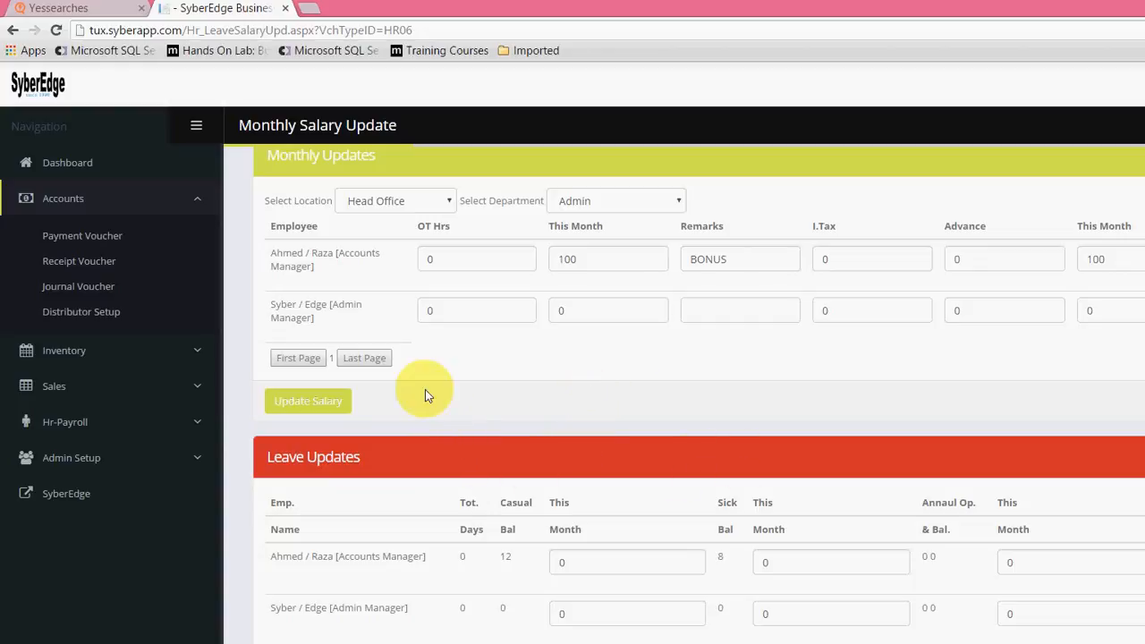
key(Tab)
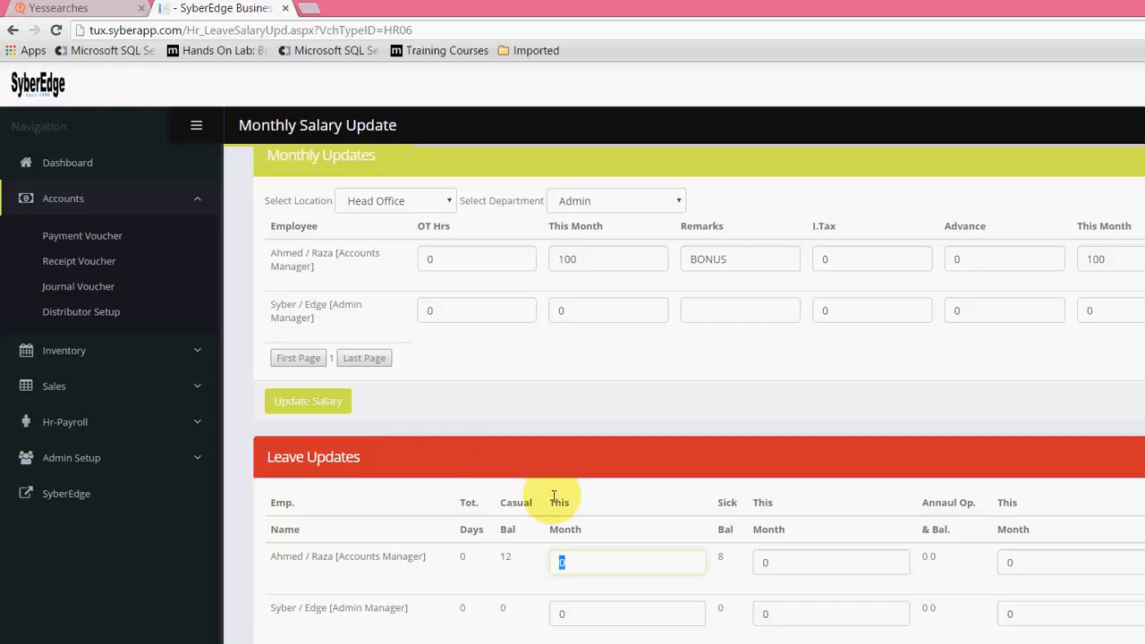
text(1)
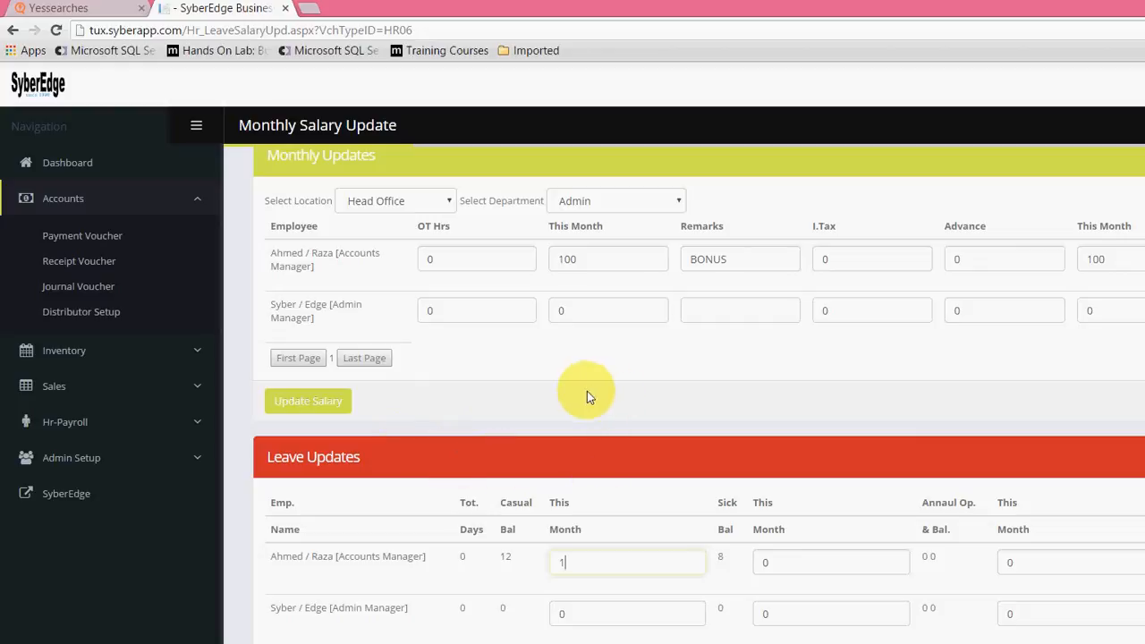
key(Tab)
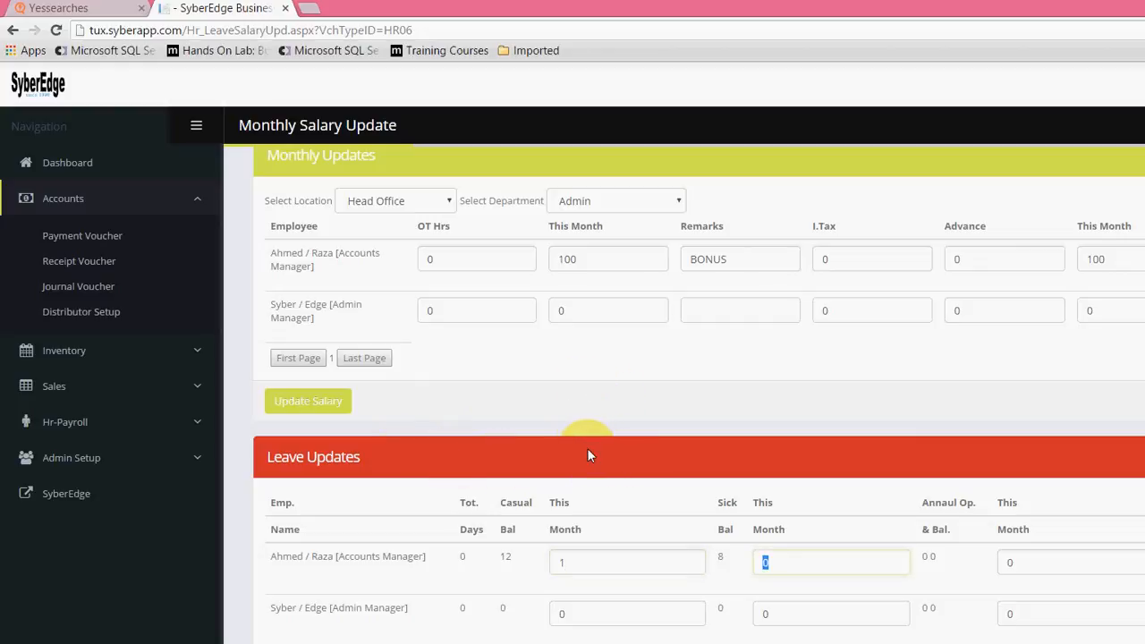
text(1)
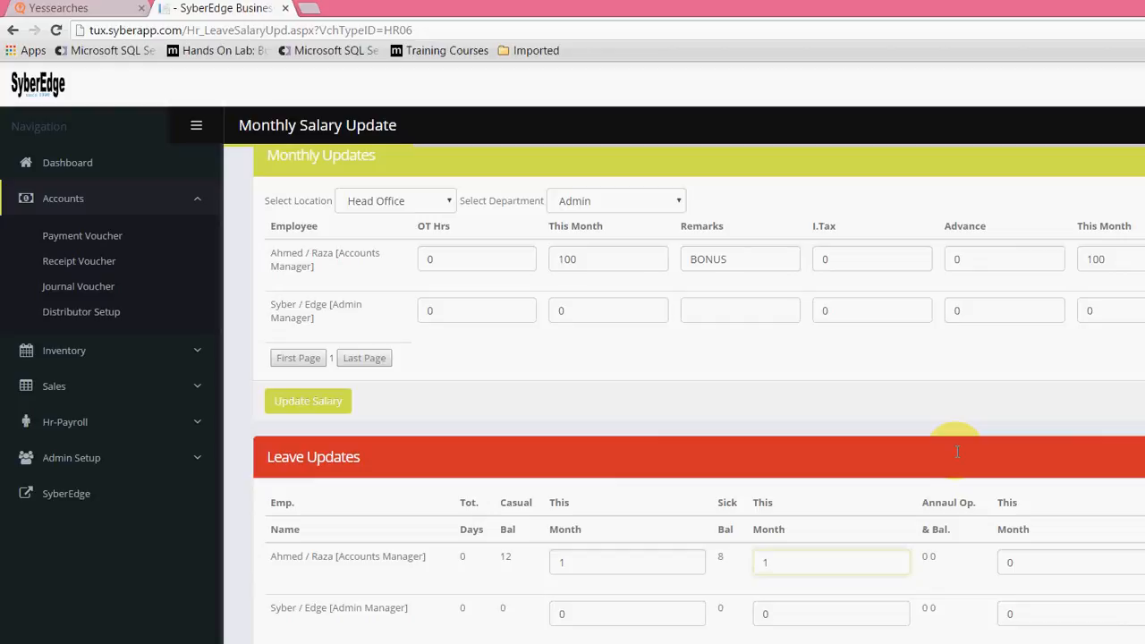
click(868, 401)
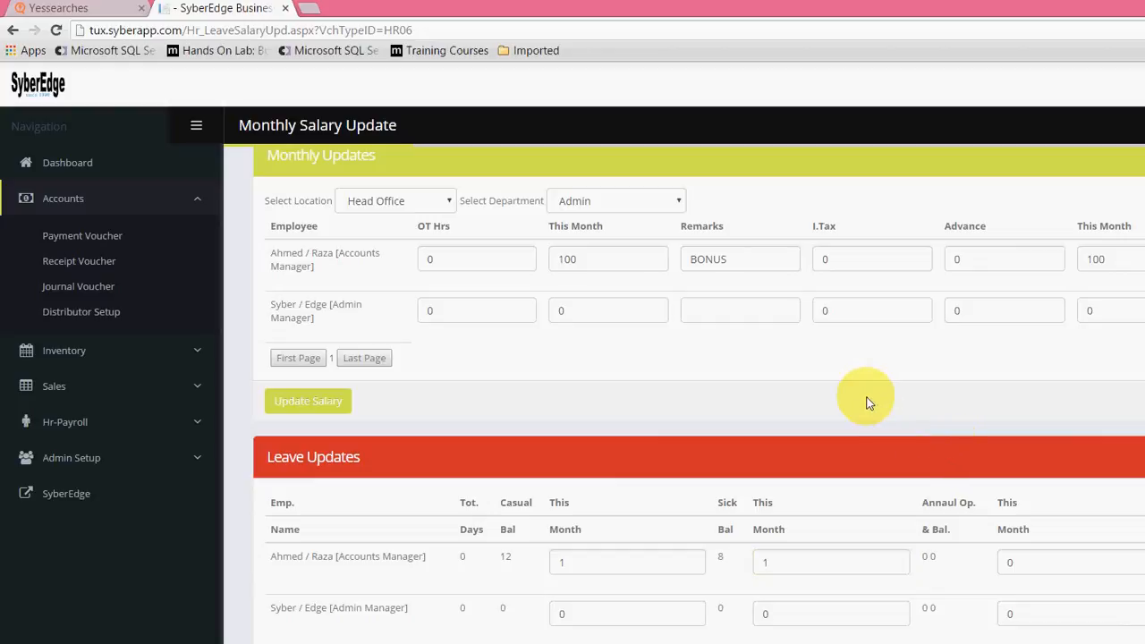